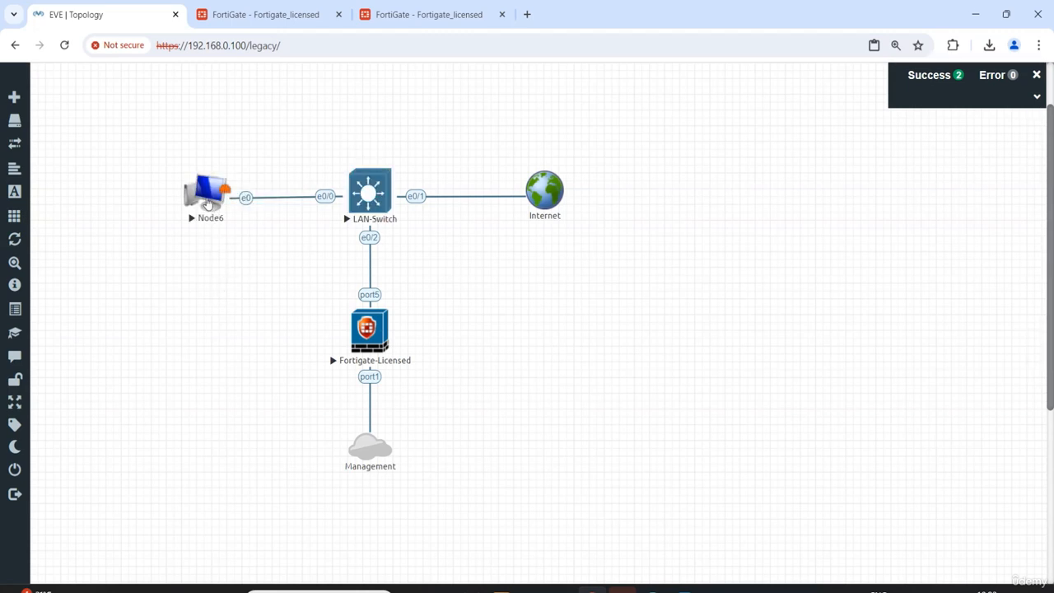
Open Node6's console and start a terminal on its desktop
left_click(204, 192)
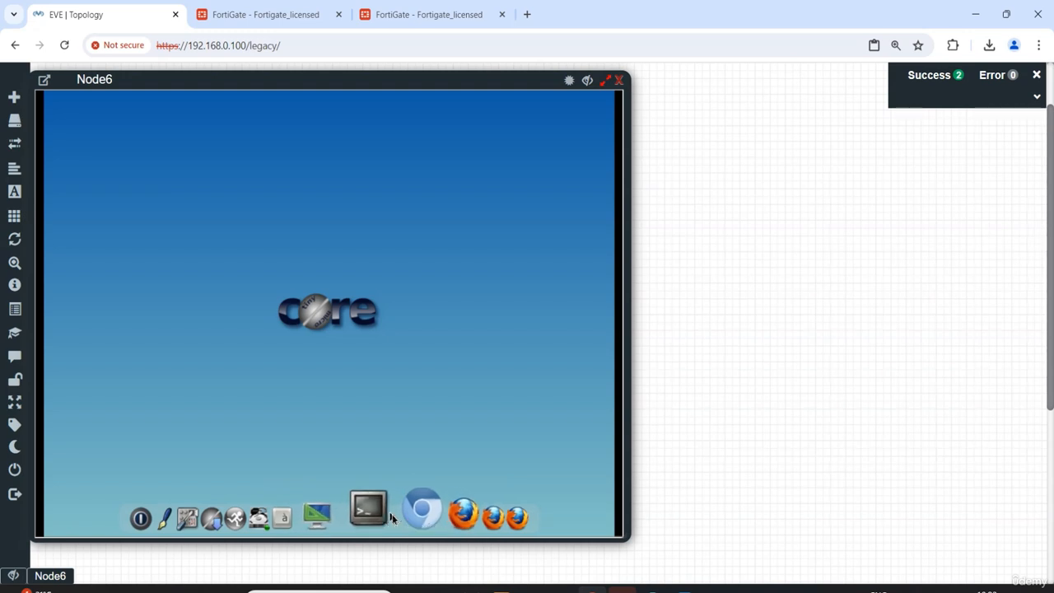
left_click(381, 511)
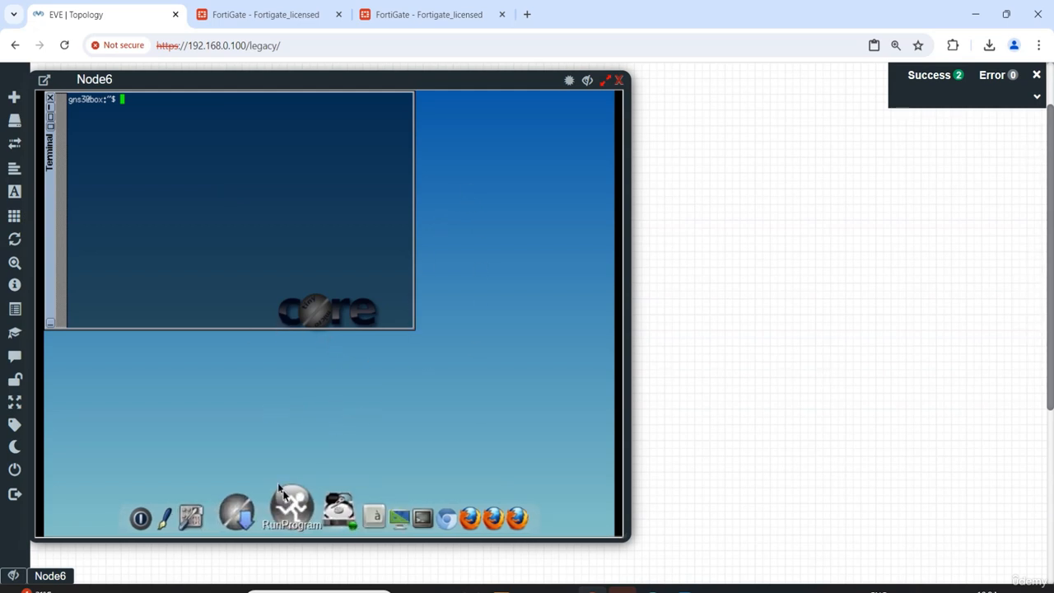
left_click(236, 514)
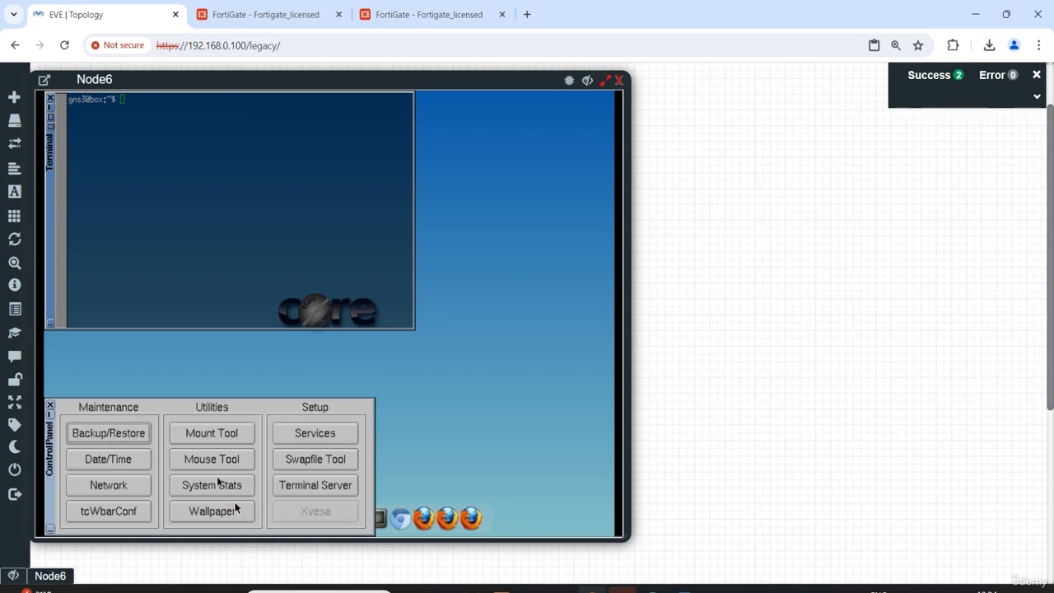
right_click(321, 360)
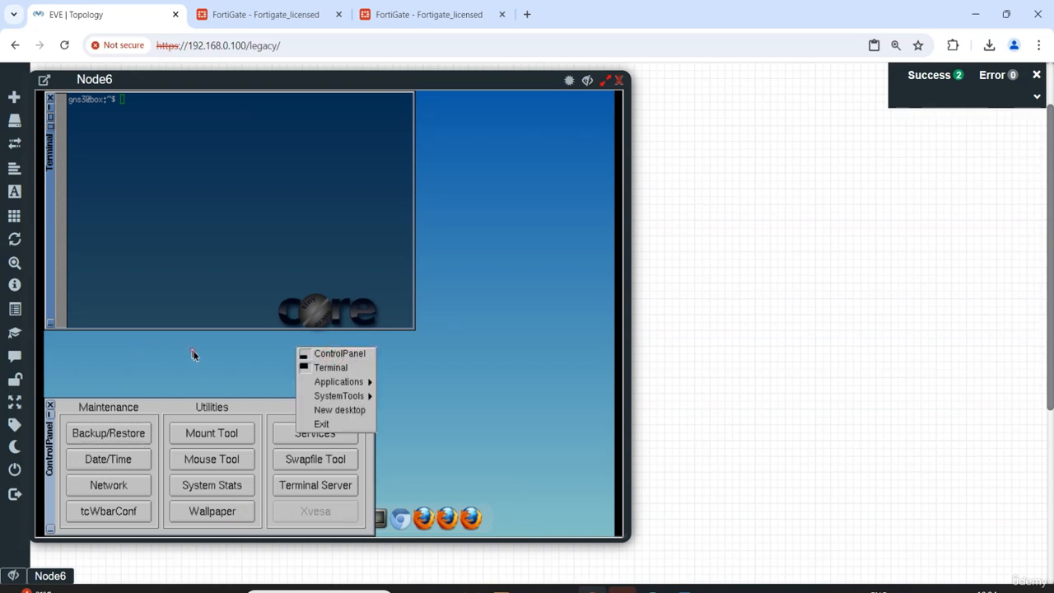
left_click(54, 430)
left_click(50, 407)
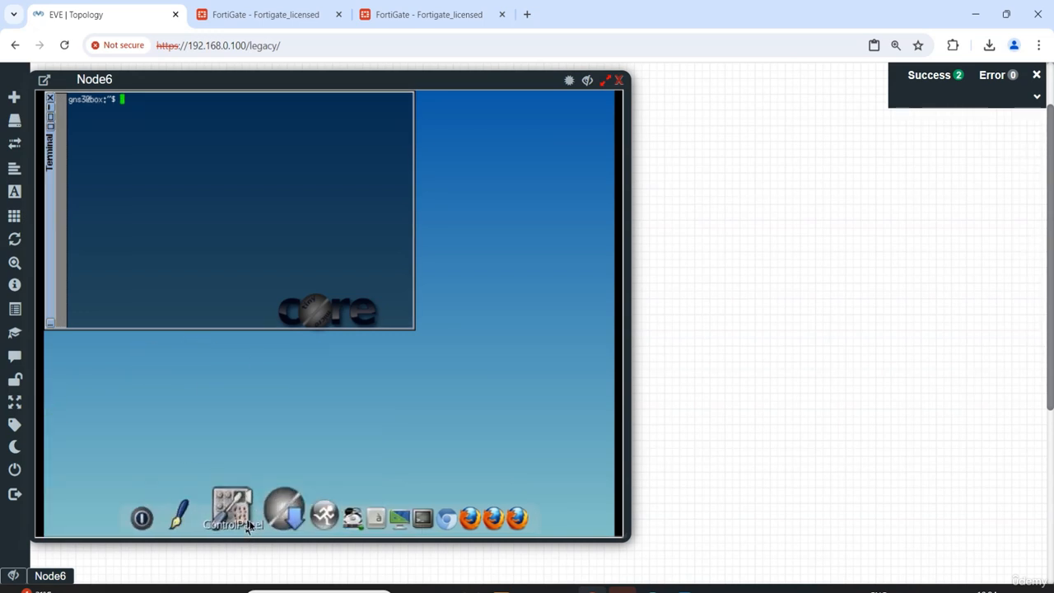
Enable DHCP broadcast for eth0 in Node6's network settings, apply it and exit the settings
left_click(240, 514)
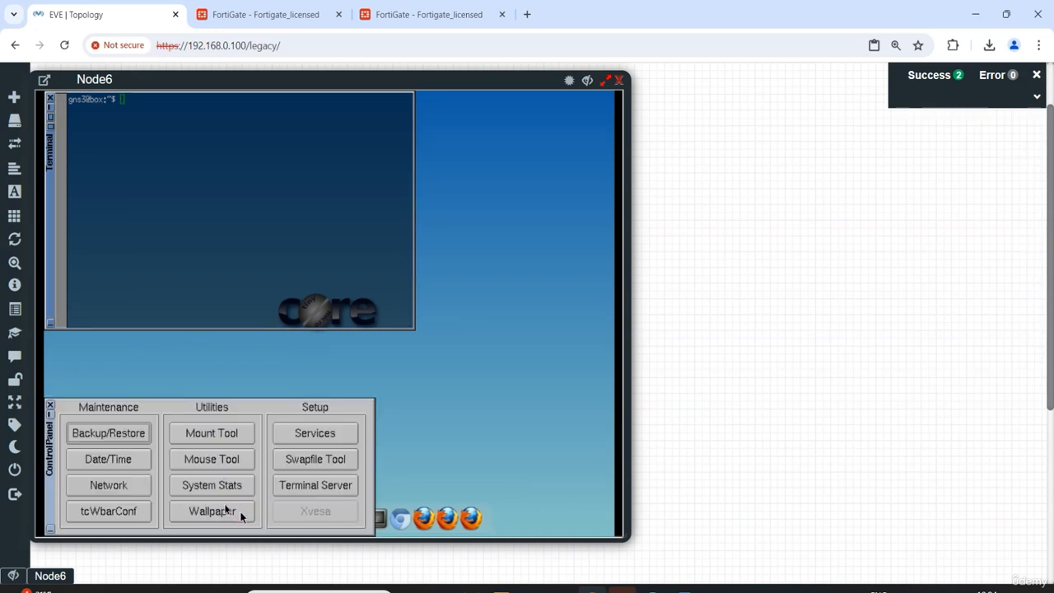
left_click(115, 491)
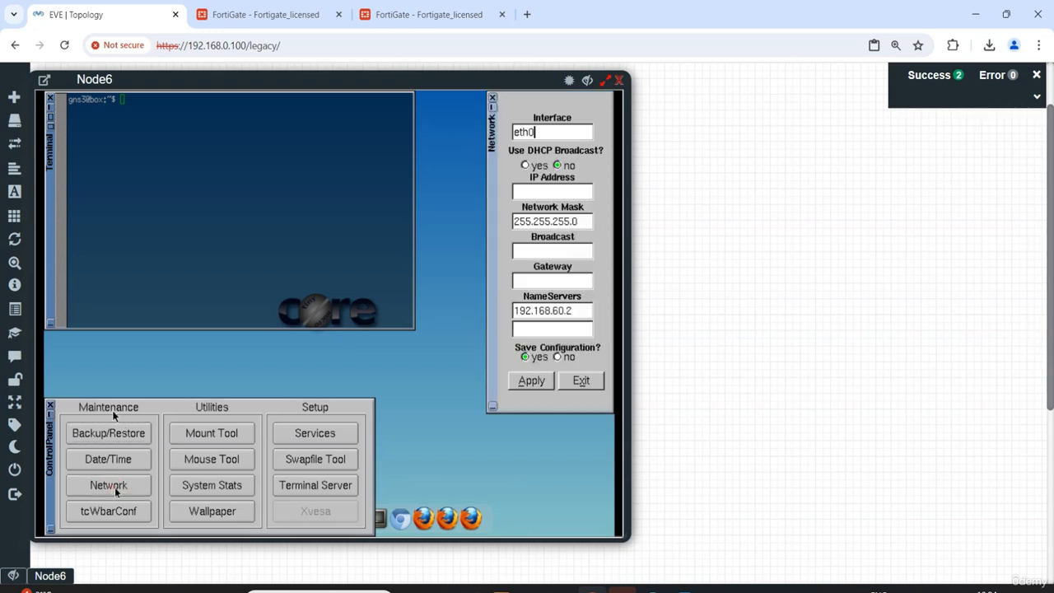
left_click(526, 165)
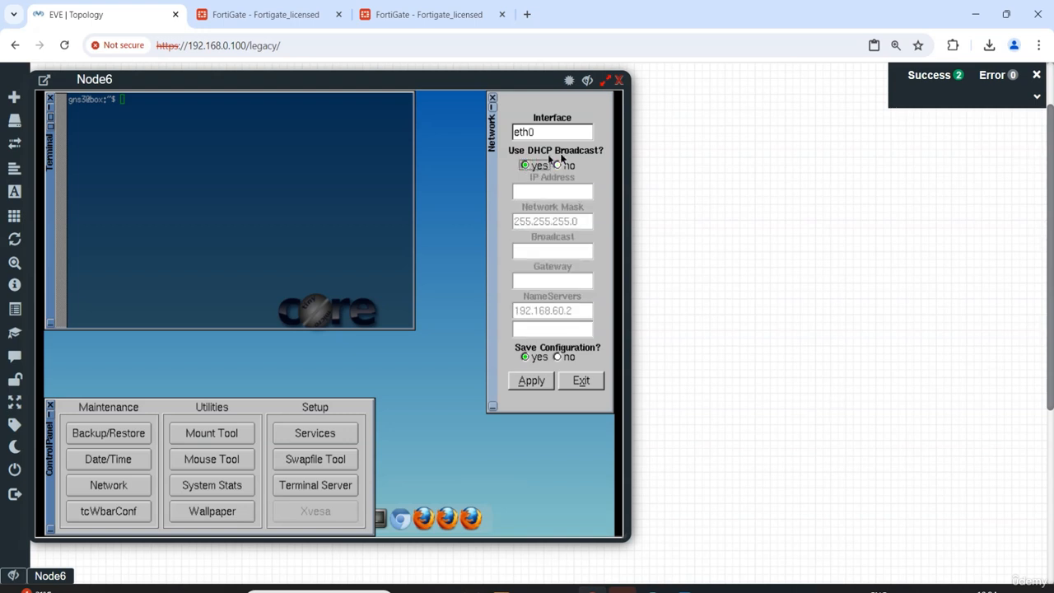
left_click(540, 383)
left_click(581, 380)
left_click(206, 231)
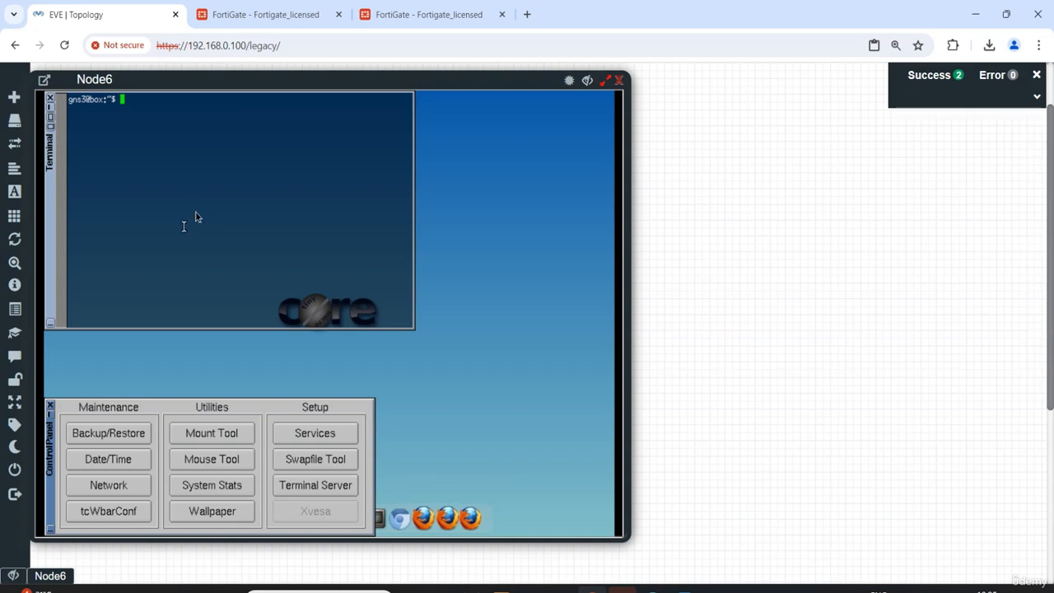
Close the Node6 console and restart Node6 by stopping and starting it
left_click(195, 208)
left_click(619, 83)
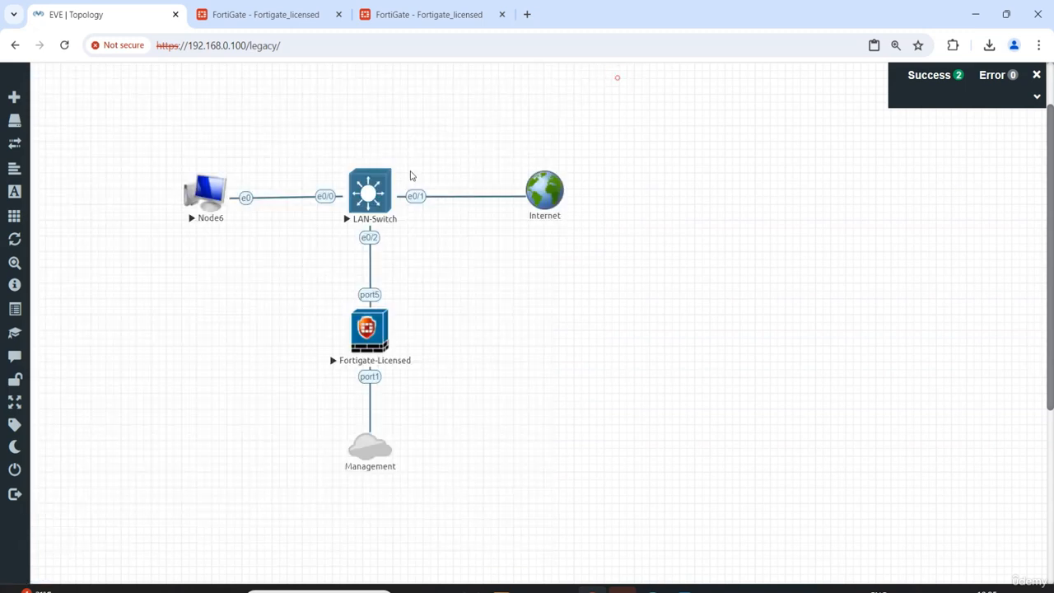
right_click(204, 191)
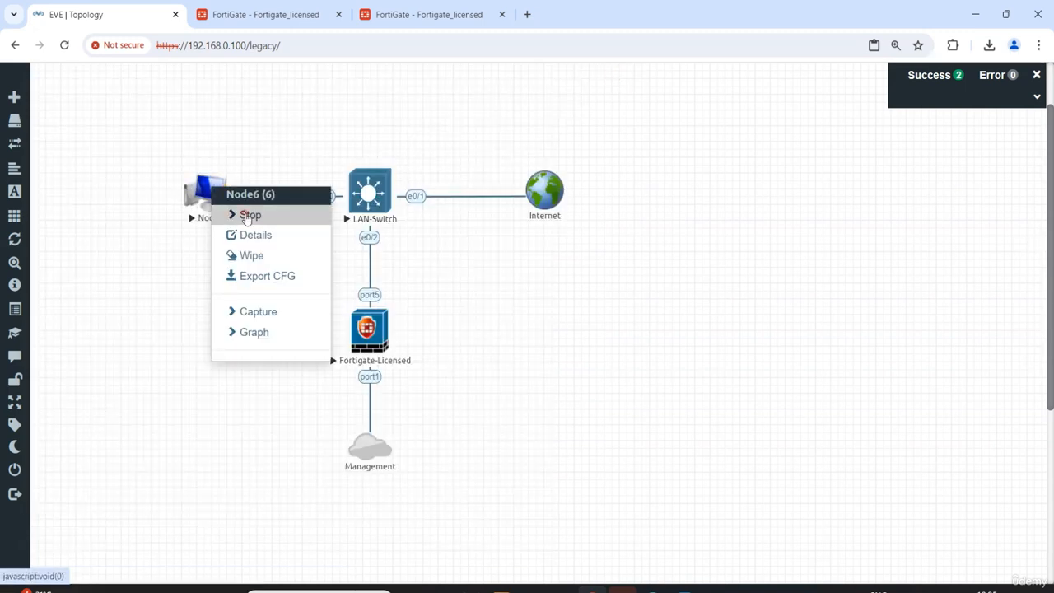
left_click(247, 215)
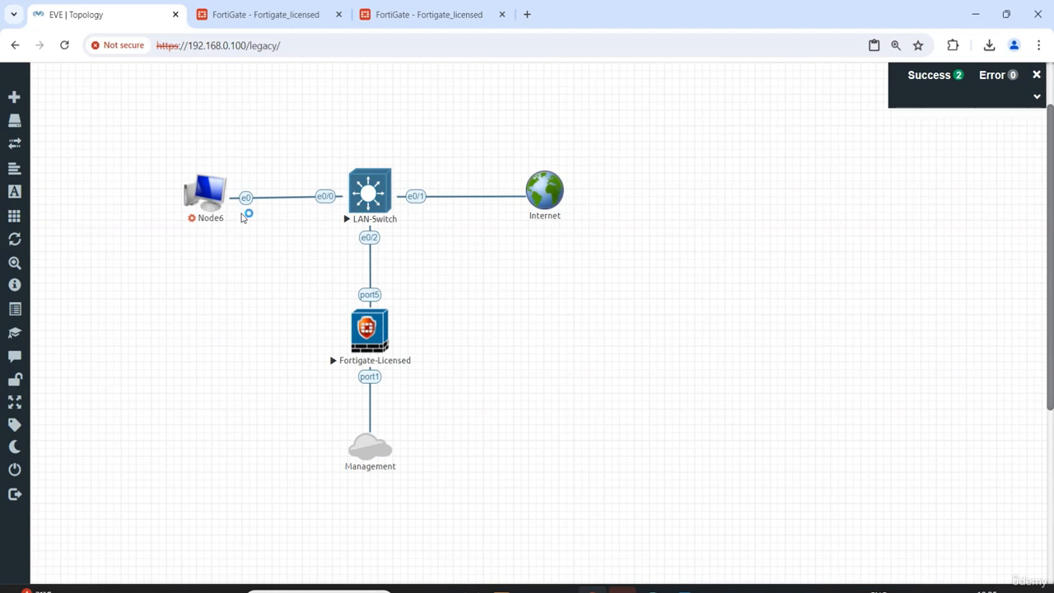
right_click(200, 193)
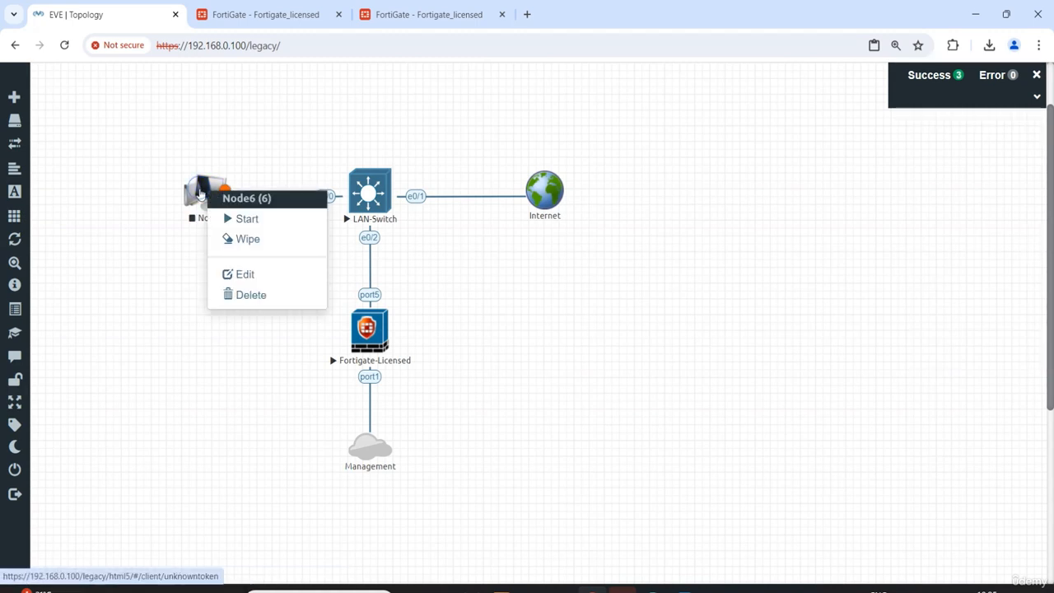
left_click(239, 217)
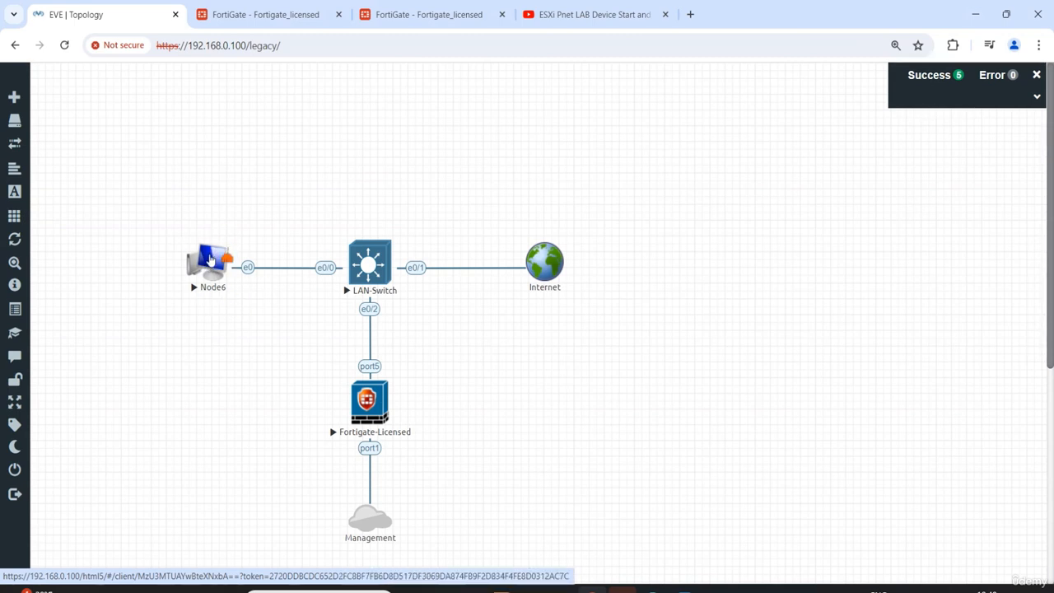
Open Node6's console again and move its window clear of the Node6 icon in the topology
left_click(209, 262)
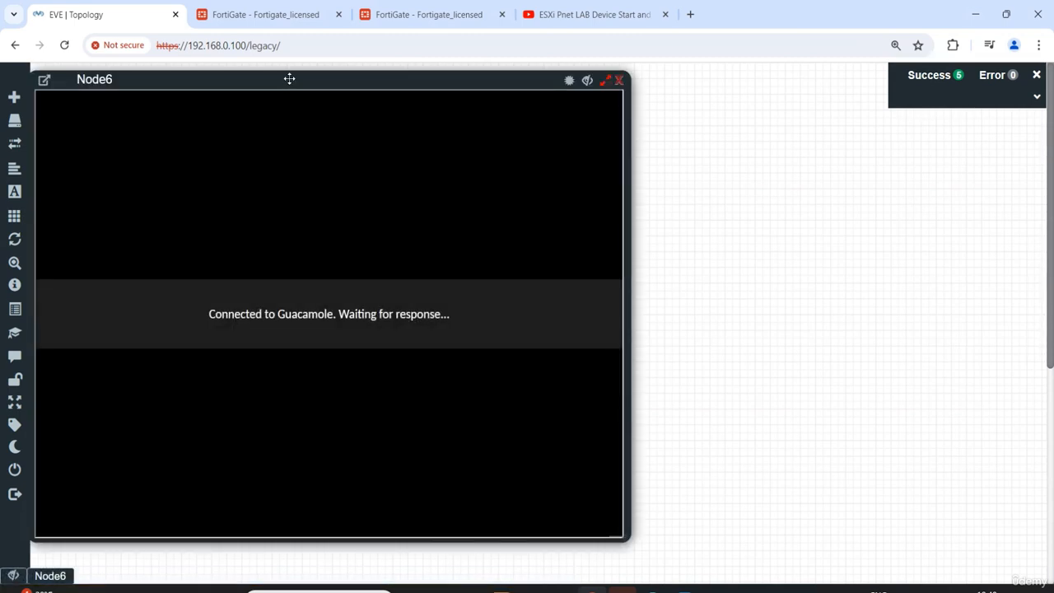
left_click_drag(290, 78, 644, 81)
right_click(625, 265)
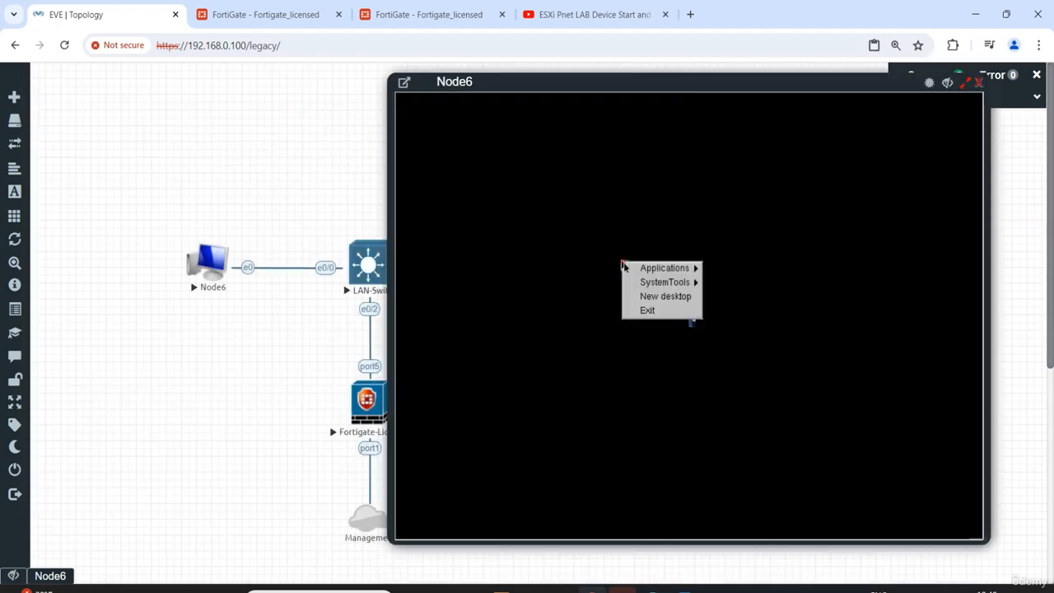
left_click(608, 221)
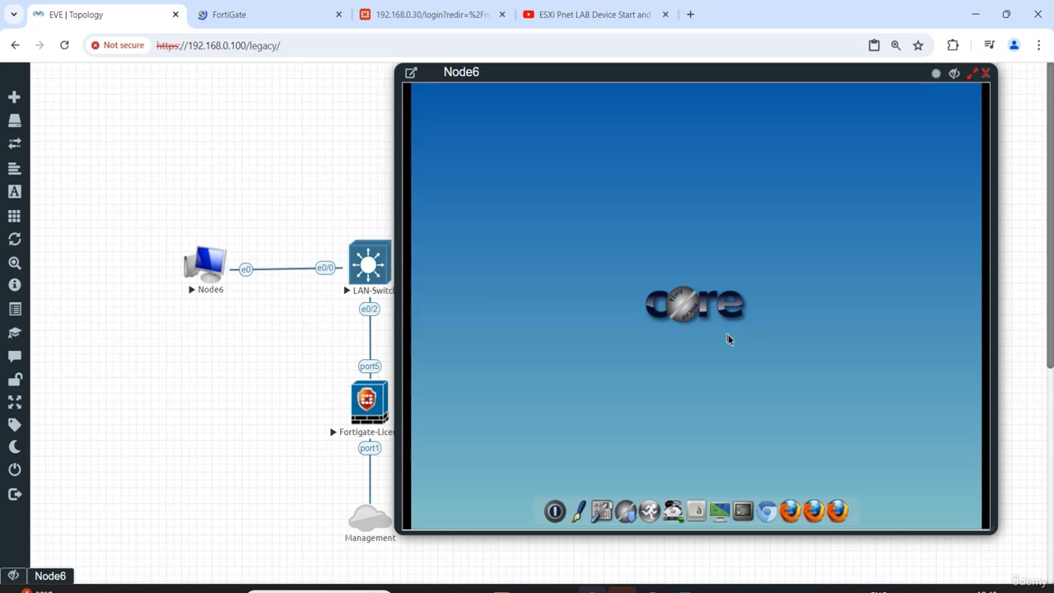
Set eth0 on the restarted Node6 to use DHCP broadcast, apply the configuration and exit the network settings
left_click(604, 505)
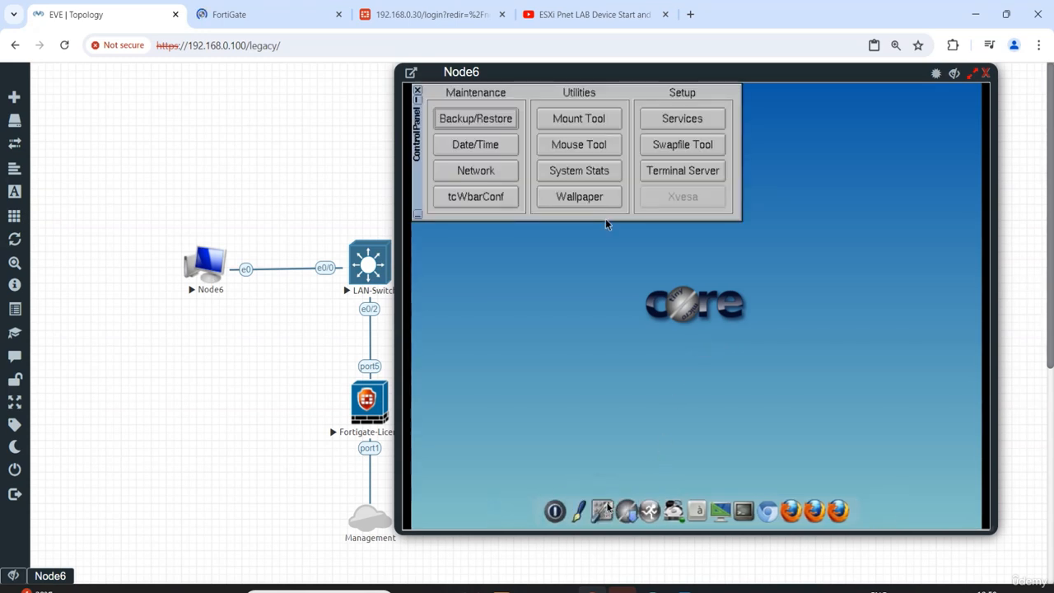
left_click(478, 172)
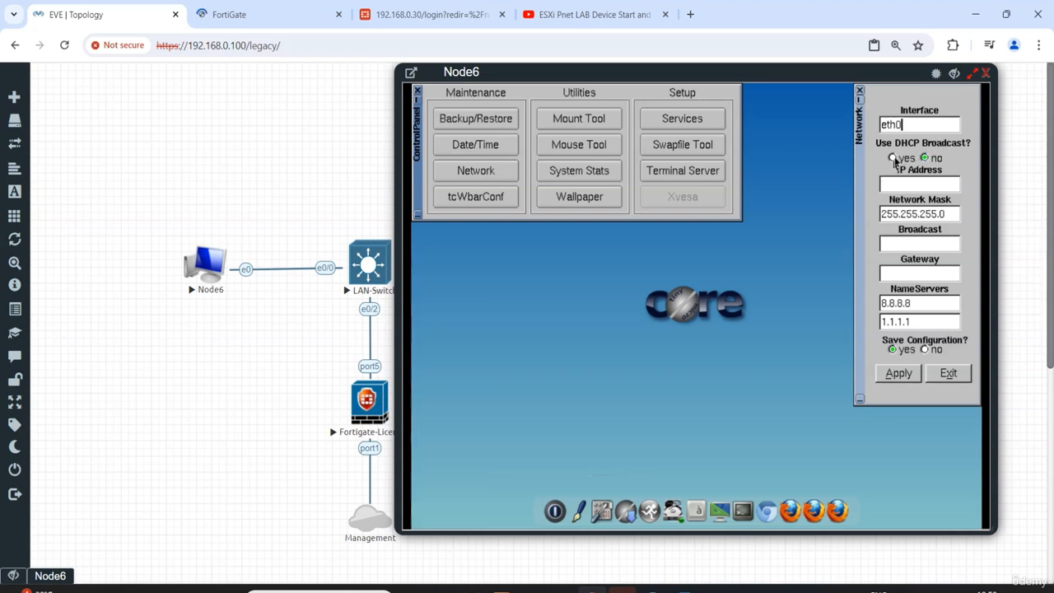
left_click(894, 158)
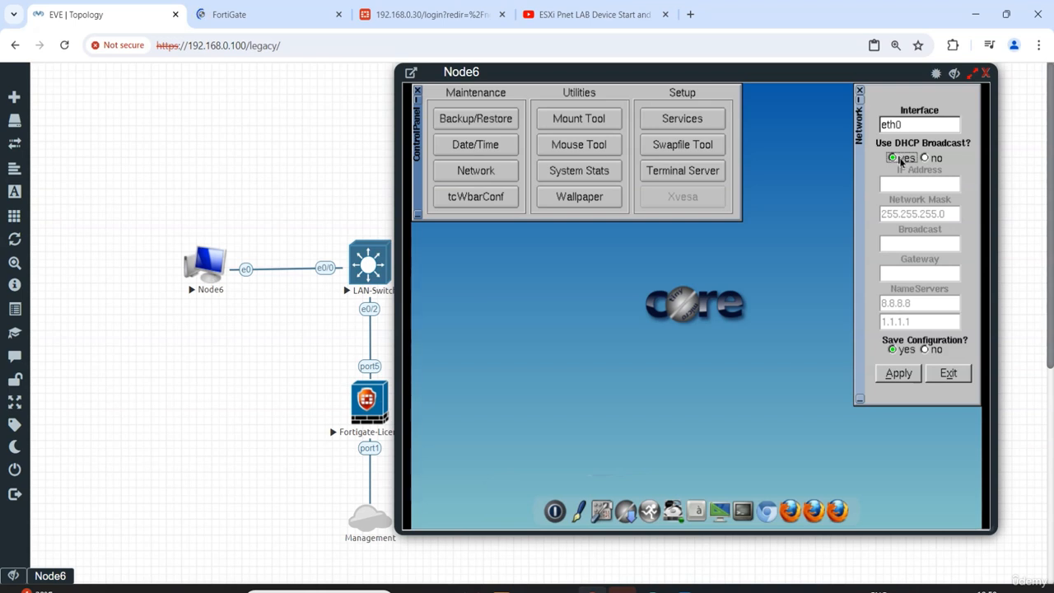
left_click(898, 375)
left_click(953, 376)
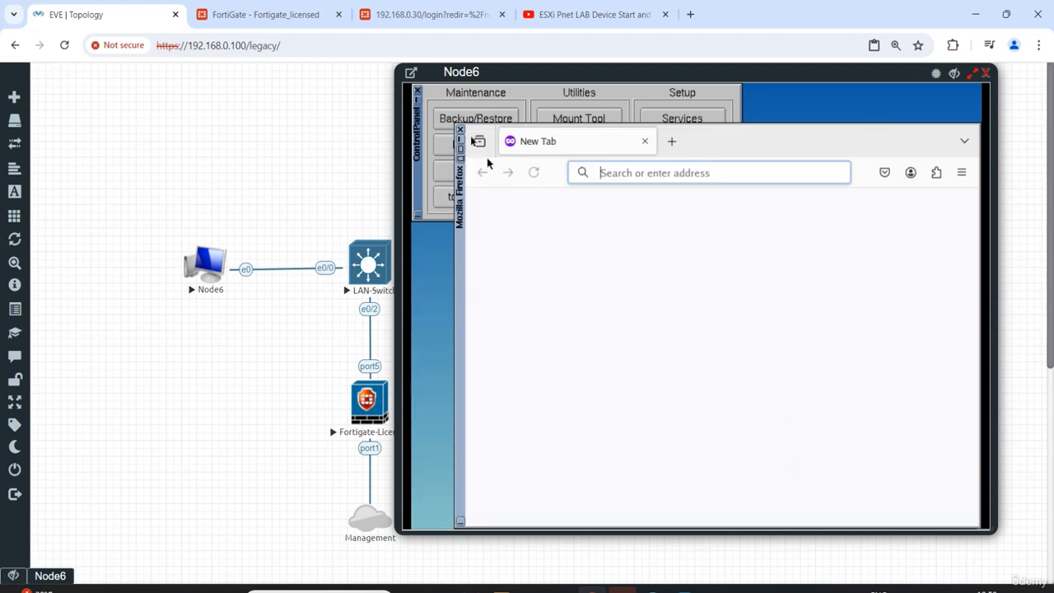
Collapse the Firefox window and run ifconfig in a Node6 terminal to check eth0's IP address
left_click(462, 145)
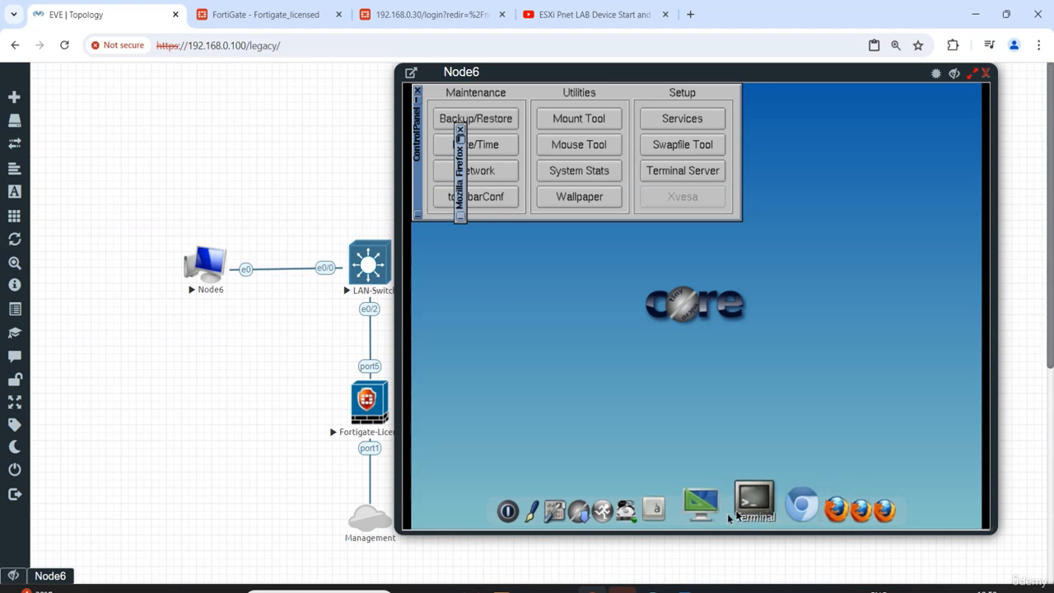
left_click(747, 514)
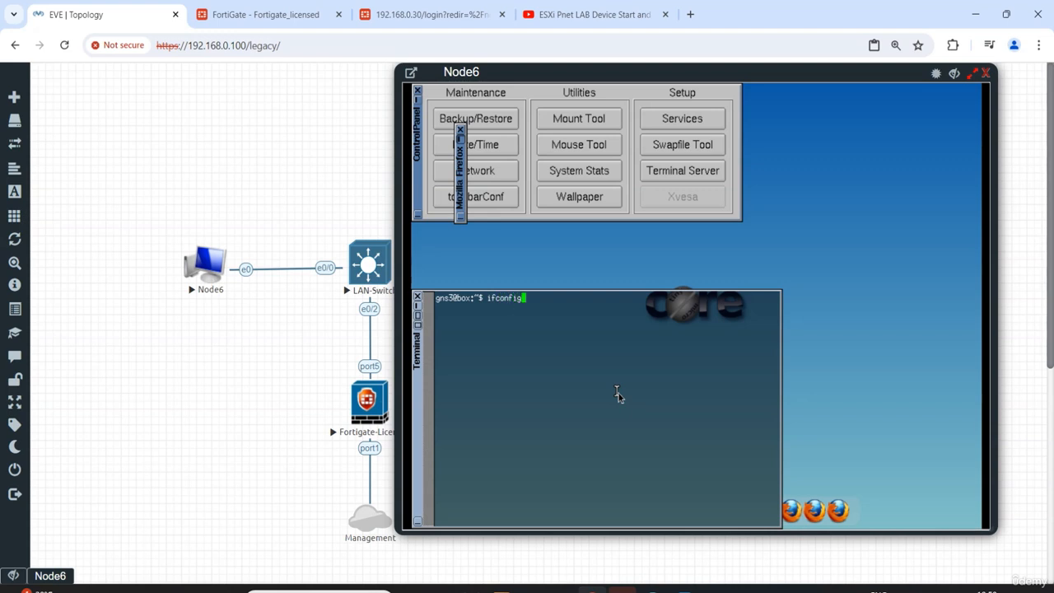
key("Return")
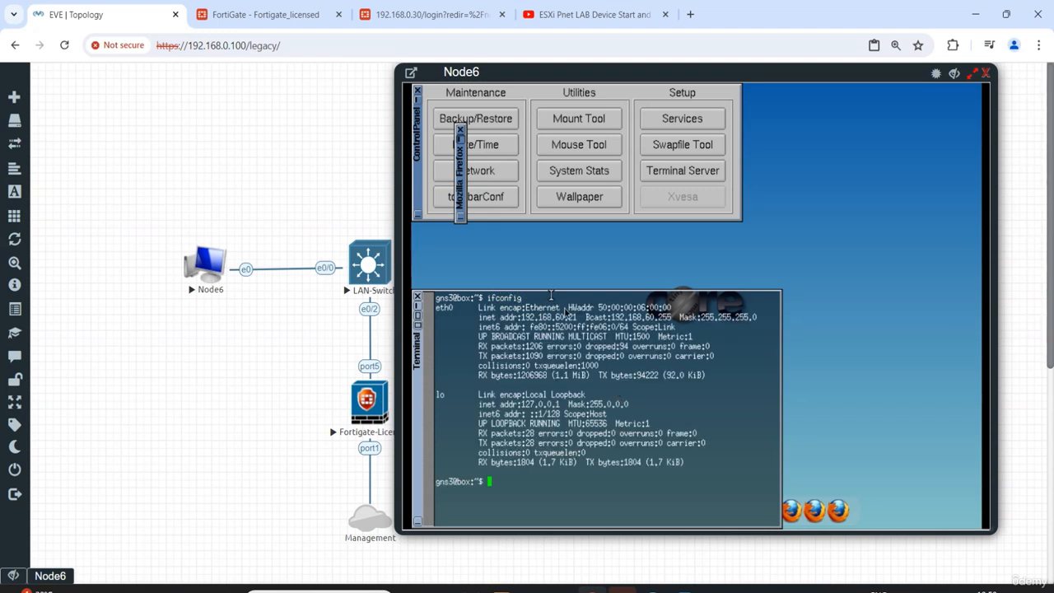
left_click_drag(579, 317, 521, 320)
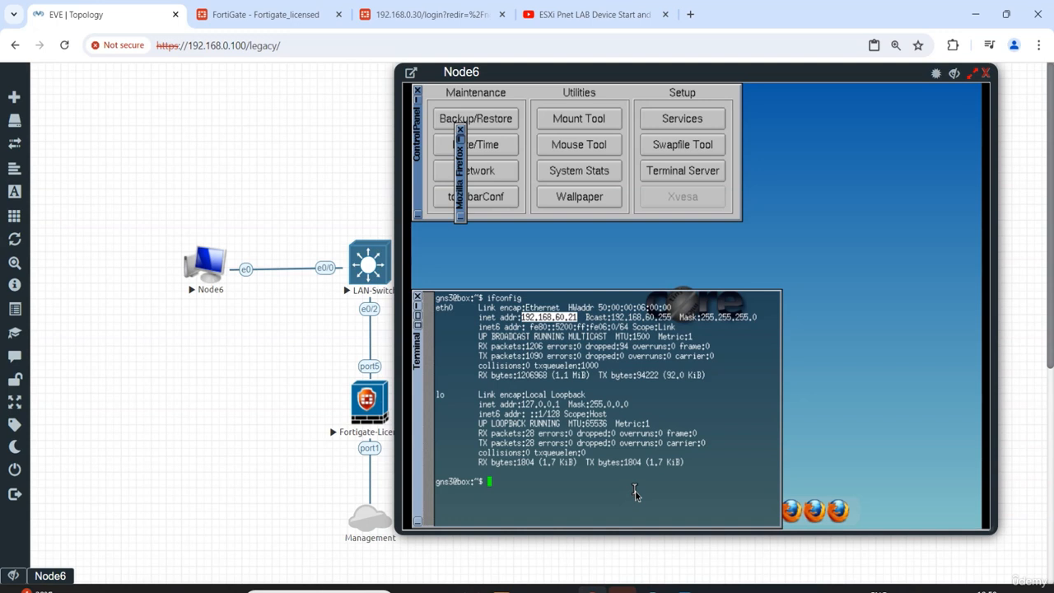
Ping 8.8.8.8 from Node6's terminal to test internet connectivity, stop the ping and hide the console
key("Return")
key("Return")
key("Return")
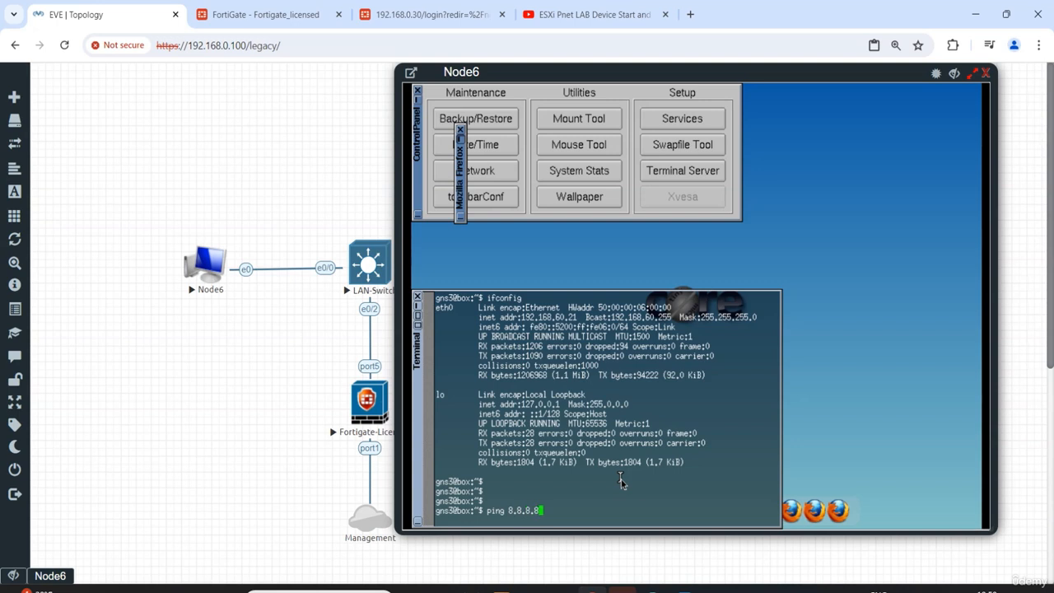
key("Return")
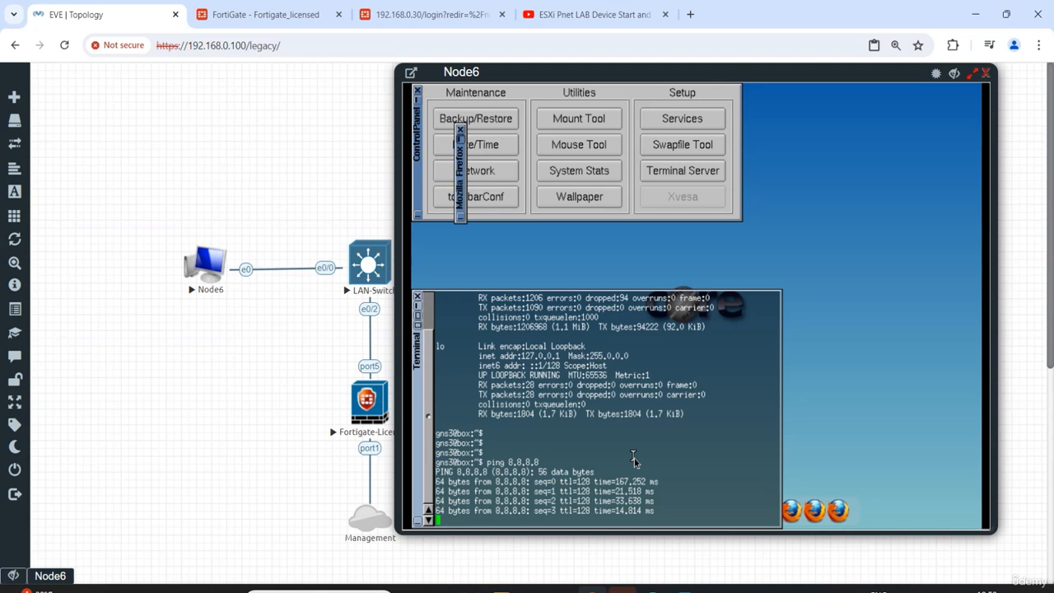
key("ctrl+c")
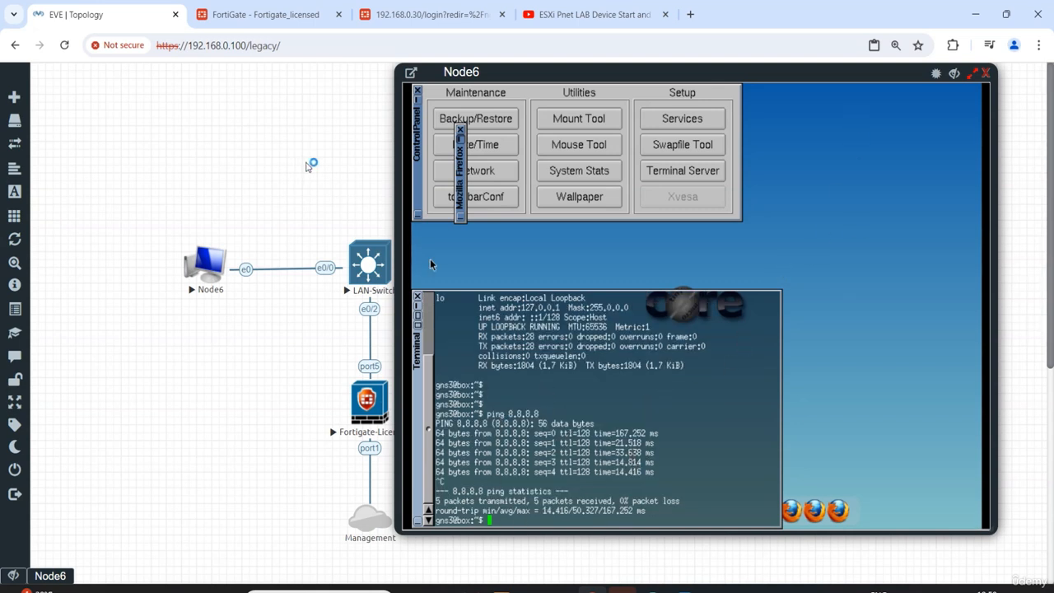
left_click(954, 77)
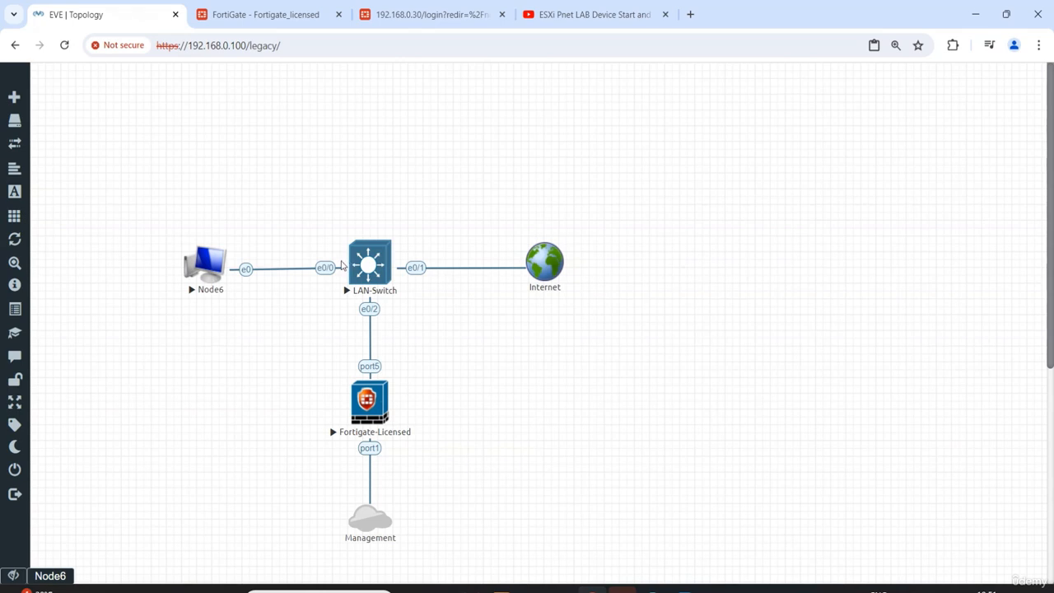
Open the LAN-Switch console and move its window clear of the switch and firewall in the topology
left_click_drag(392, 257, 504, 269)
left_click(370, 301)
left_click(375, 298)
left_click(387, 255)
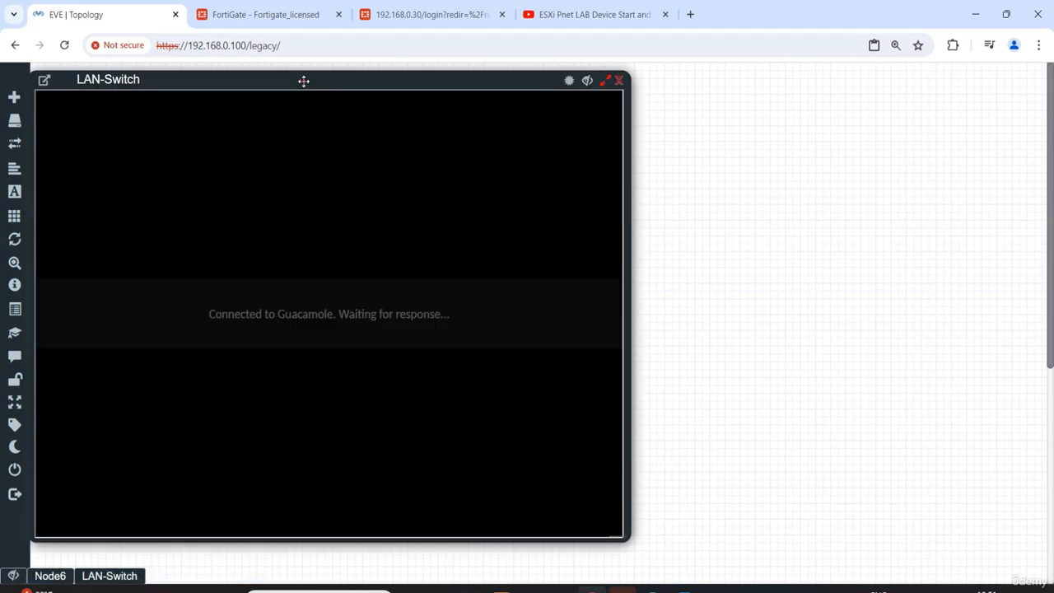
left_click_drag(304, 80, 701, 77)
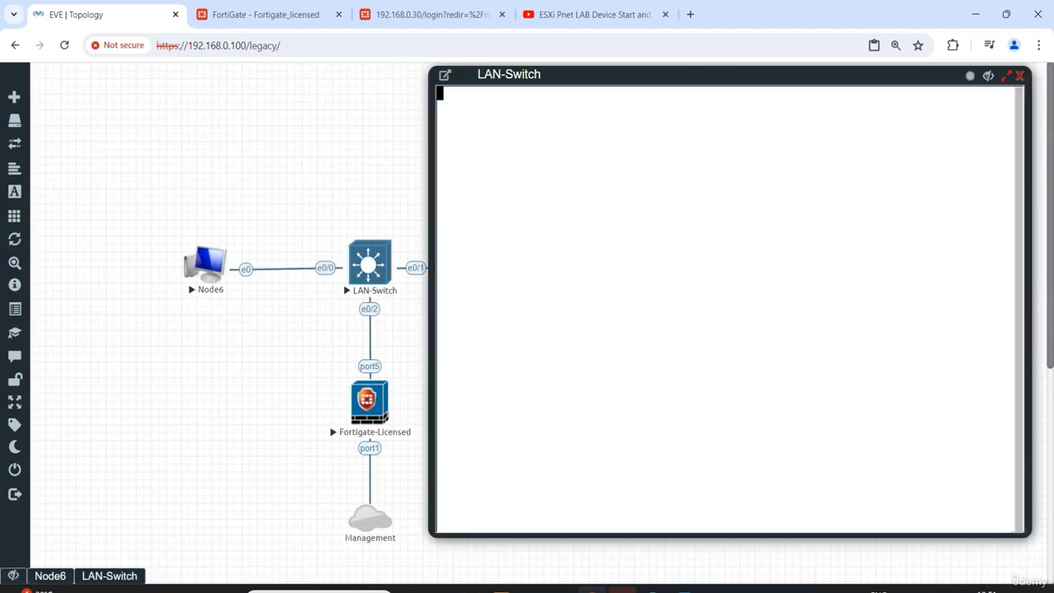
Enter privileged mode on the LAN-Switch with the en command
key("Return")
key("Return")
type("en")
key("Return")
key("Return")
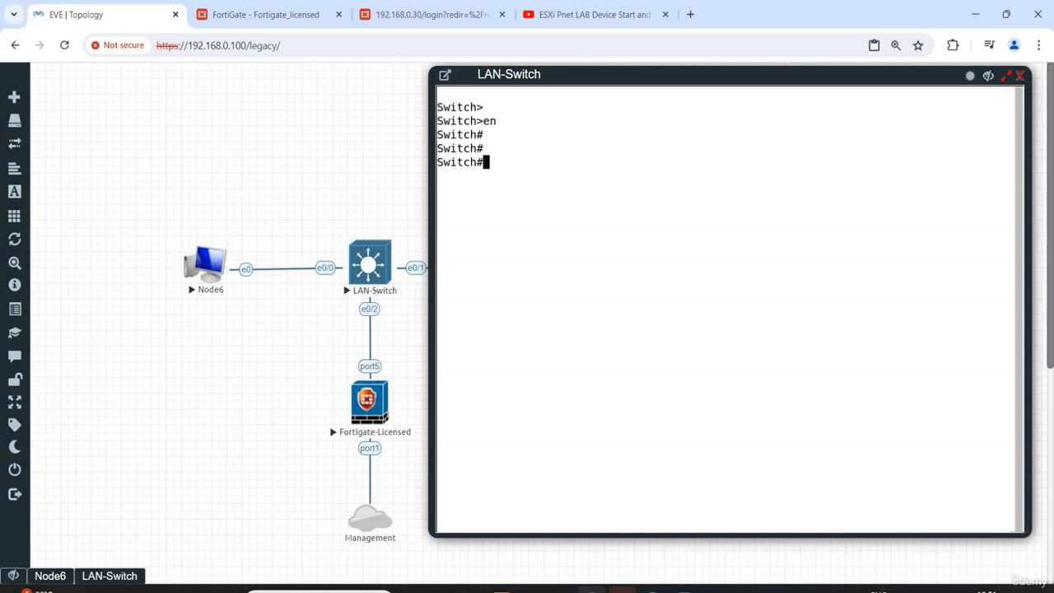
key("Return")
key("Return")
key("Return")
Enter global configuration mode on the switch with config, accepting terminal as the source
type("config")
key("Return")
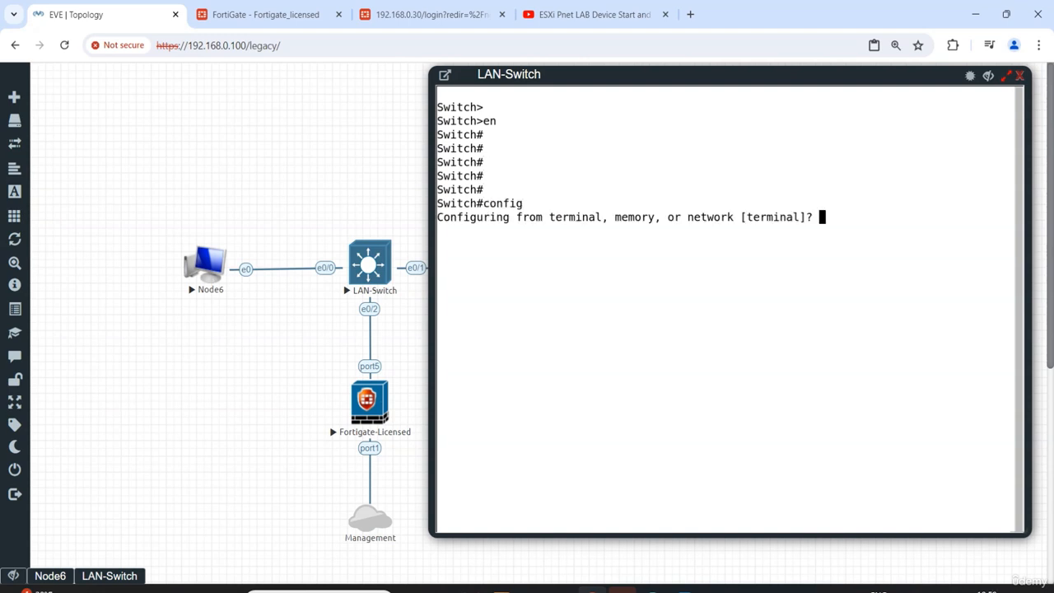
key("Return")
key("Return")
key("Return")
key("Return")
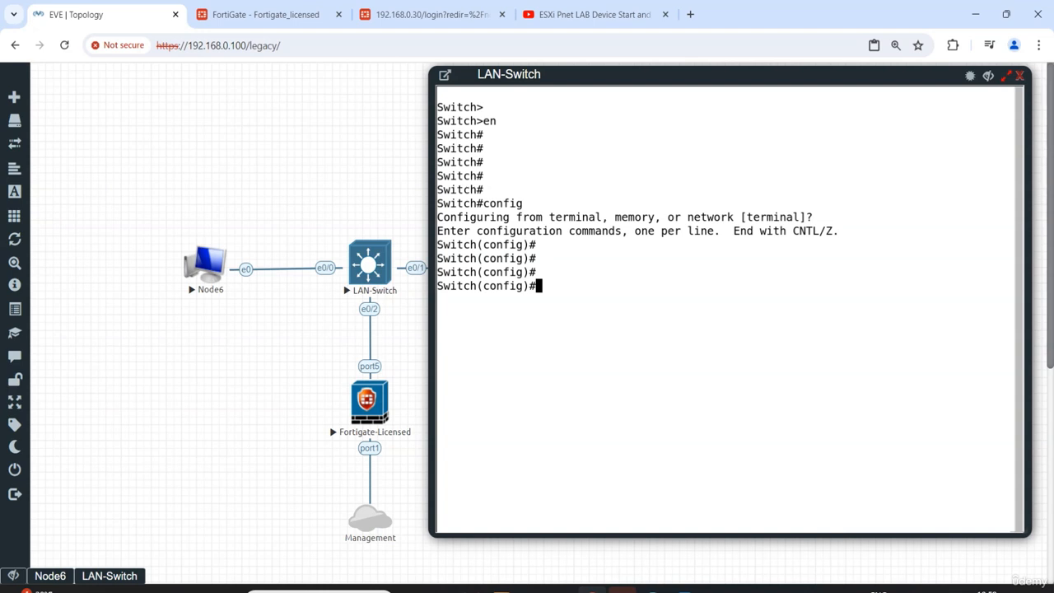
Set the switch's hostname to LAN-Switch
type("hos")
key("Tab")
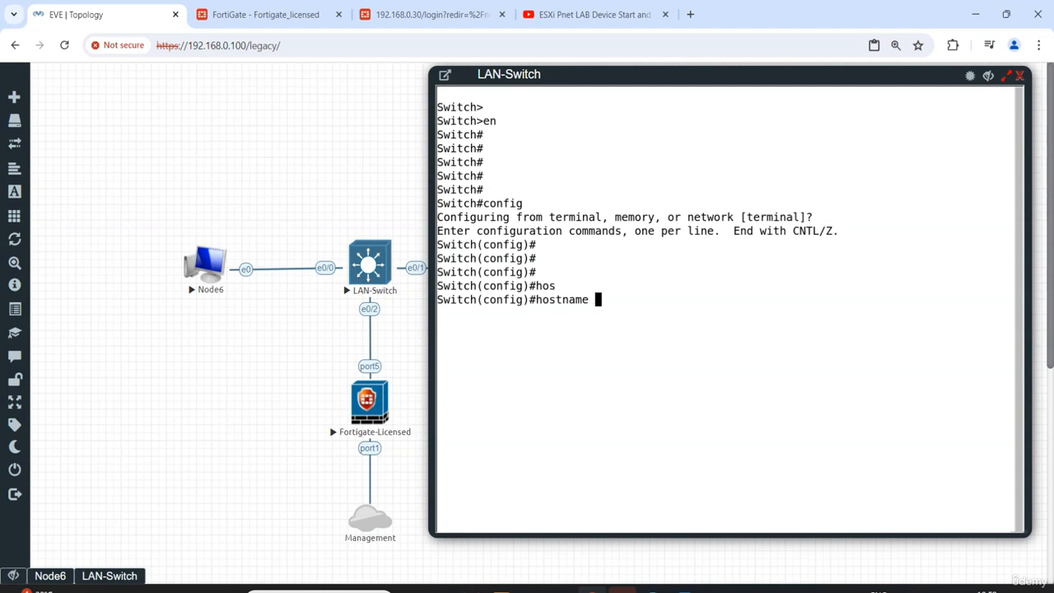
type("LAN-Switch")
key("Return")
key("Return")
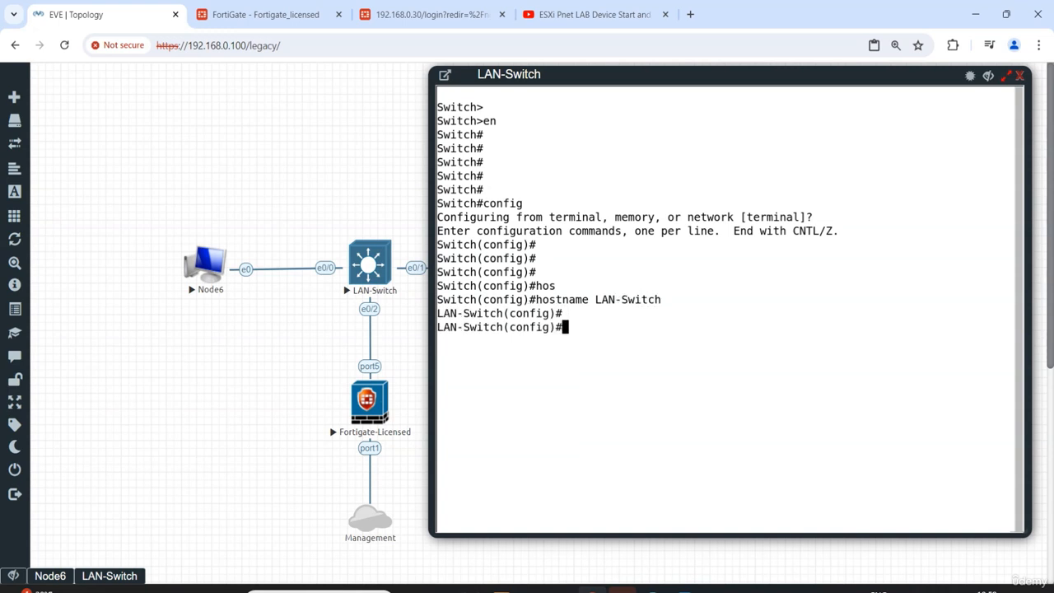
key("Return")
key("Return")
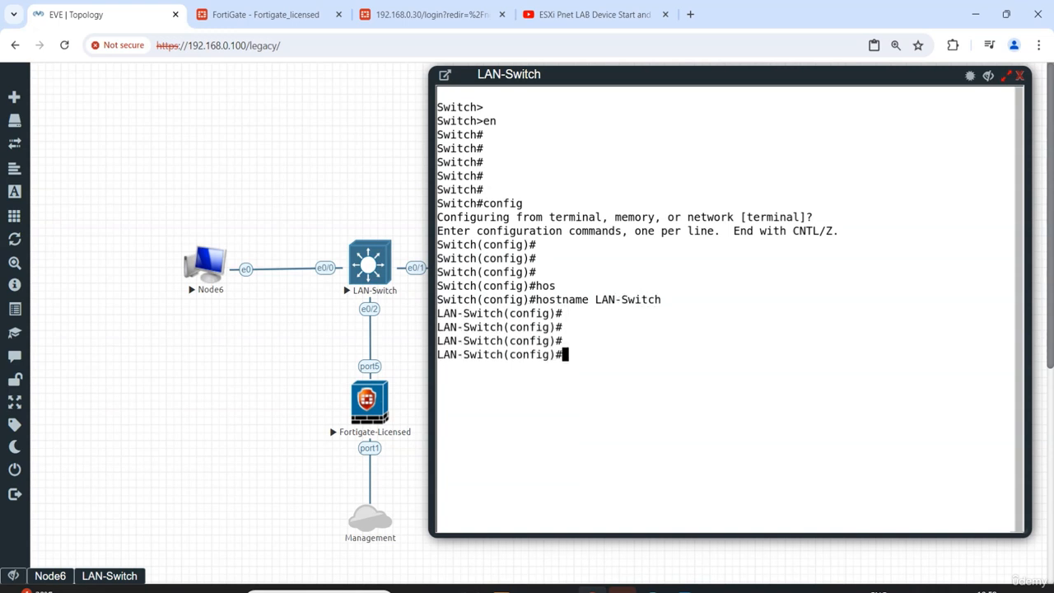
Set interface ethernet 0/0 as the source of monitor session 1 for both traffic directions, consulting the inline command help for the options
type("mon")
key("Tab")
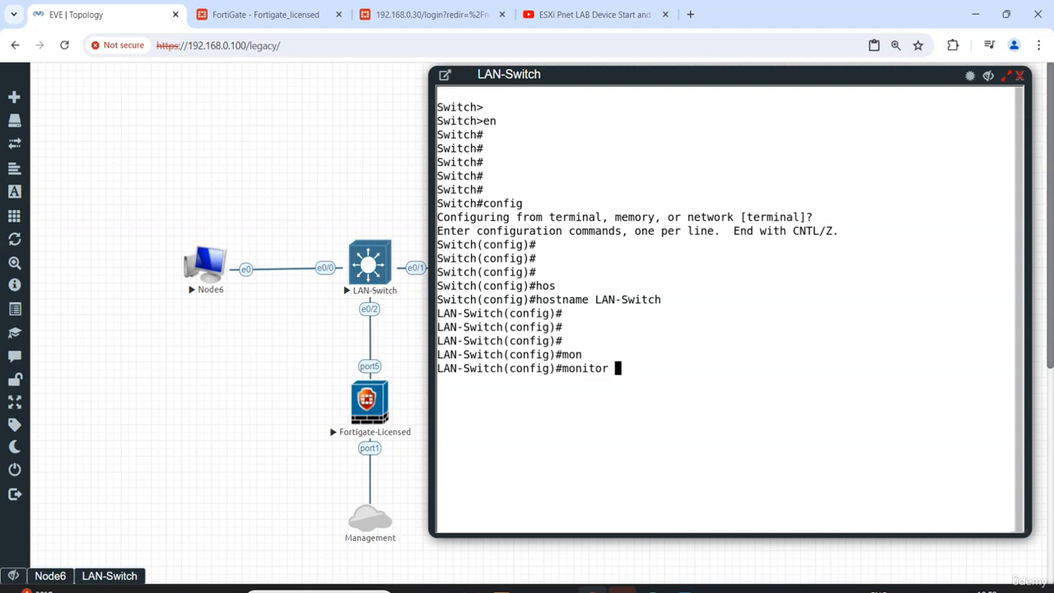
type("se")
key("Tab")
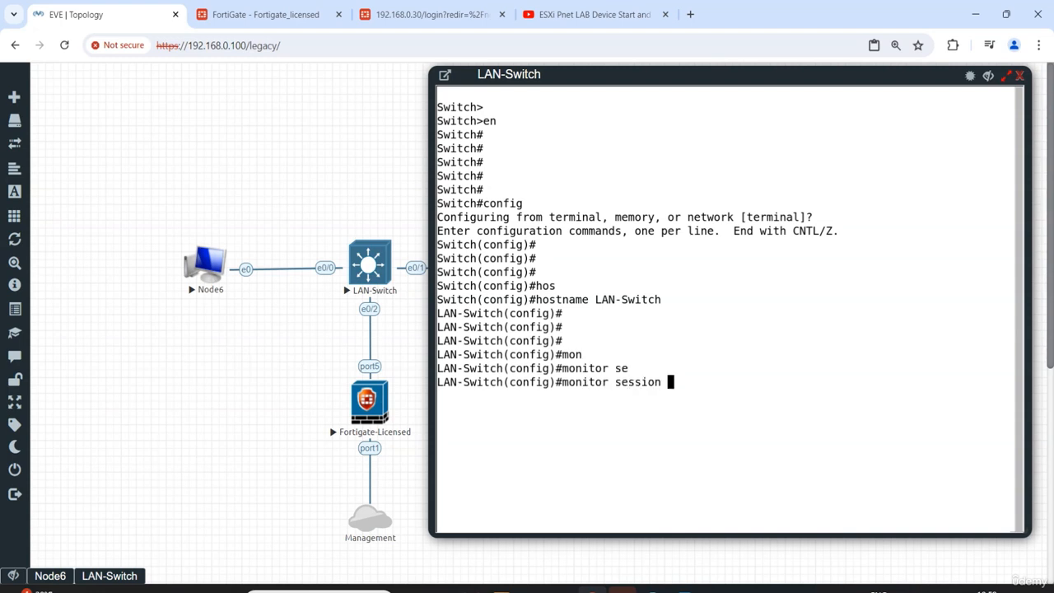
type("?")
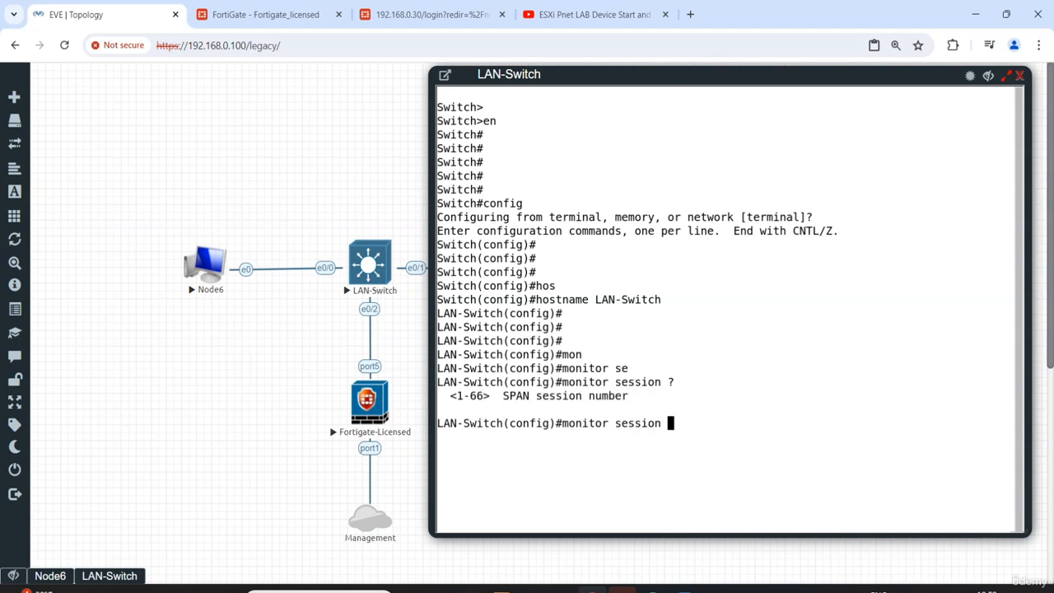
type("1 ?")
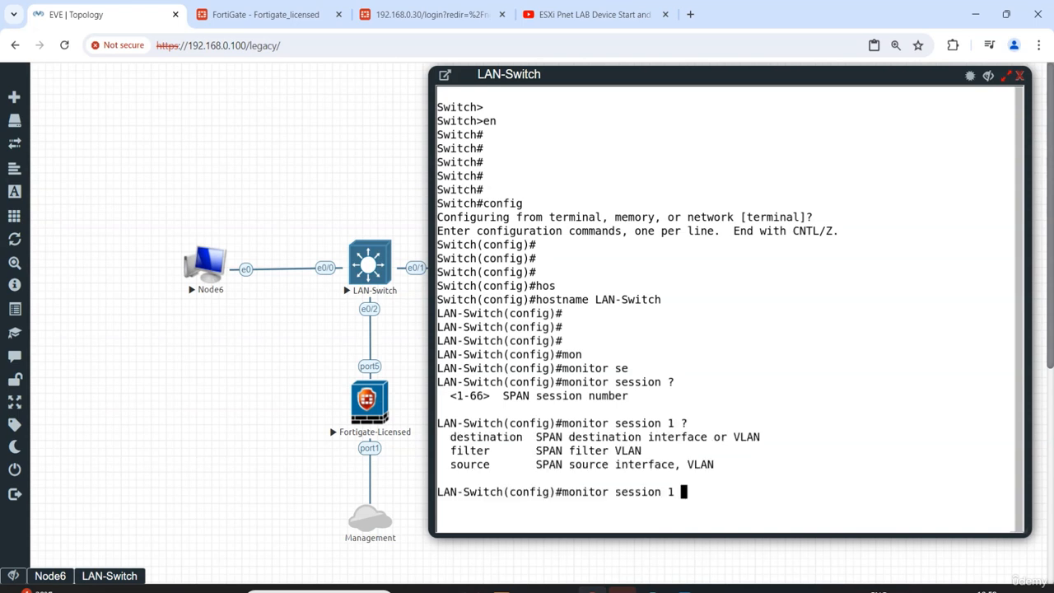
type("so")
key("Tab")
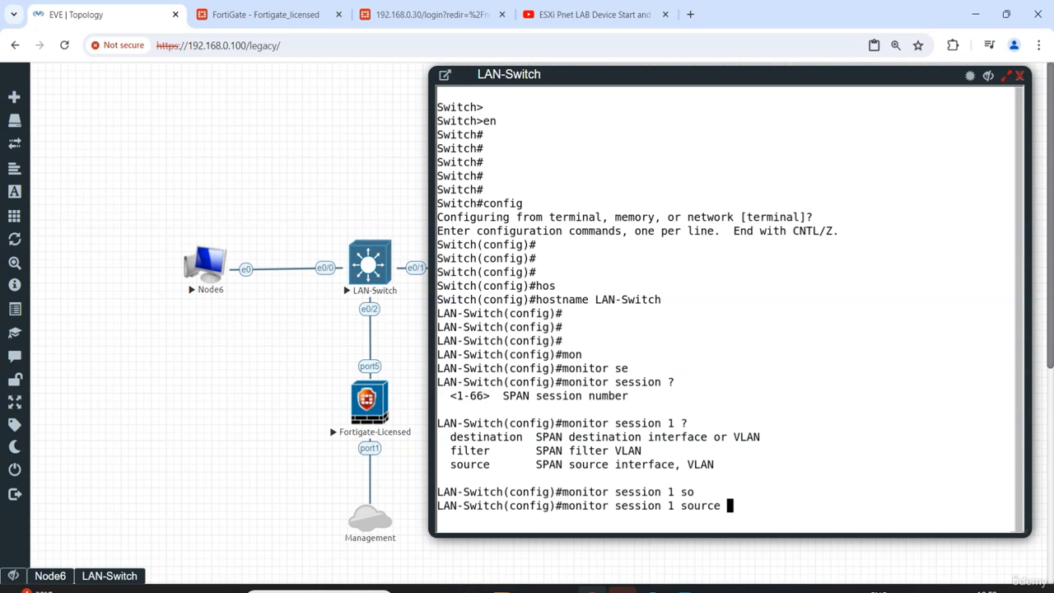
type("?")
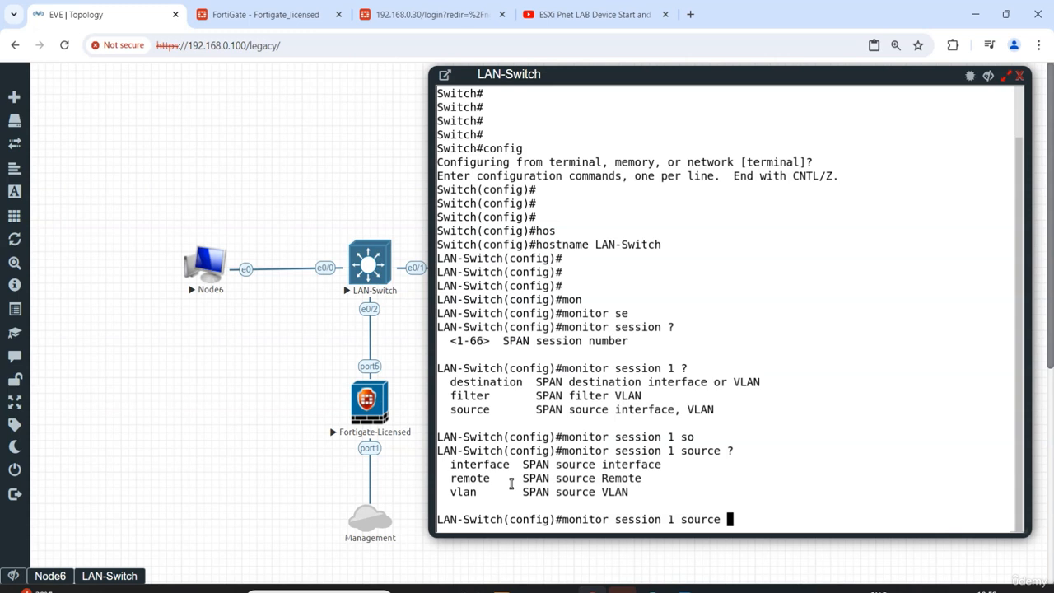
type("in")
key("Tab")
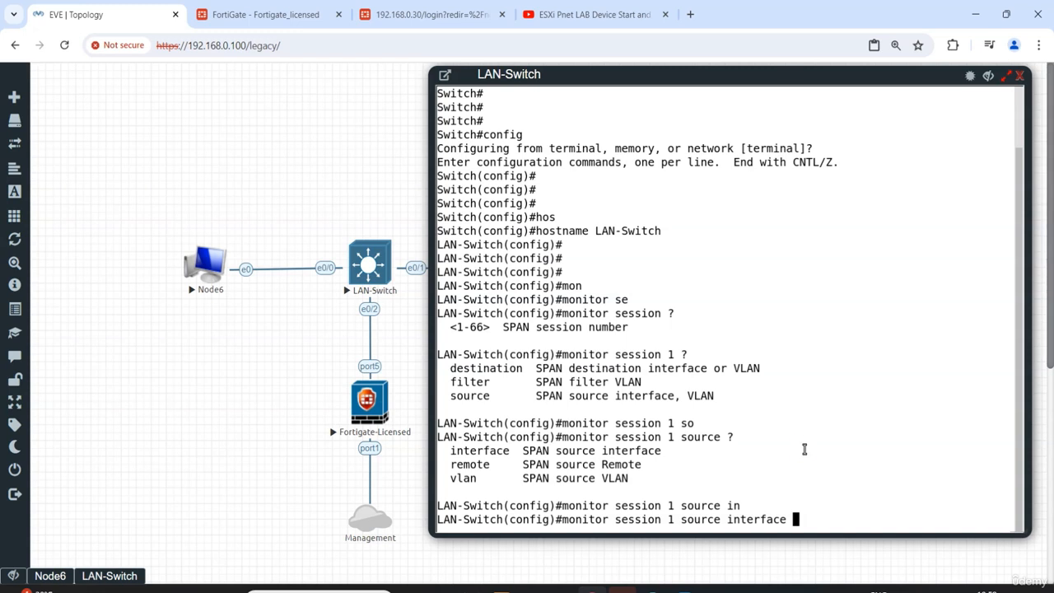
type("e")
key("Tab")
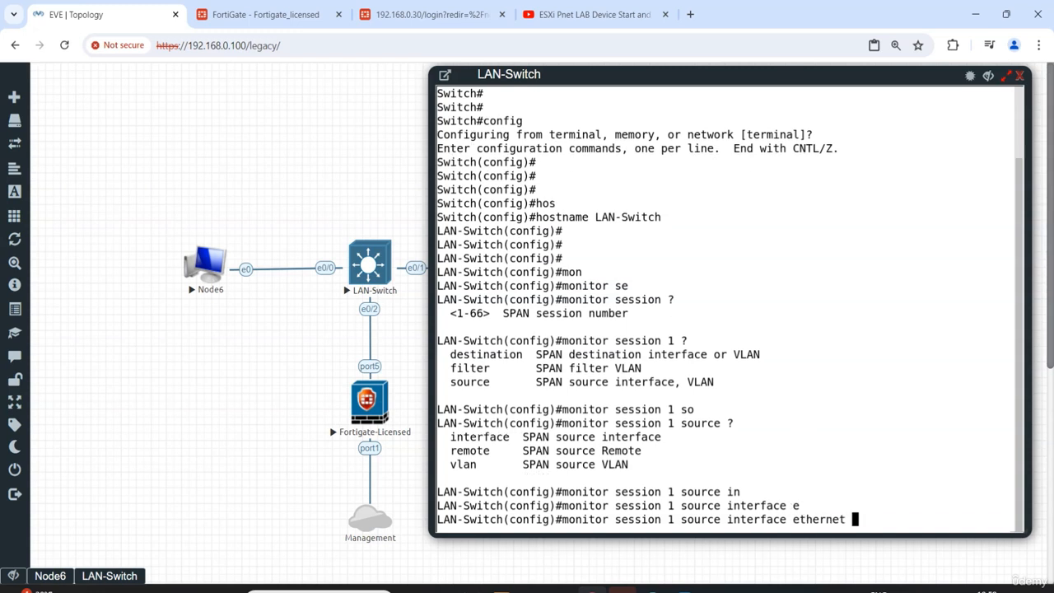
type("0/0")
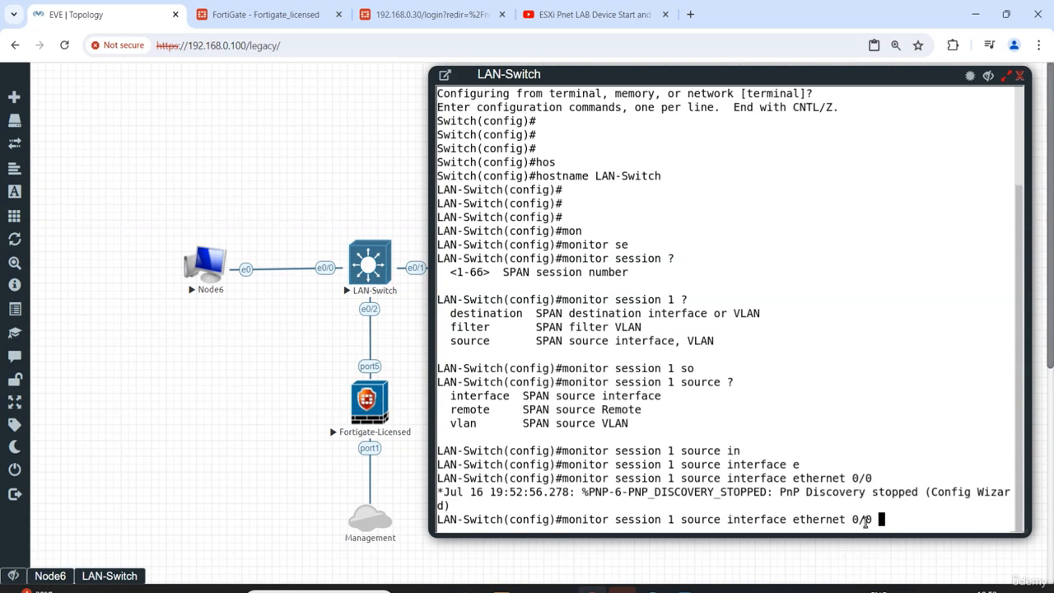
type(" ?")
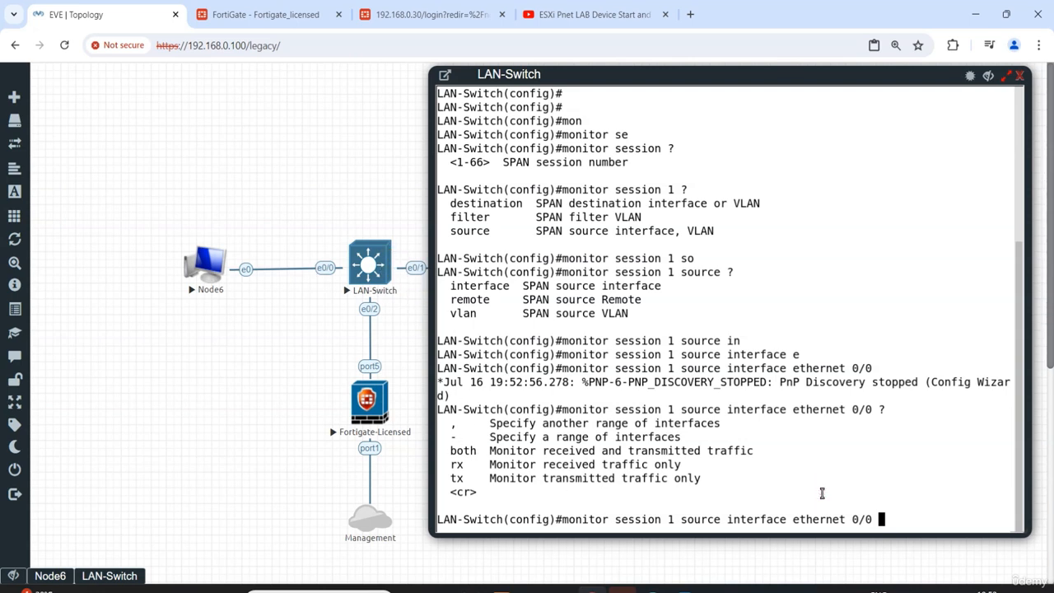
type("both")
key("Return")
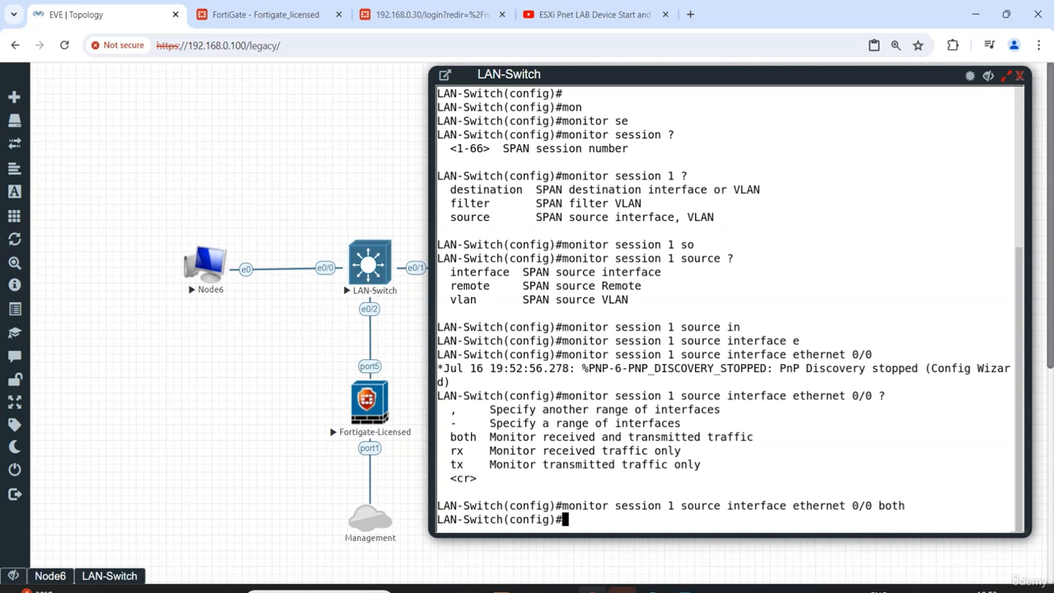
key("Return")
key("Return")
Set interface ethernet 0/2 as the destination of monitor session 1
type("m")
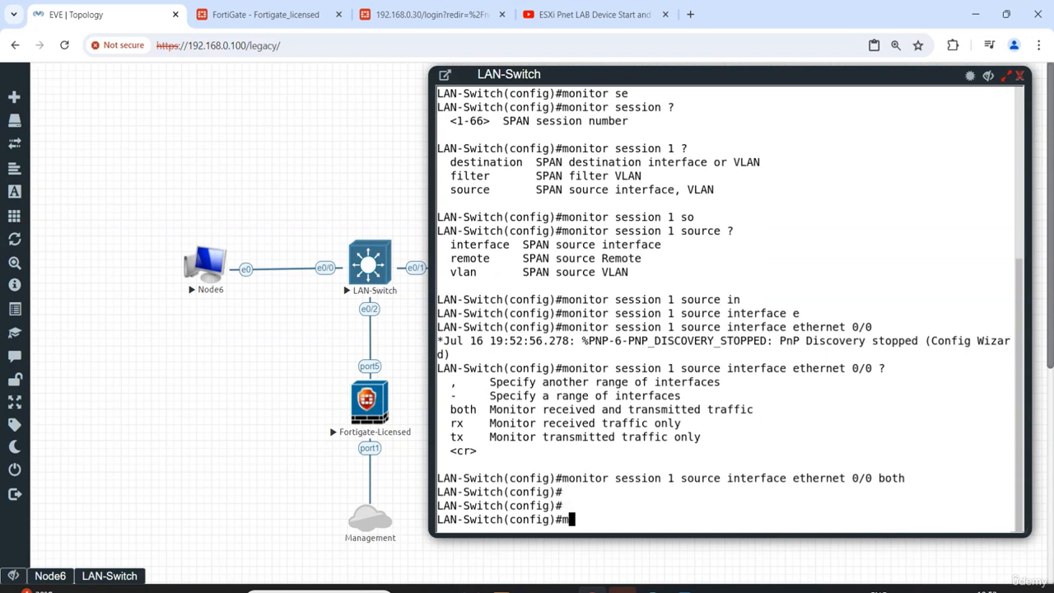
type("onit")
key("Tab")
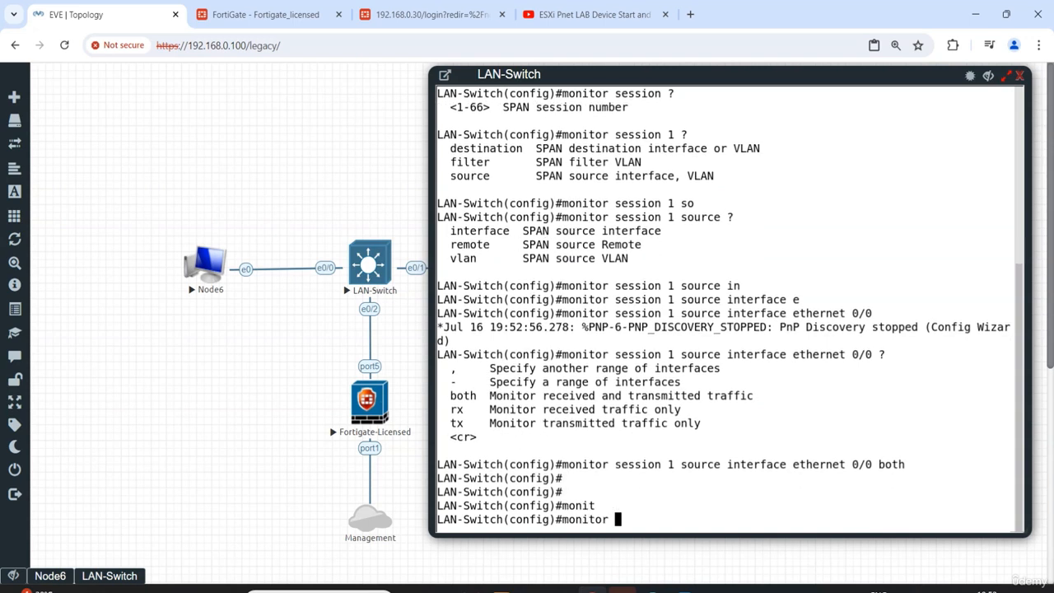
type("se")
key("Tab")
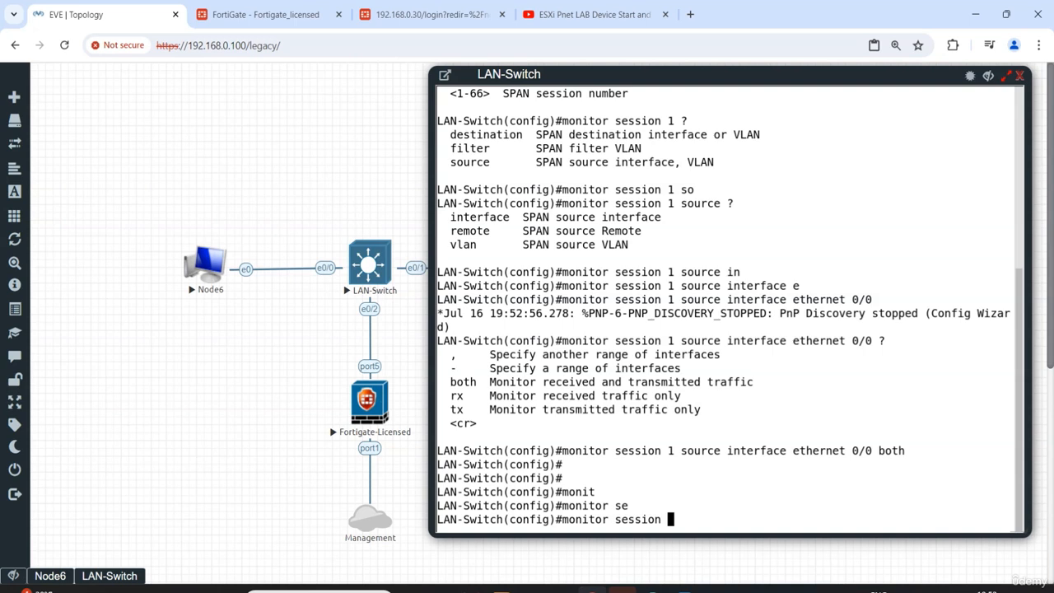
type("1 de")
key("Tab")
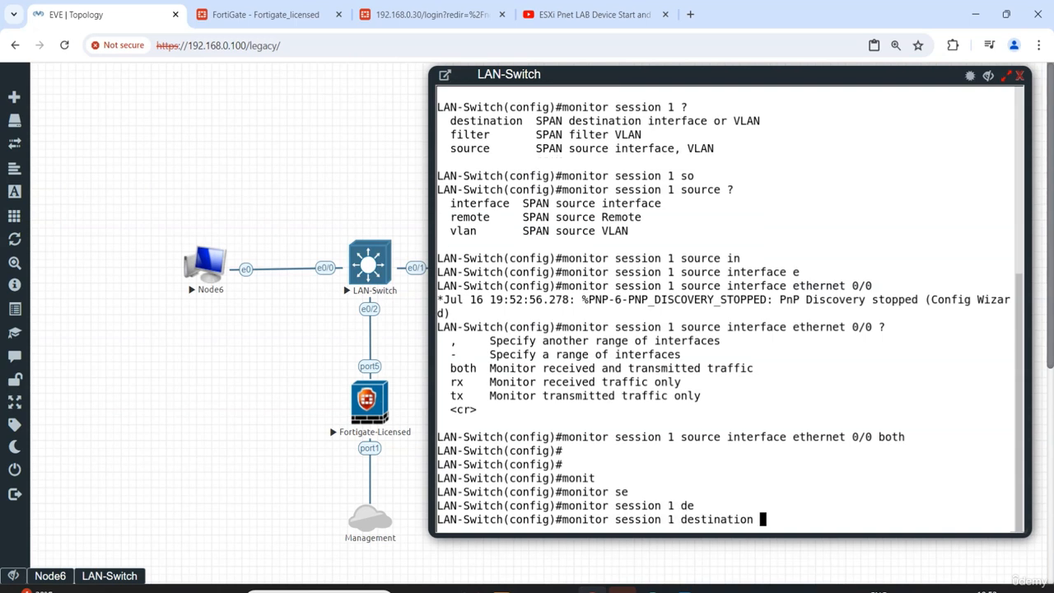
type("in")
key("Tab")
type("et")
key("Tab")
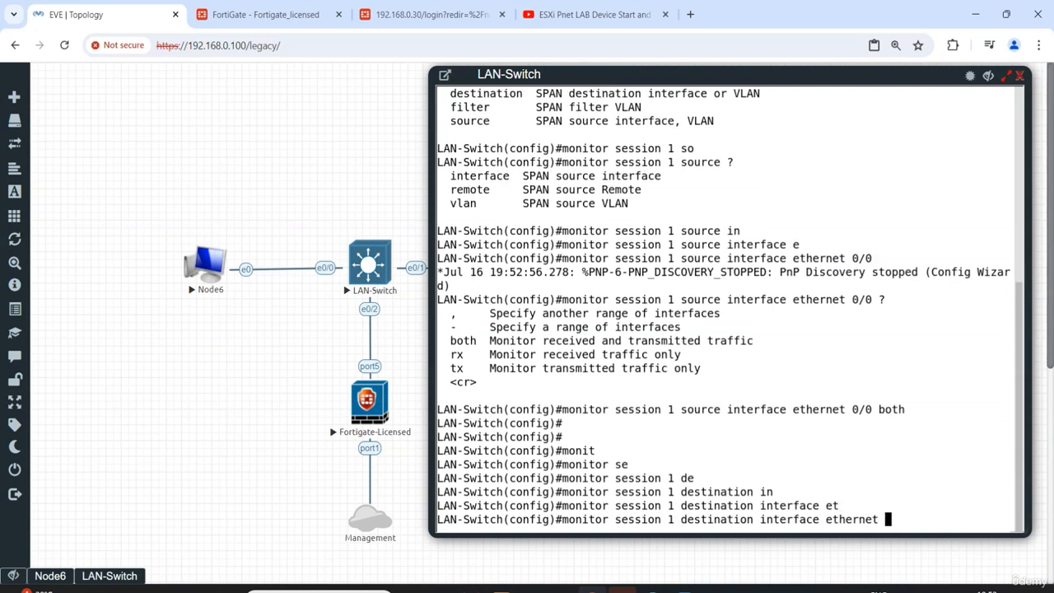
type("0/2")
key("Return")
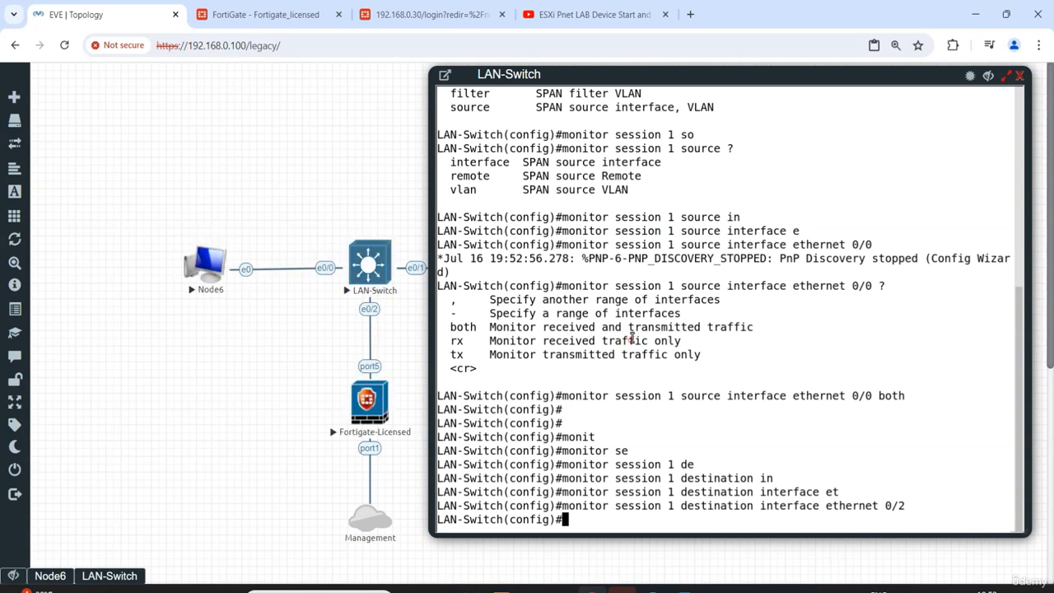
key("Return")
key("Return")
key("Return")
key("Return")
key("Return")
key("Return")
Display the monitor session 1 configuration from configuration mode with do show monitor session 1
type("show")
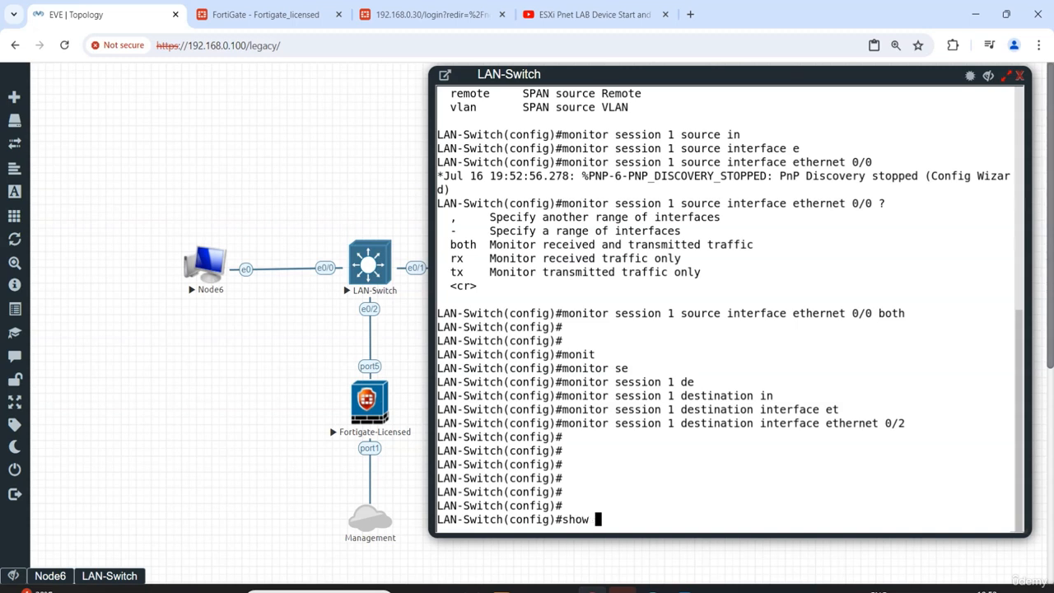
key("BackSpace")
key("BackSpace")
key("BackSpace")
key("BackSpace")
type("do show monit")
key("Tab")
type("se")
key("Tab")
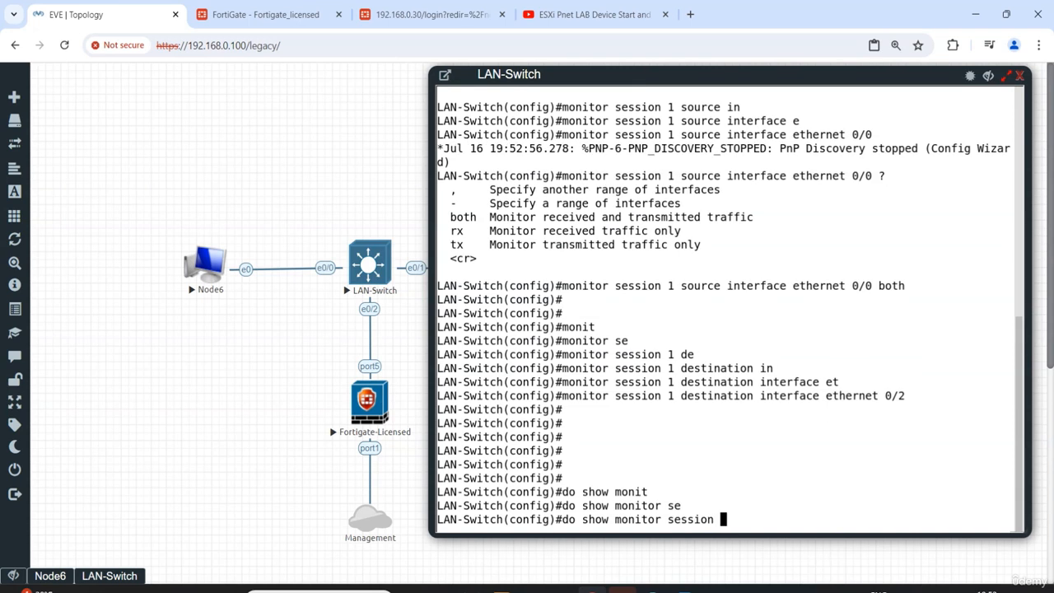
type("1")
key("Return")
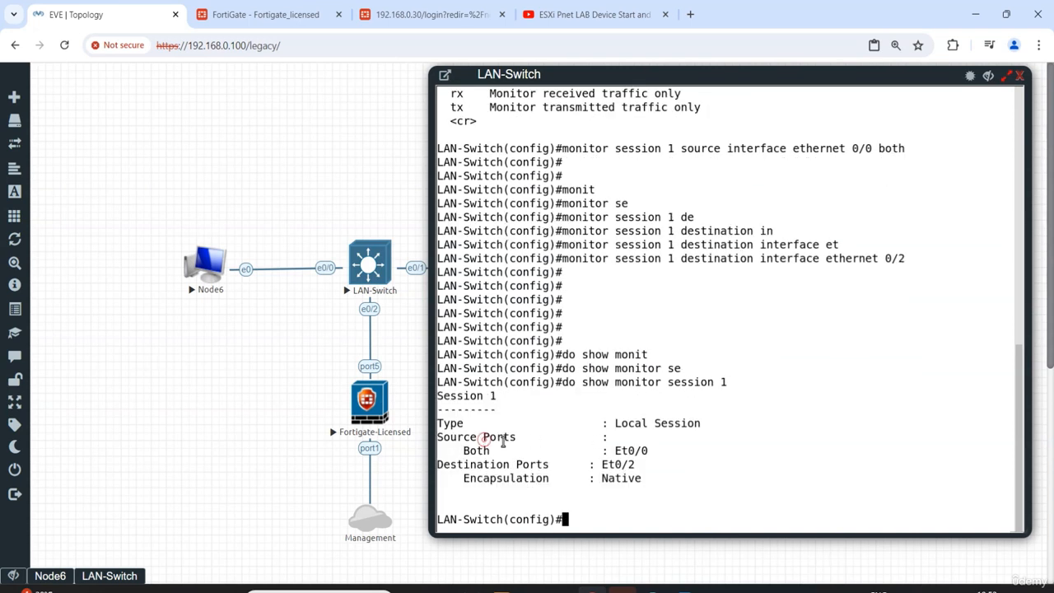
Examine the source port, monitored direction and destination port in the session output, and hide the LAN-Switch console
left_click_drag(610, 451, 661, 451)
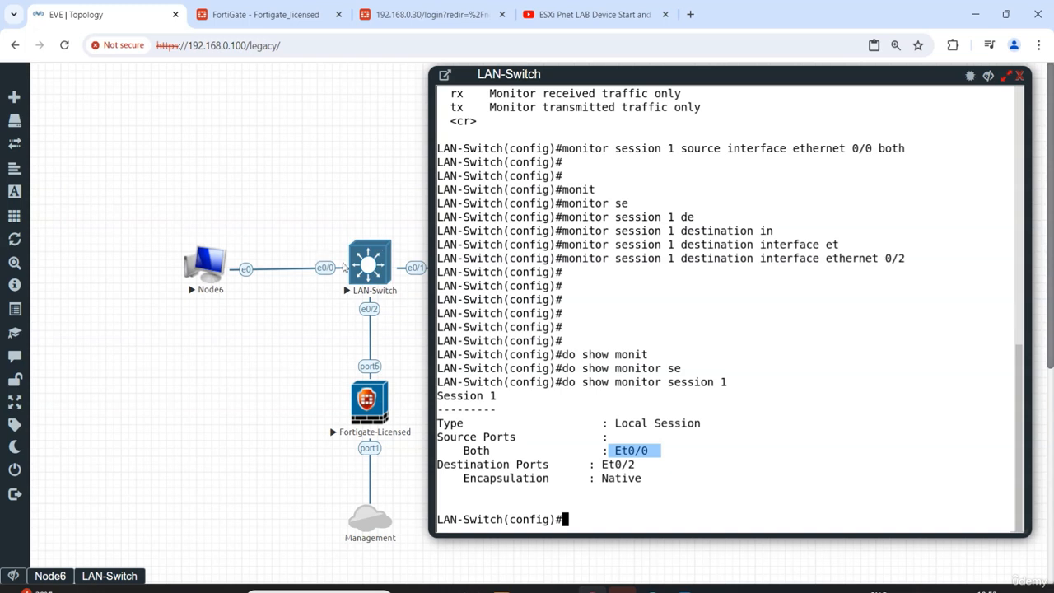
left_click_drag(509, 451, 463, 450)
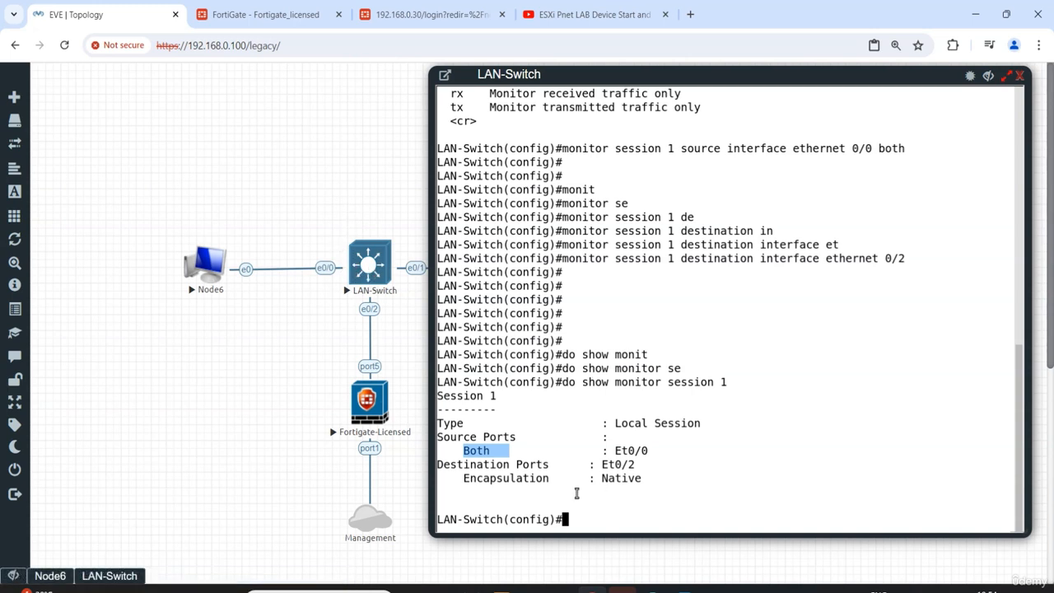
left_click_drag(639, 464, 604, 464)
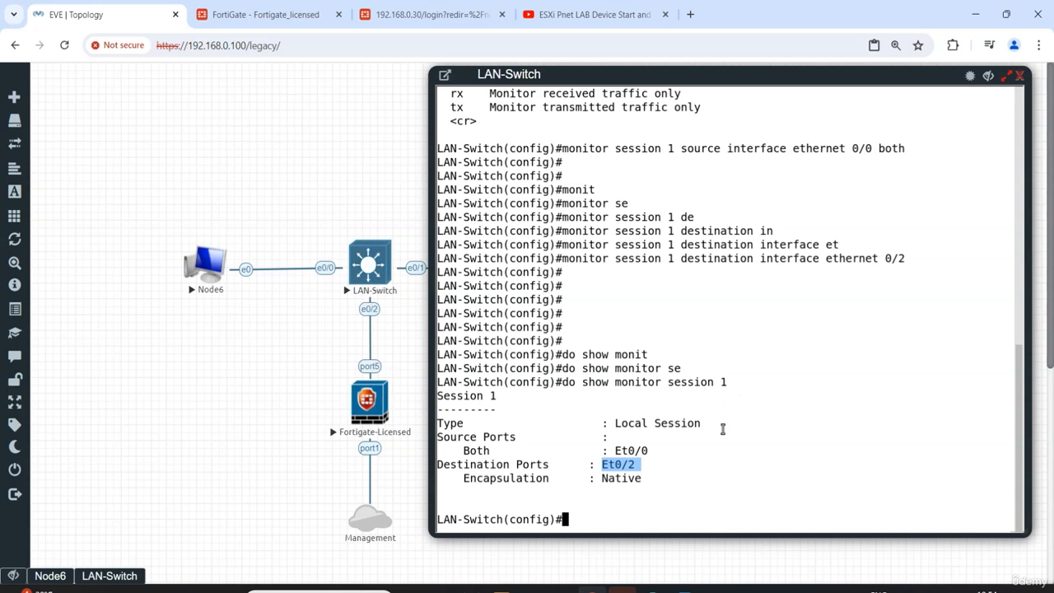
left_click(691, 478)
key("Return")
key("Return")
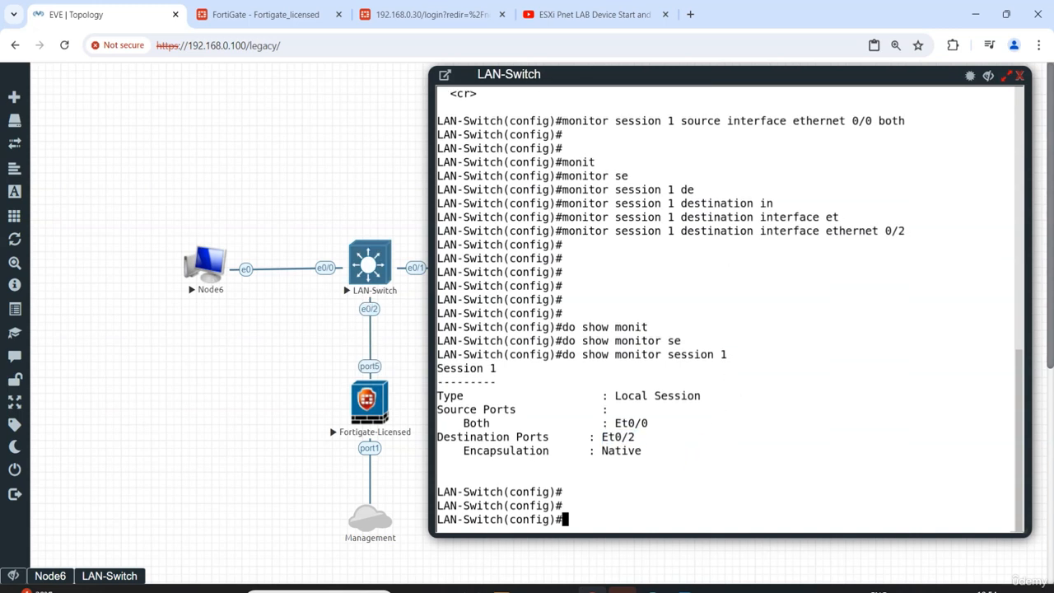
left_click(990, 76)
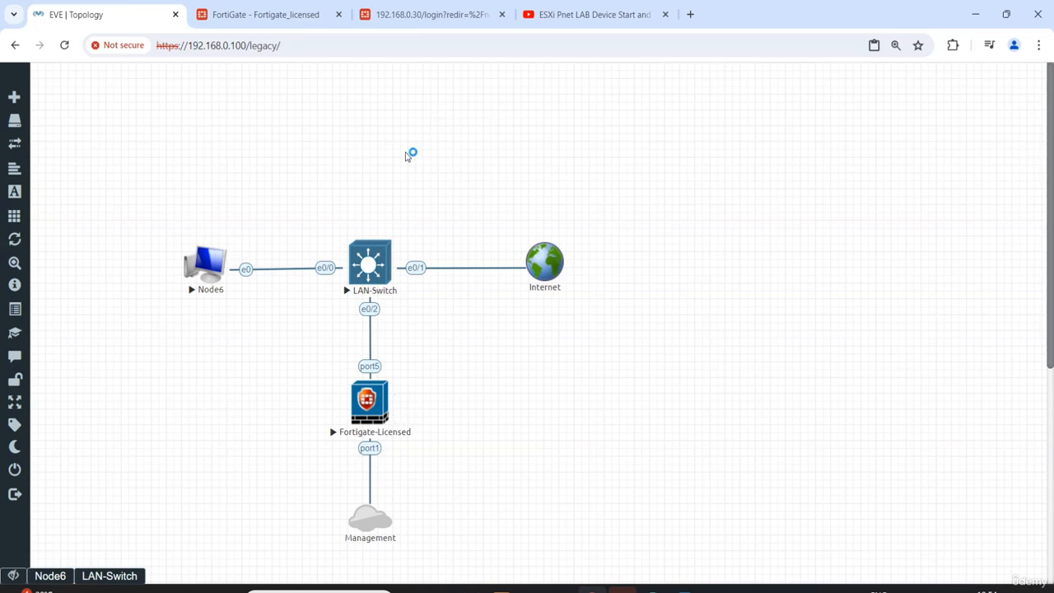
Switch to the FortiGate web interface and dismiss the FortiOS 7.2.0 overview
left_click(363, 389)
left_click(258, 19)
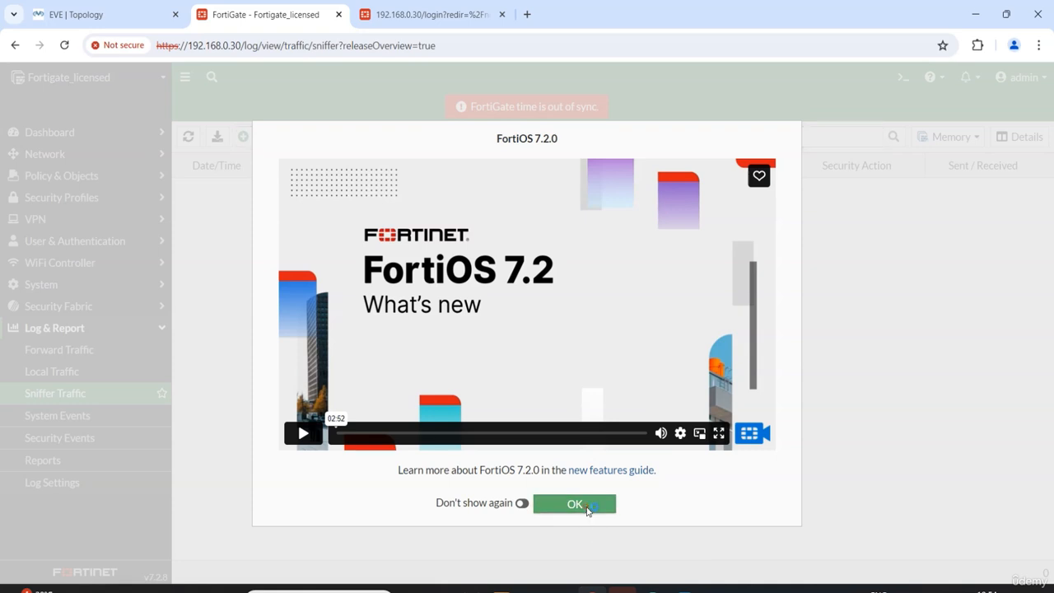
left_click(578, 506)
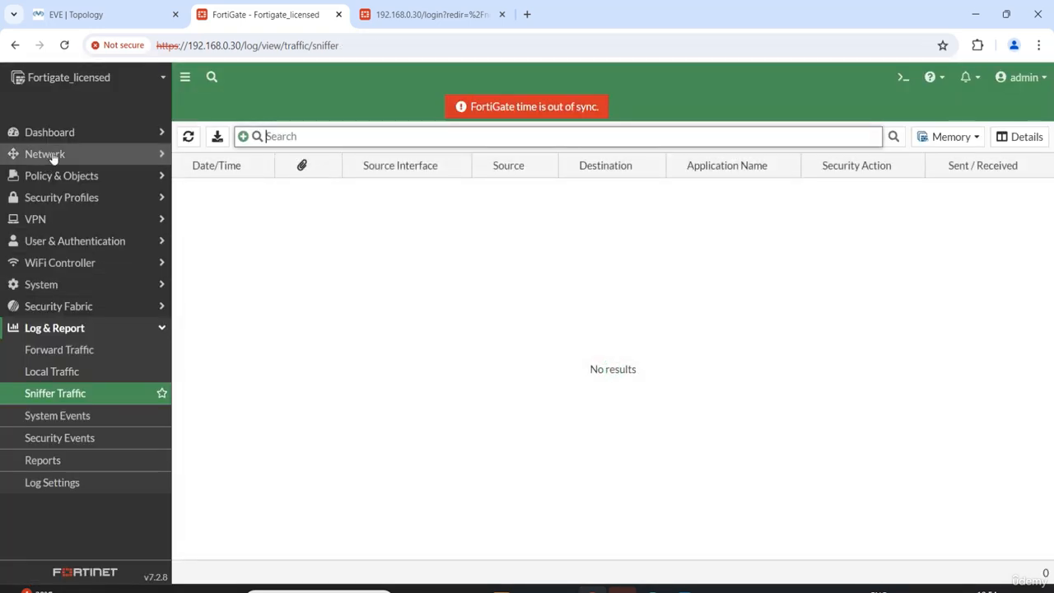
Check in the EVE topology which FortiGate port connects to the LAN-Switch, and return to the FortiGate web interface
left_click(121, 13)
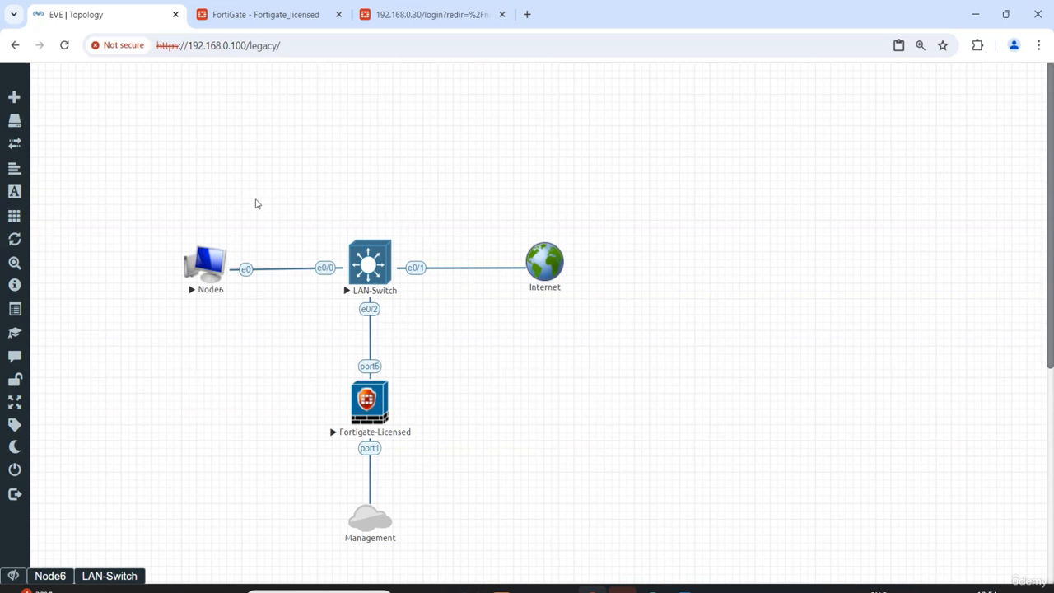
left_click(288, 14)
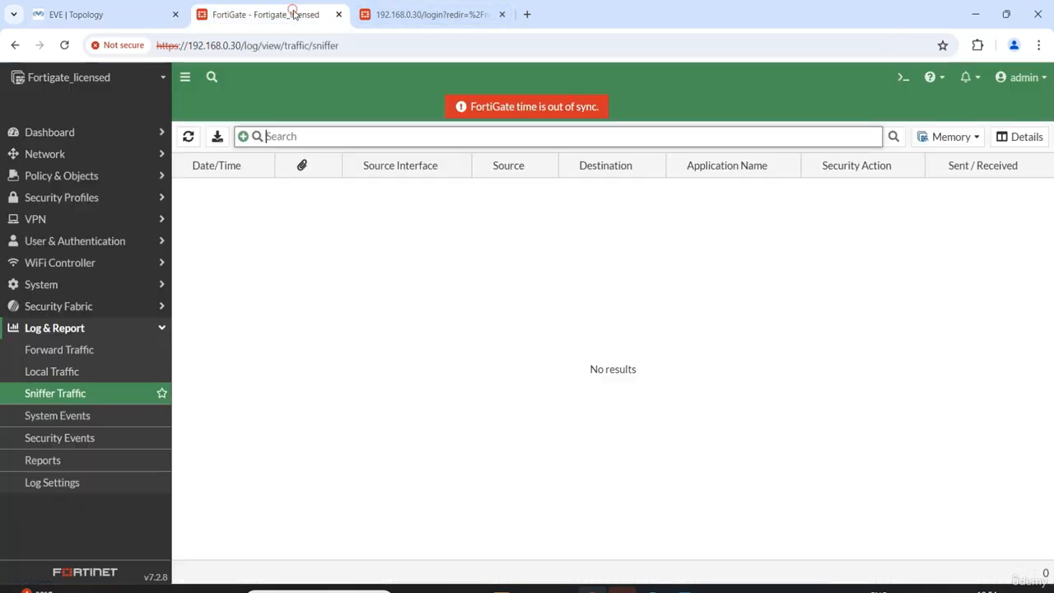
left_click(59, 154)
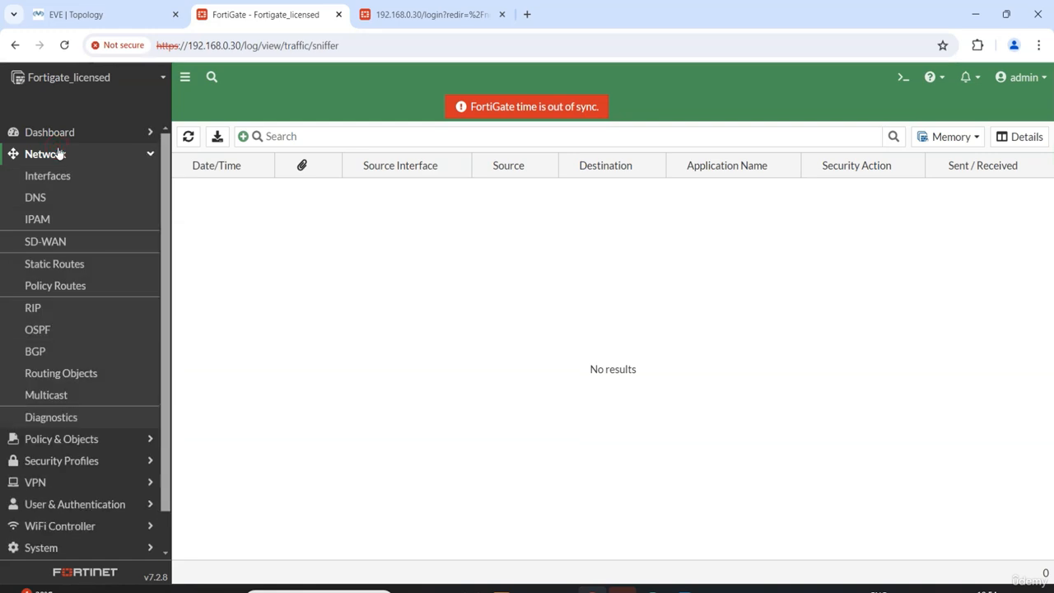
left_click(123, 14)
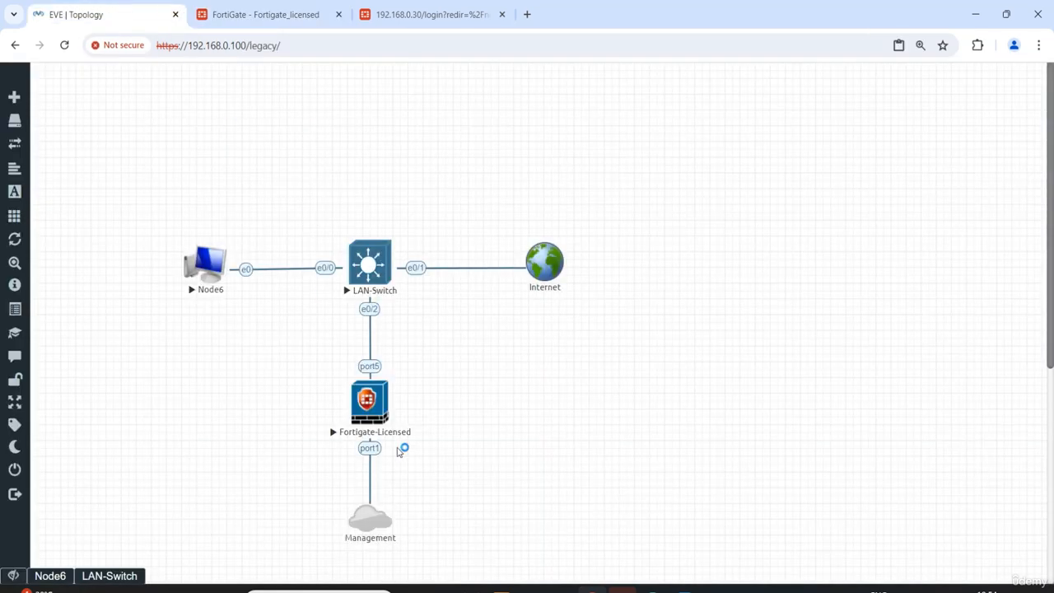
left_click(369, 373)
left_click(284, 15)
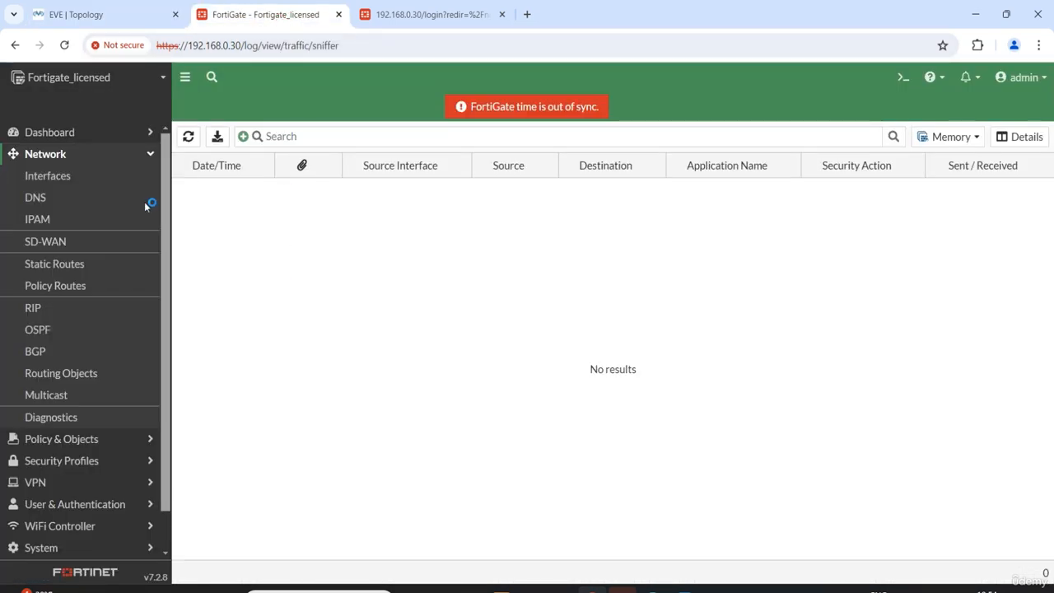
Open the FortiGate's port5 interface for editing and give it the alias One-Arm Sniffer
left_click(43, 175)
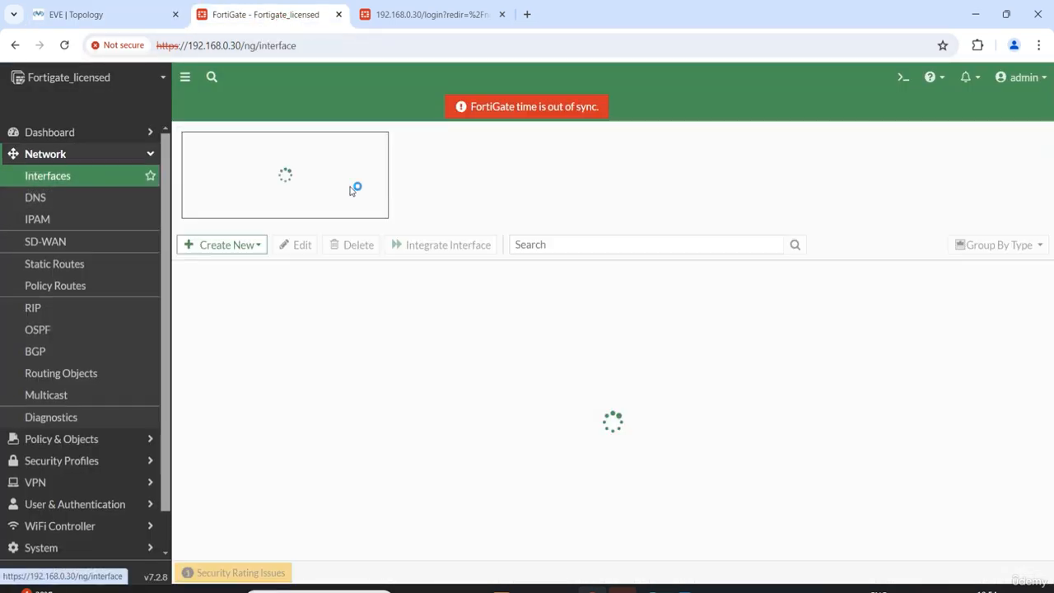
scroll(261, 395, "down", 3)
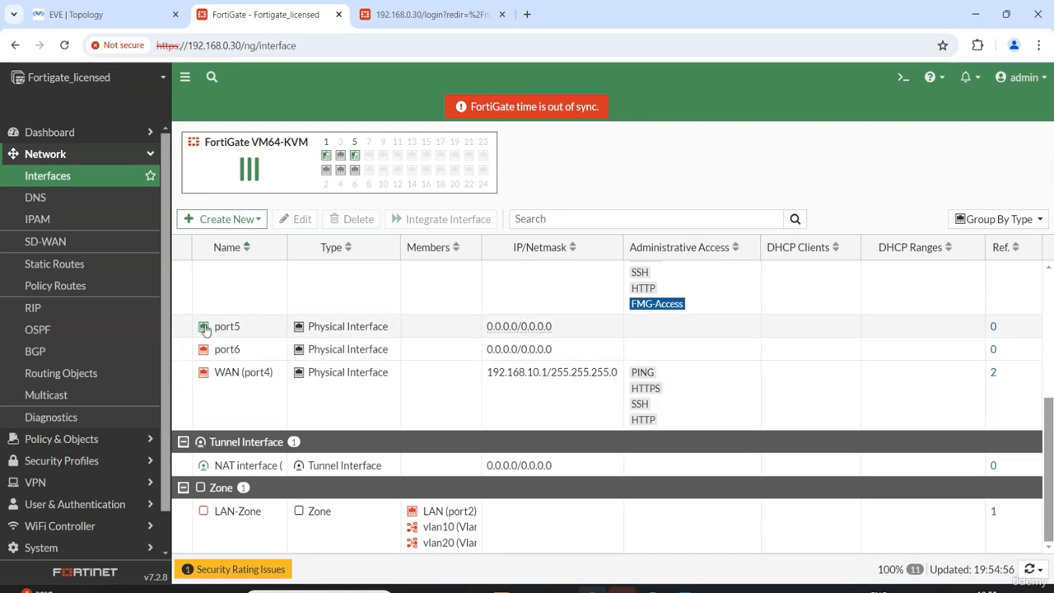
mouse_move(221, 330)
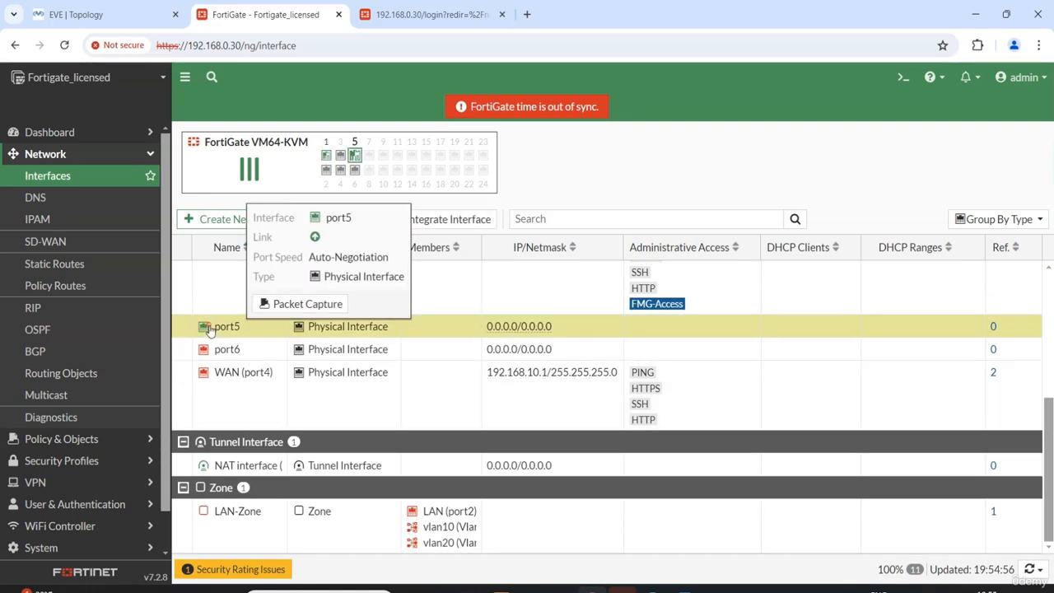
double_click(230, 327)
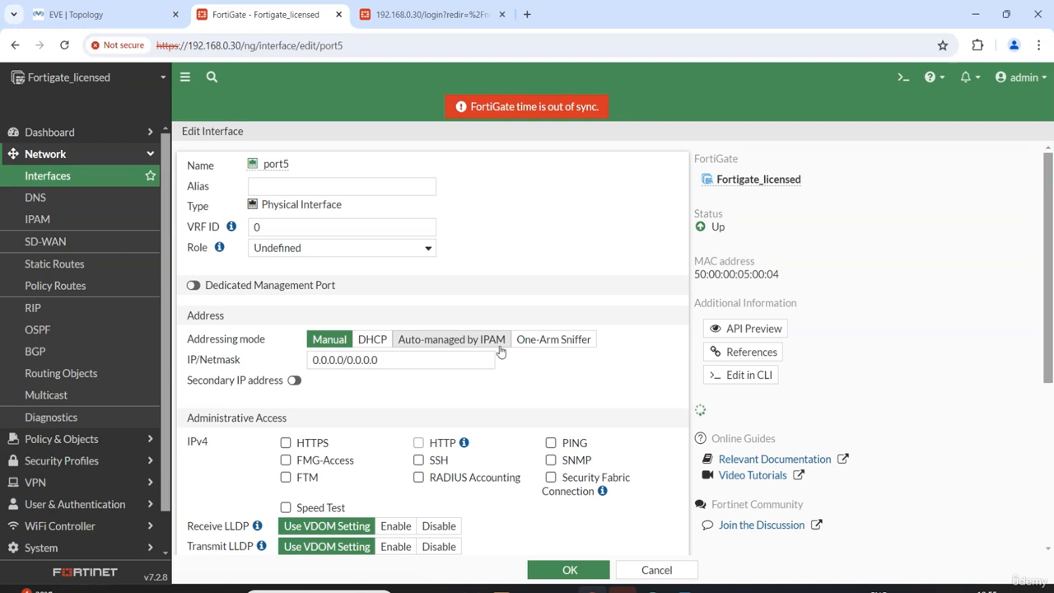
left_click(301, 185)
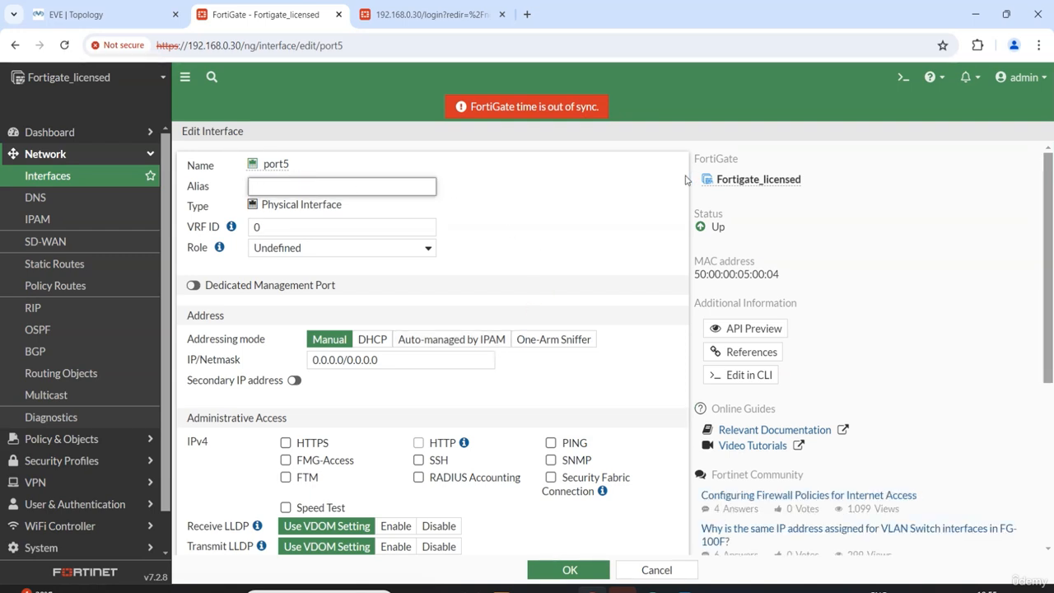
type("One-Arm Sniffer")
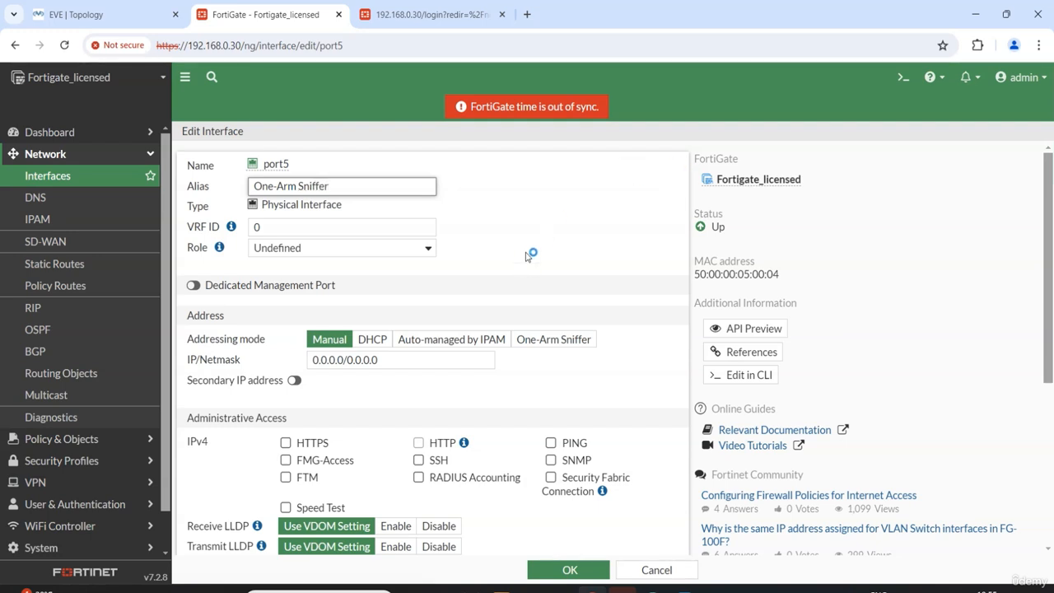
left_click(534, 202)
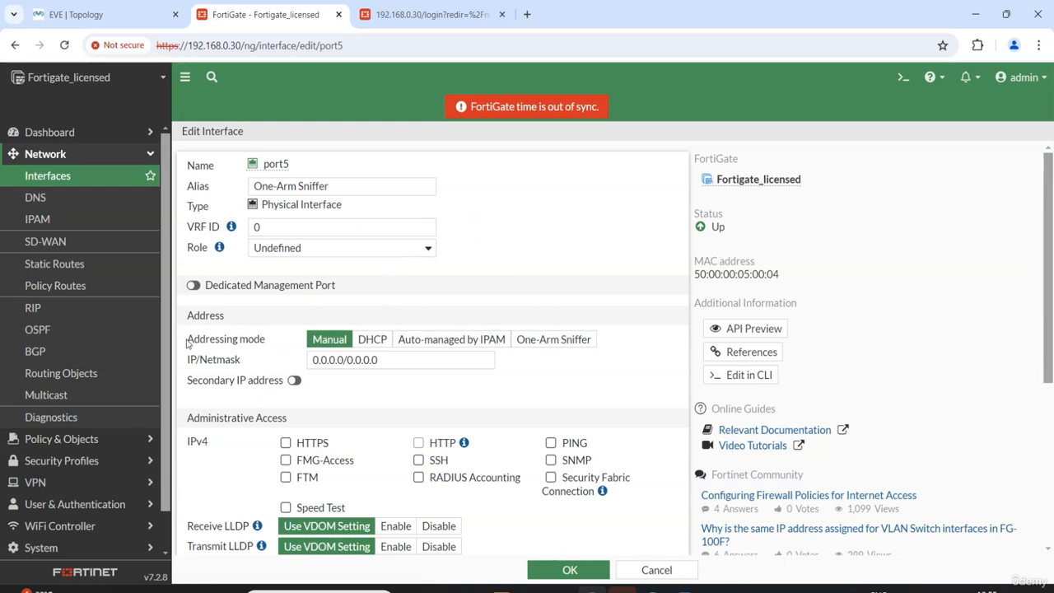
Set the addressing mode of port5 to One-Arm Sniffer
left_click_drag(186, 343, 266, 338)
left_click(270, 339)
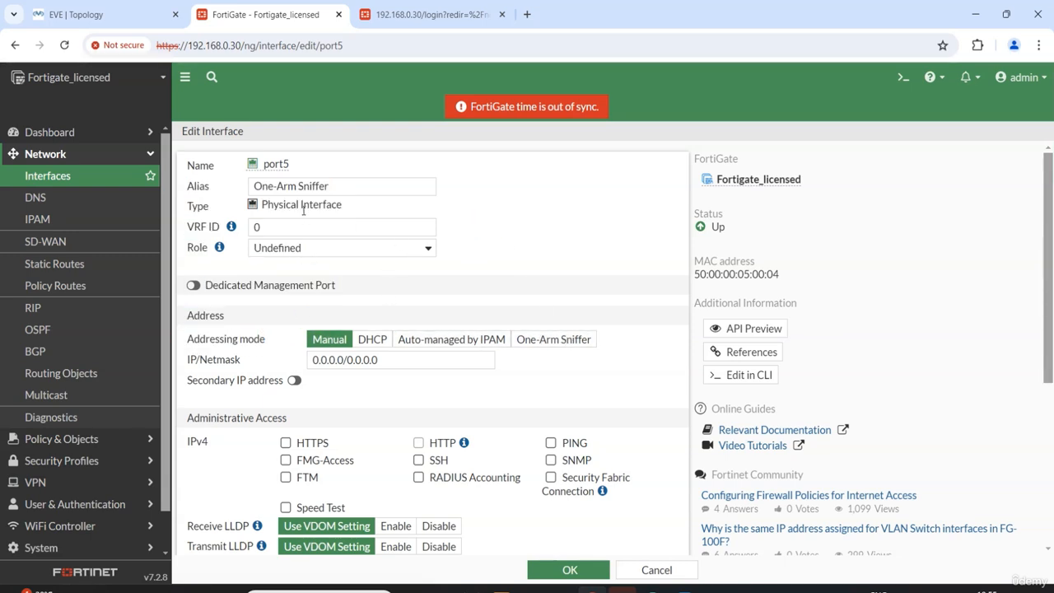
left_click(564, 343)
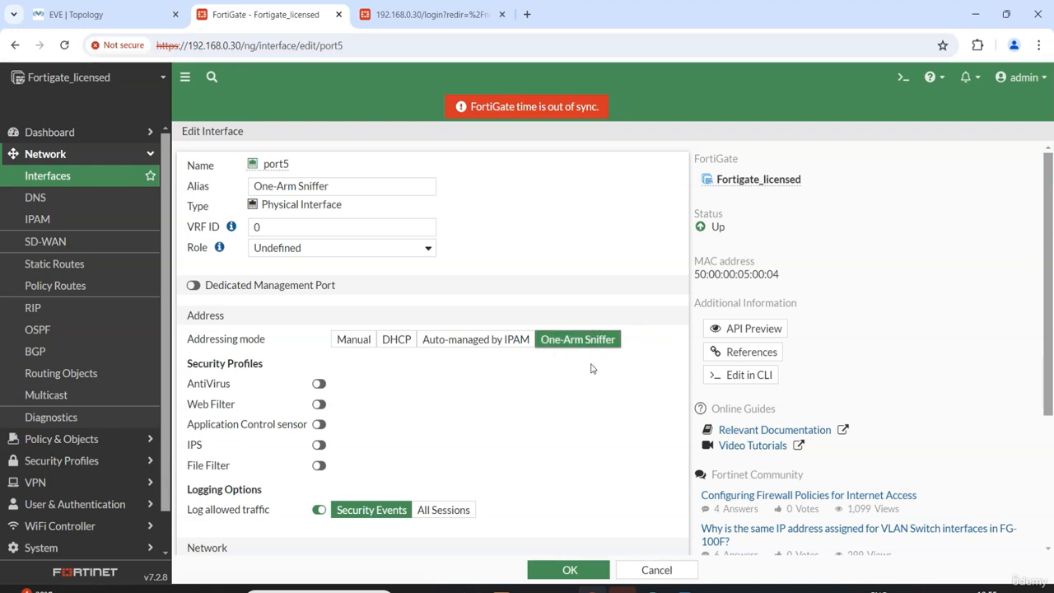
Set port5 to log allowed traffic for All Sessions and save the interface
scroll(571, 272, "down", 2)
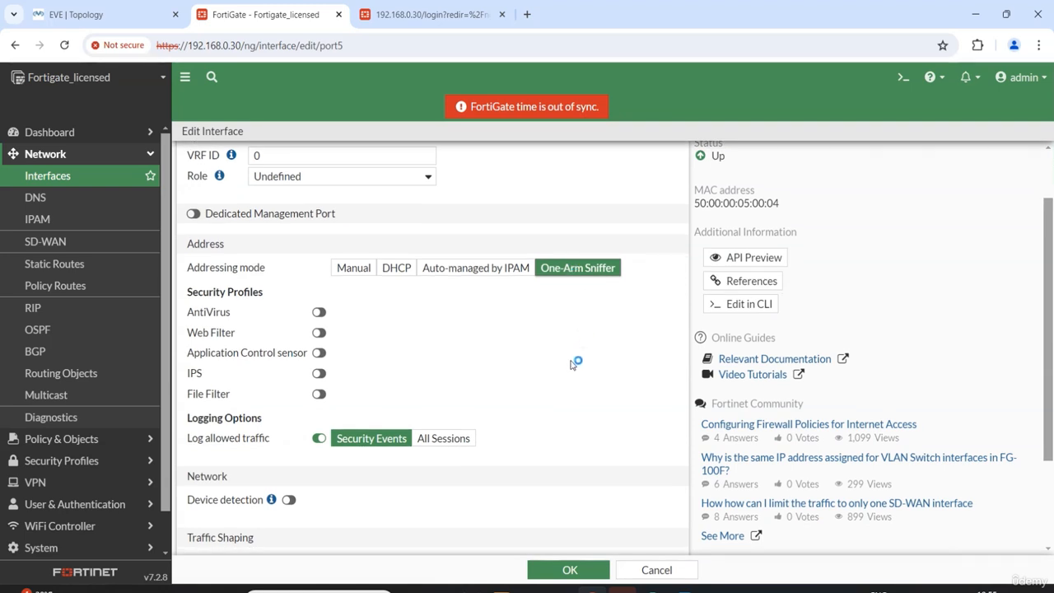
scroll(569, 366, "down", 1)
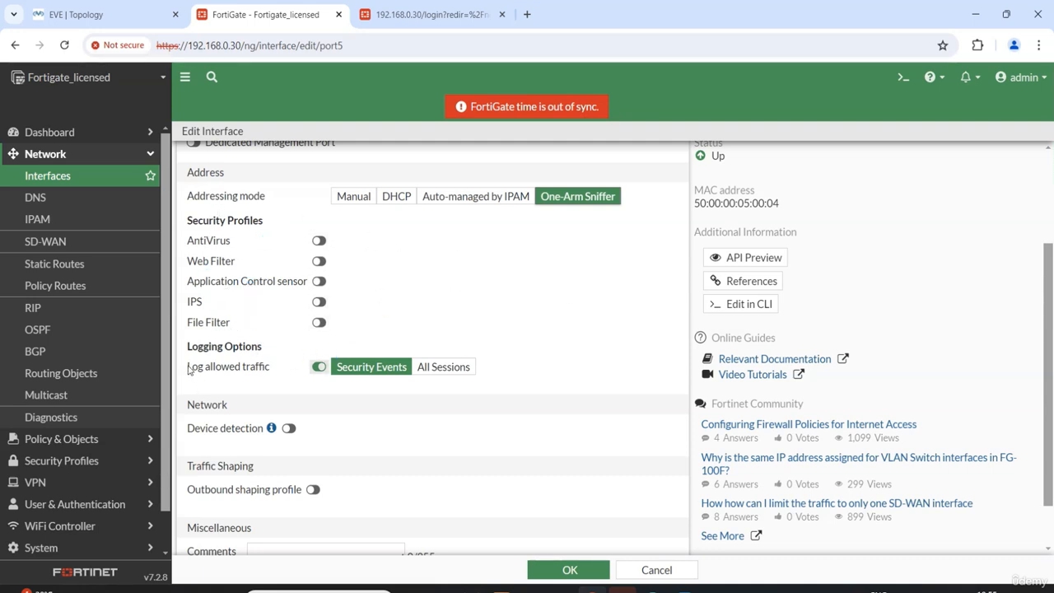
left_click_drag(189, 369, 274, 366)
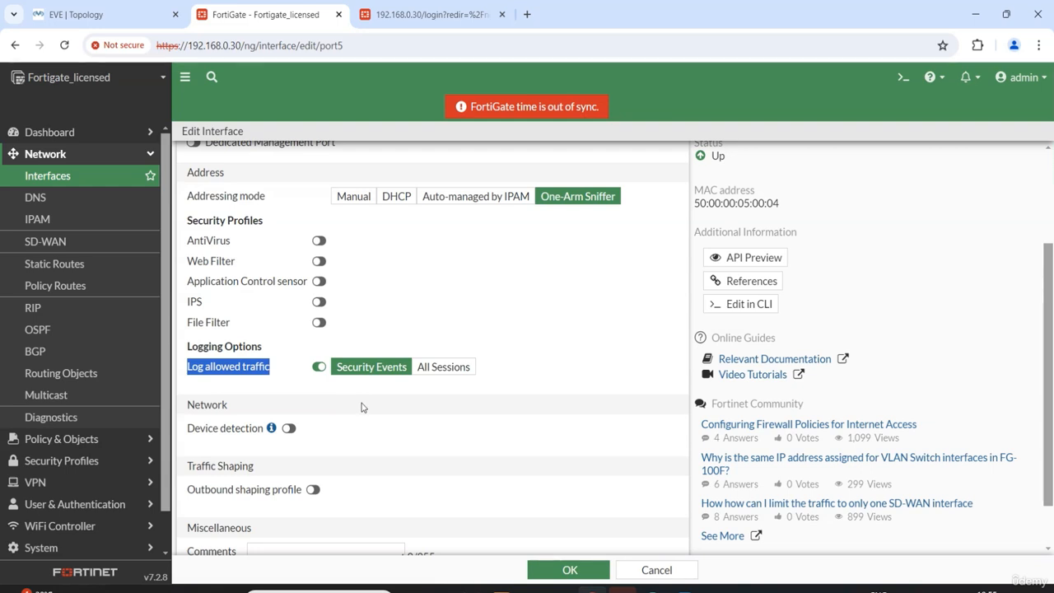
left_click(446, 370)
scroll(568, 355, "down", 2)
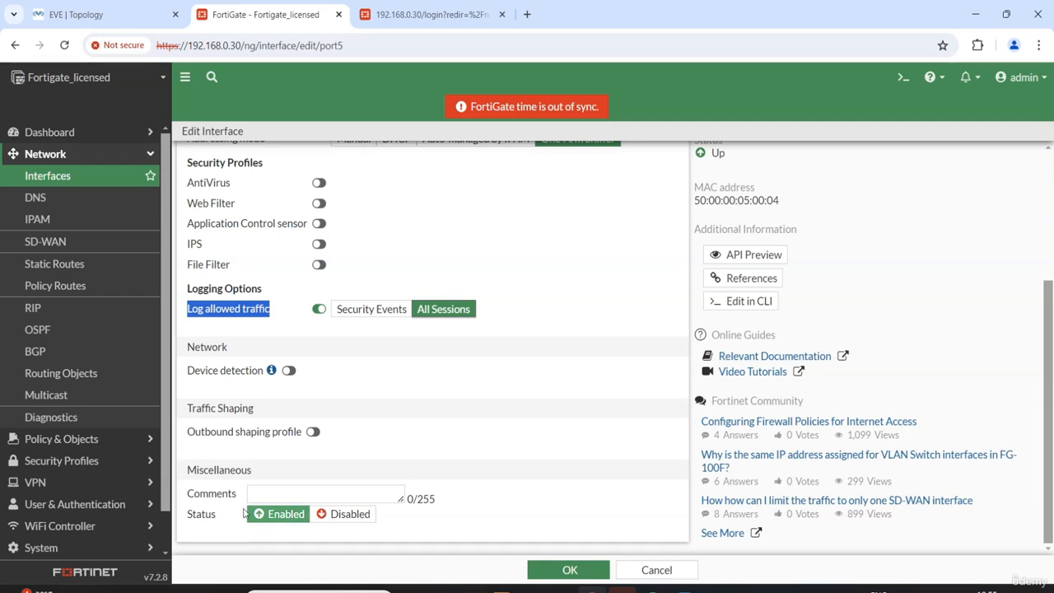
scroll(536, 494, "up", 3)
scroll(475, 477, "up", 1)
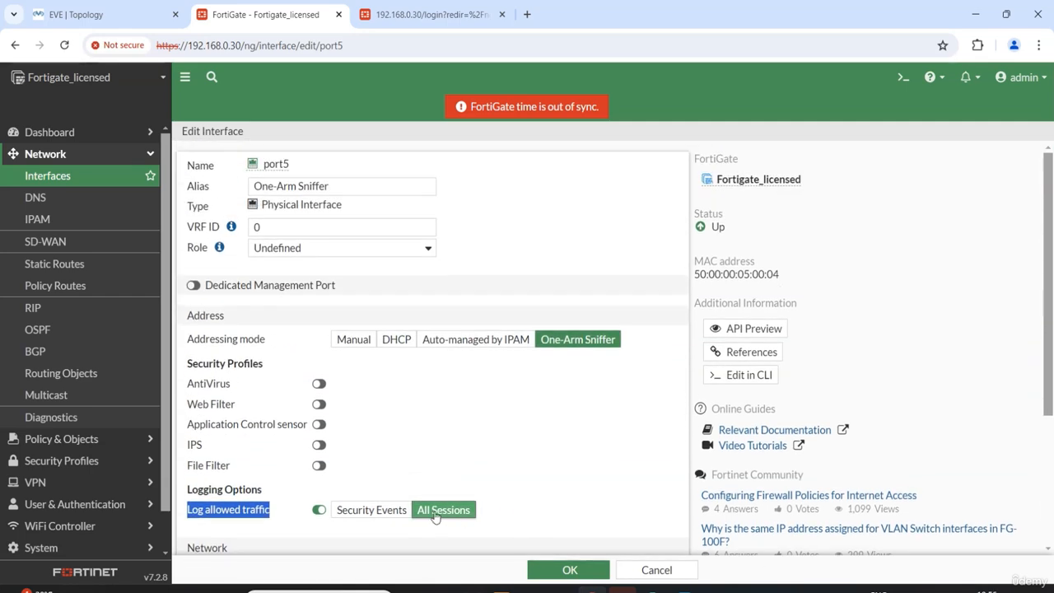
left_click(579, 570)
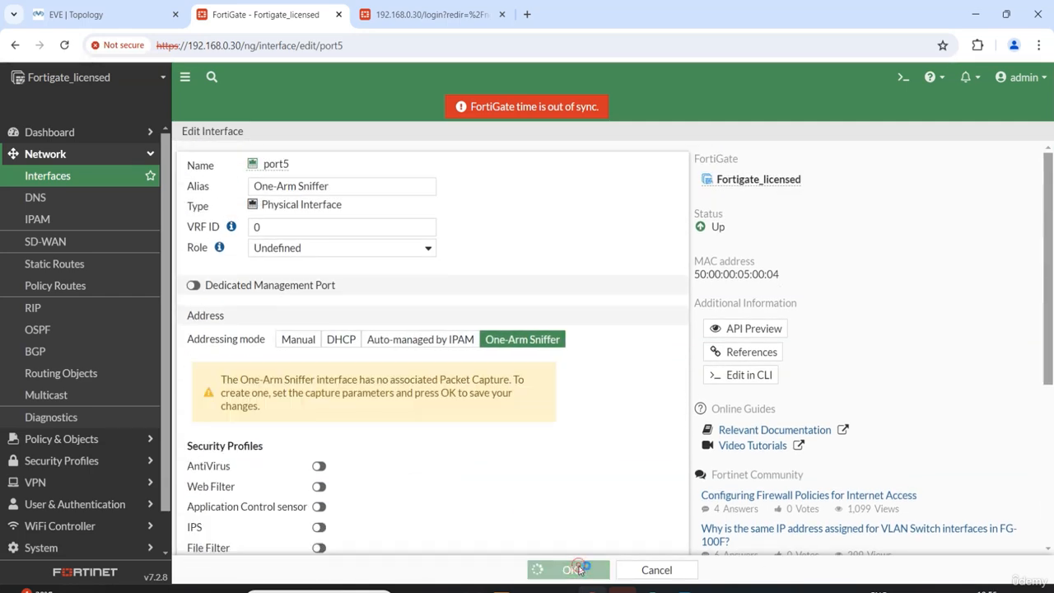
scroll(388, 459, "down", 3)
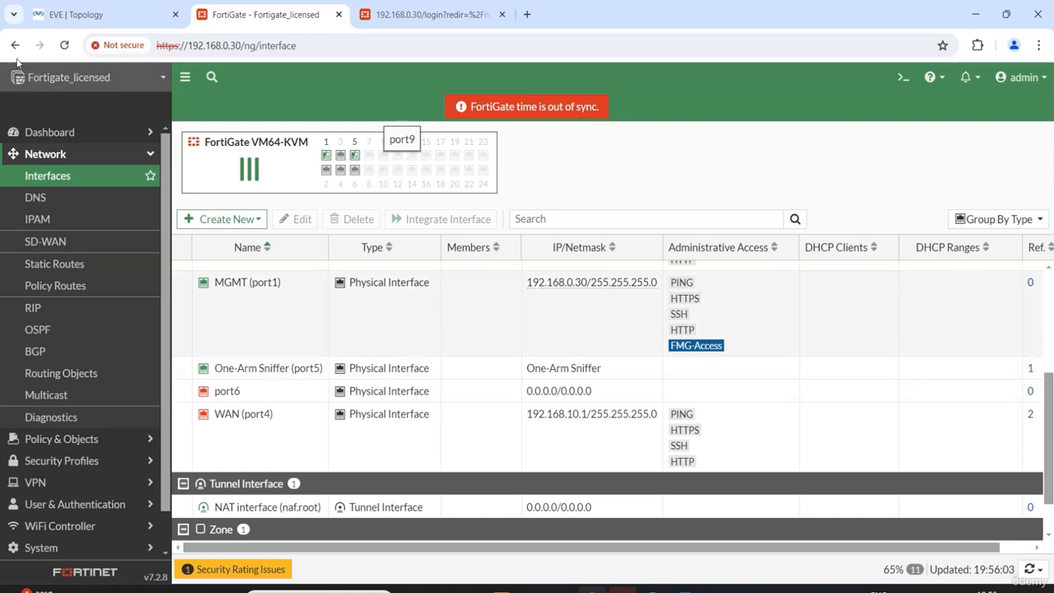
Switch to the EVE topology, start a continuous ping to 8.8.8.8 from Node6, and make its console window transparent
left_click(125, 15)
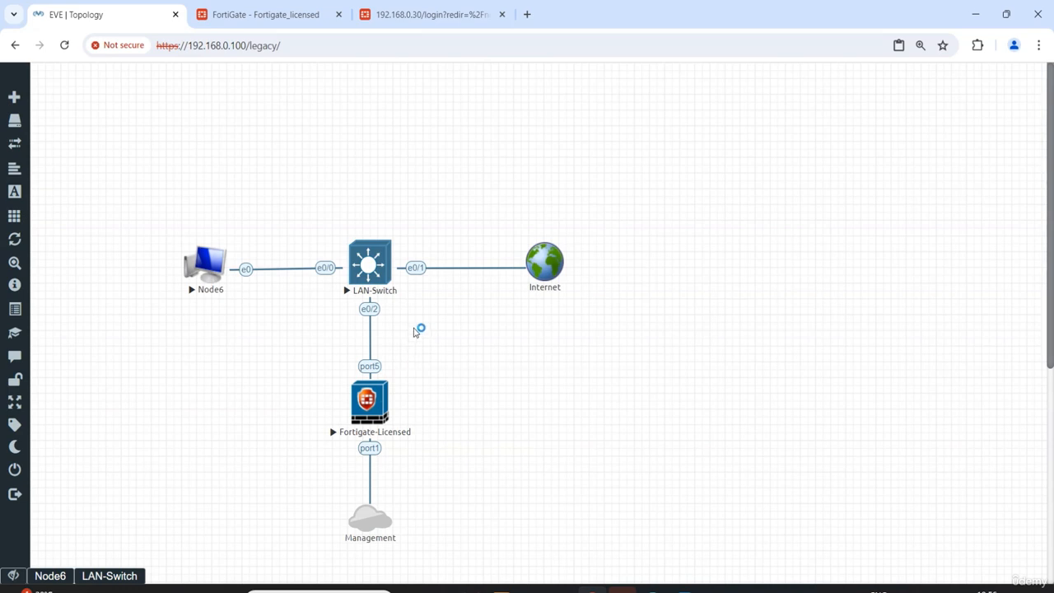
left_click(203, 273)
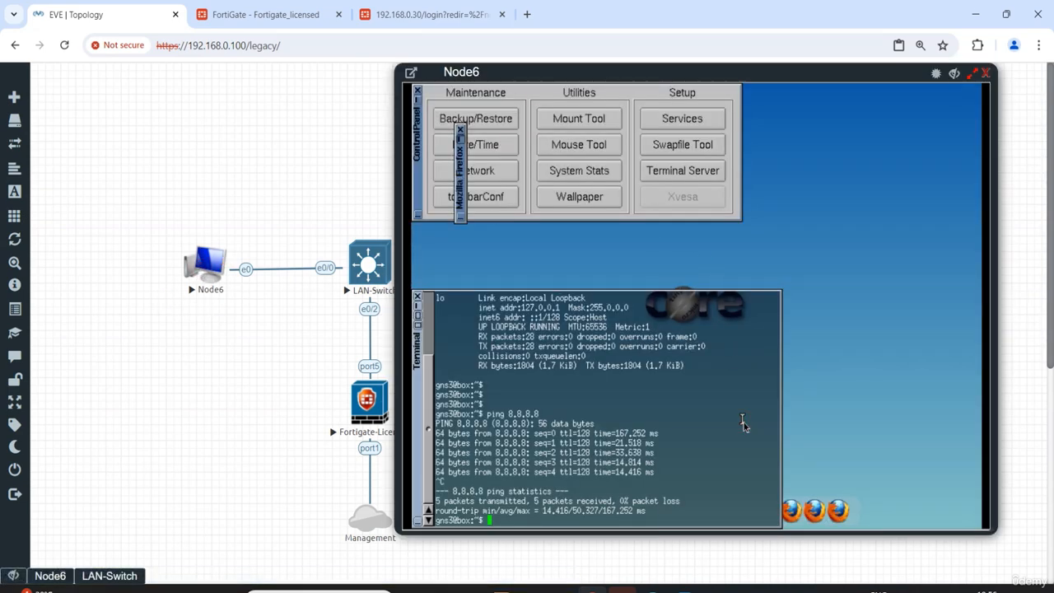
key("Return")
key("Return")
key("Return")
key("Return")
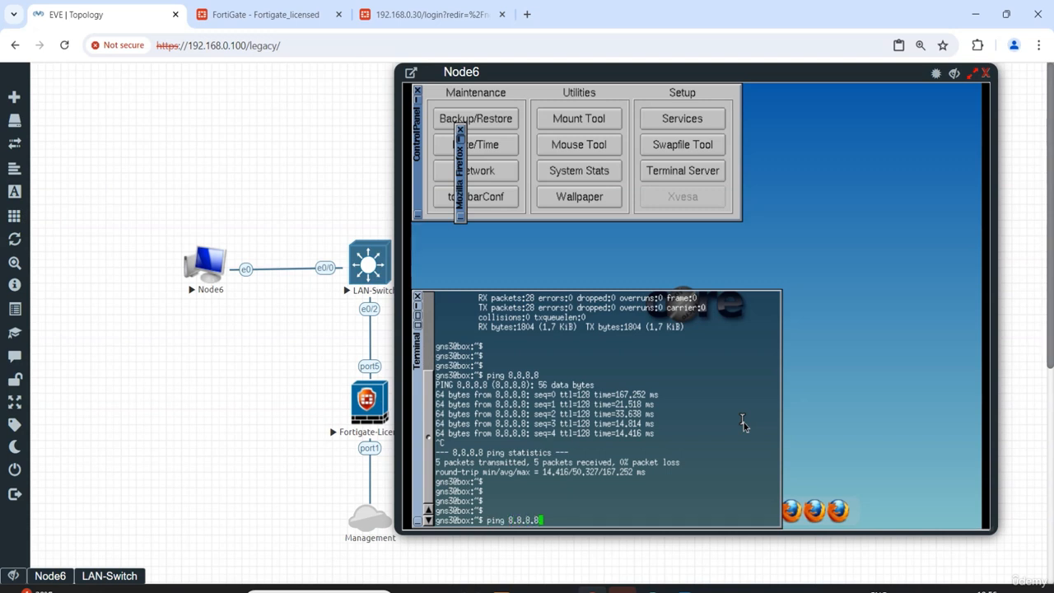
key("Return")
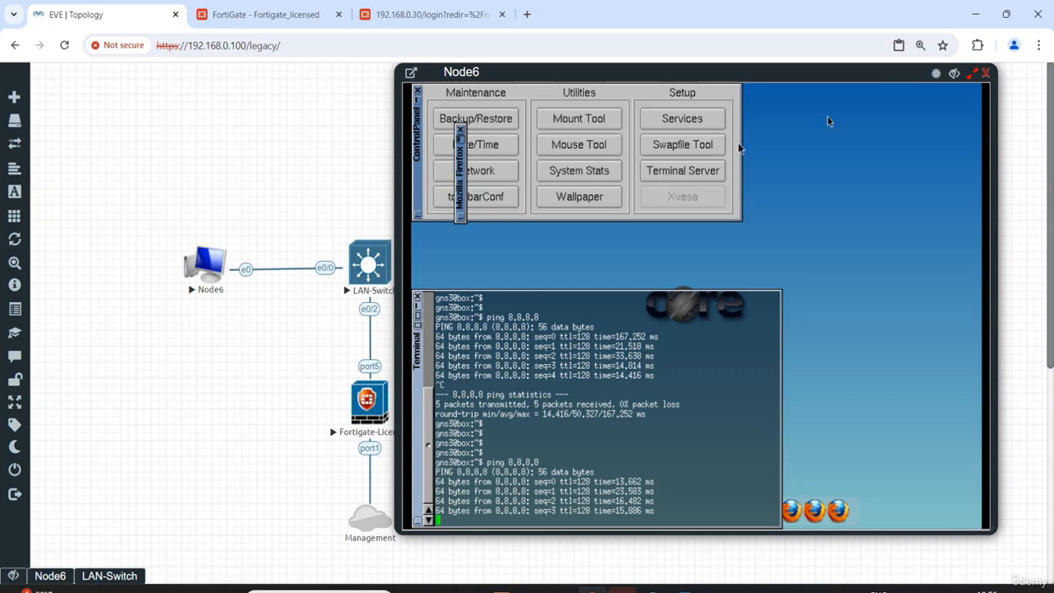
left_click(939, 75)
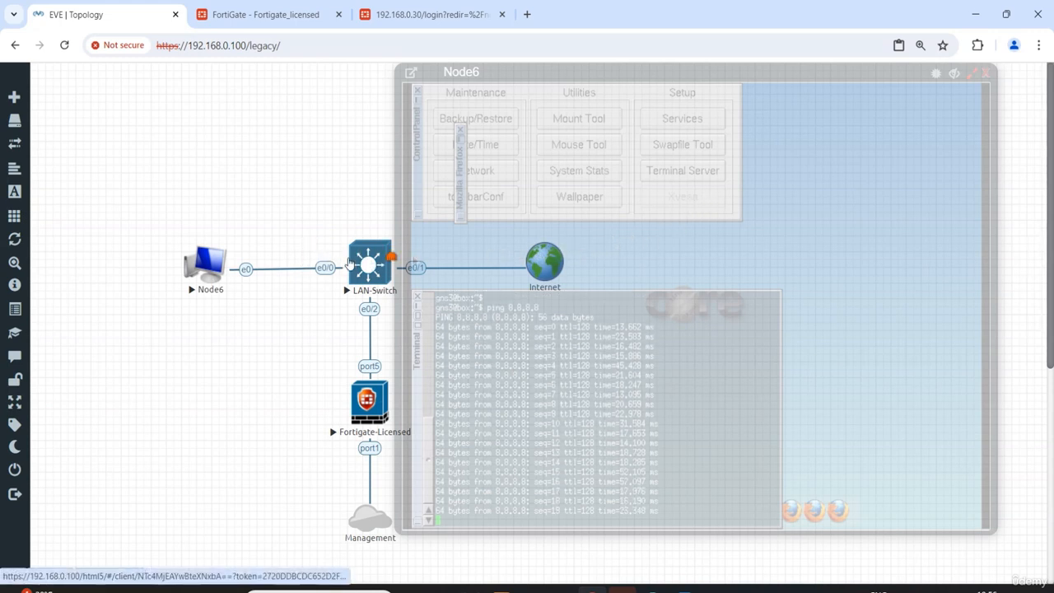
left_click(354, 273)
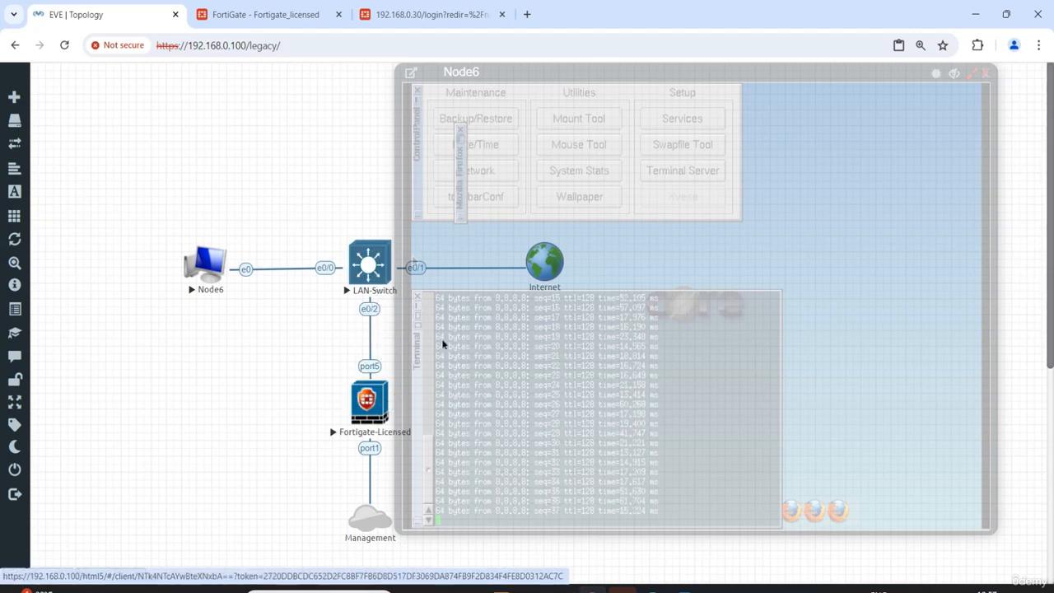
Switch to the FortiGate web interface and select One-Arm Sniffer (port5) as the interface for a diagnostics packet capture
left_click(268, 16)
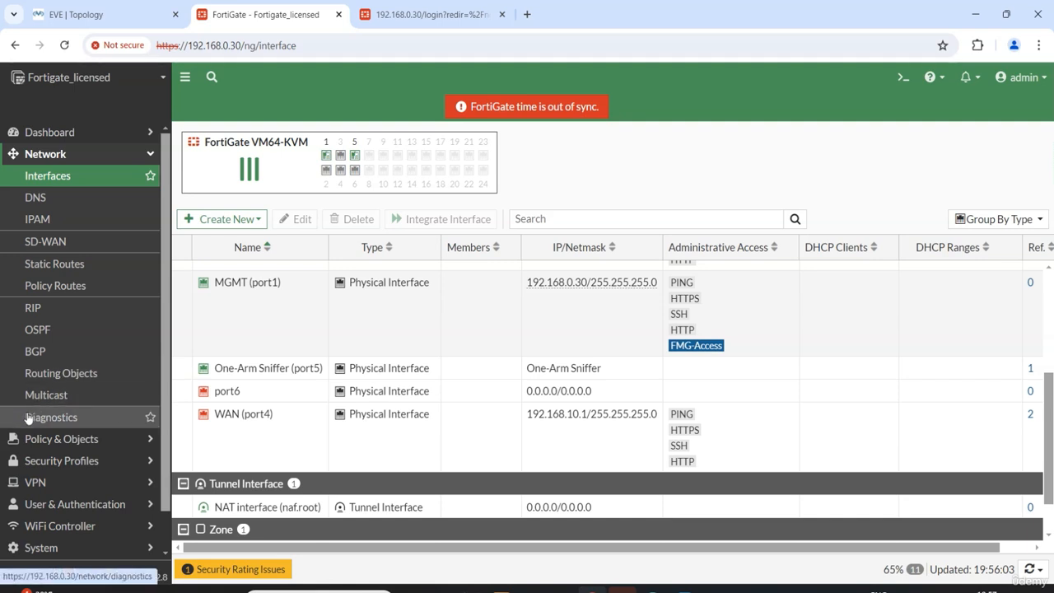
left_click(62, 420)
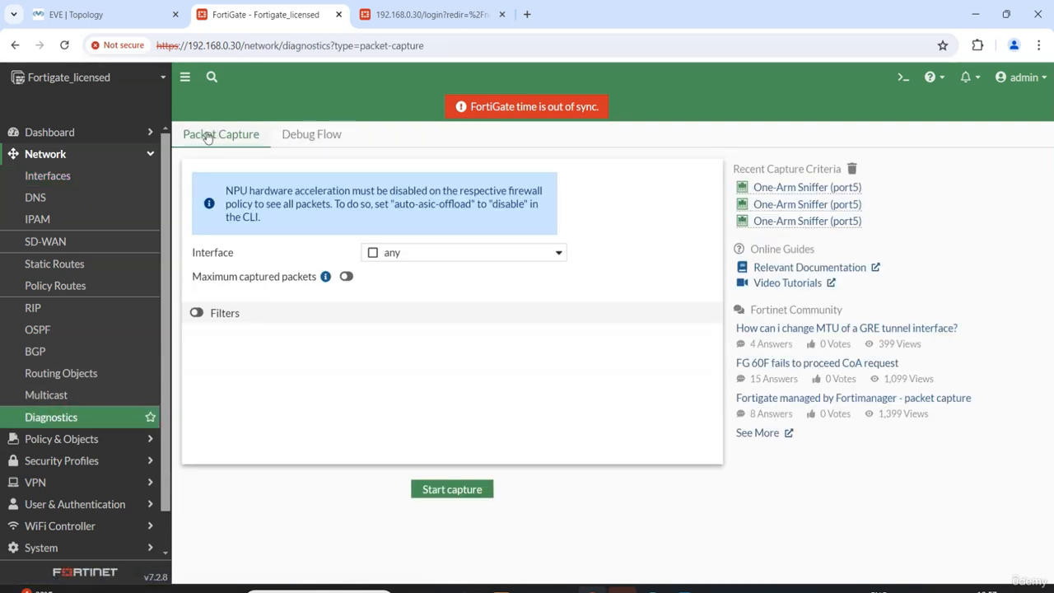
left_click(221, 135)
left_click(466, 256)
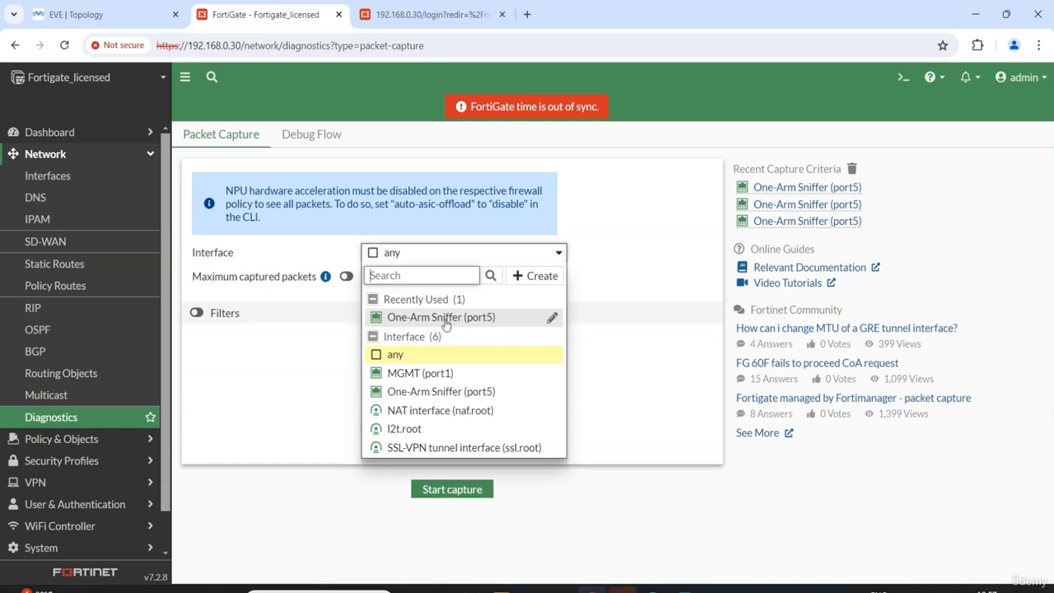
mouse_move(465, 323)
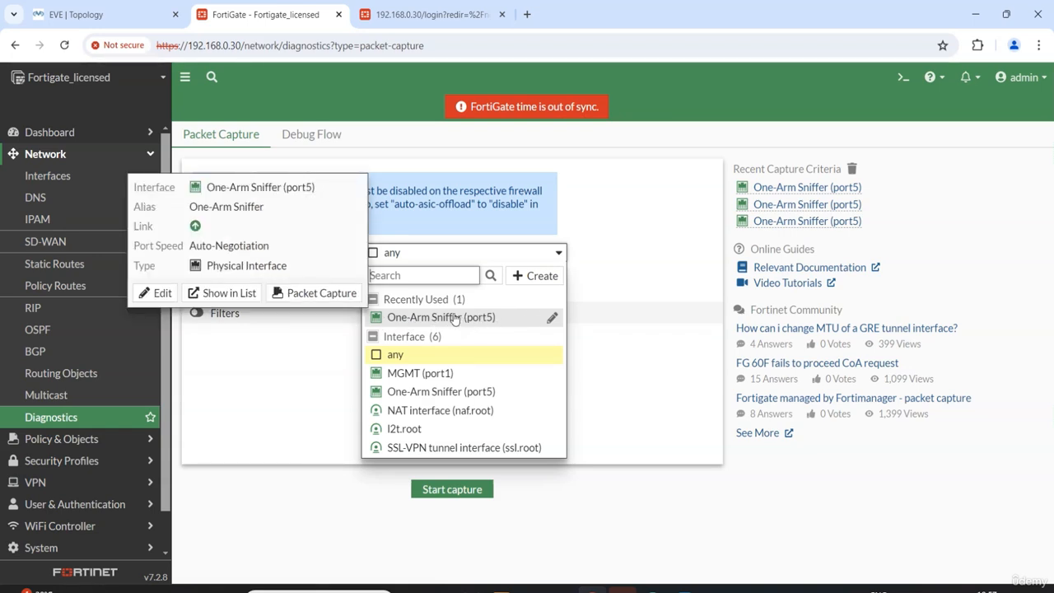
left_click(442, 321)
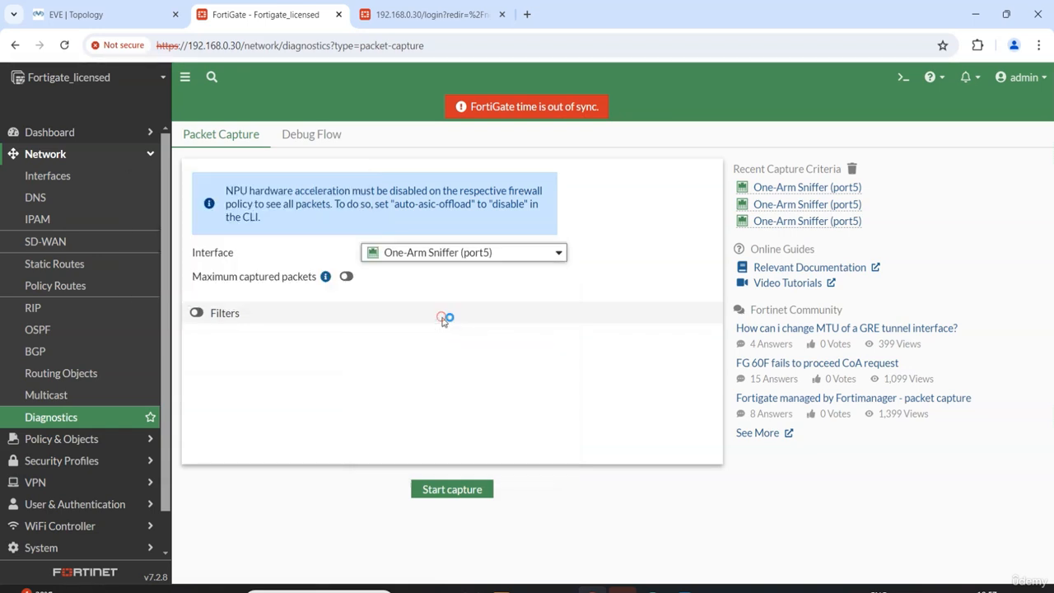
mouse_move(423, 266)
Turn the maximum captured packets limit on and back off, and enable the filters for the packet capture
left_click(346, 278)
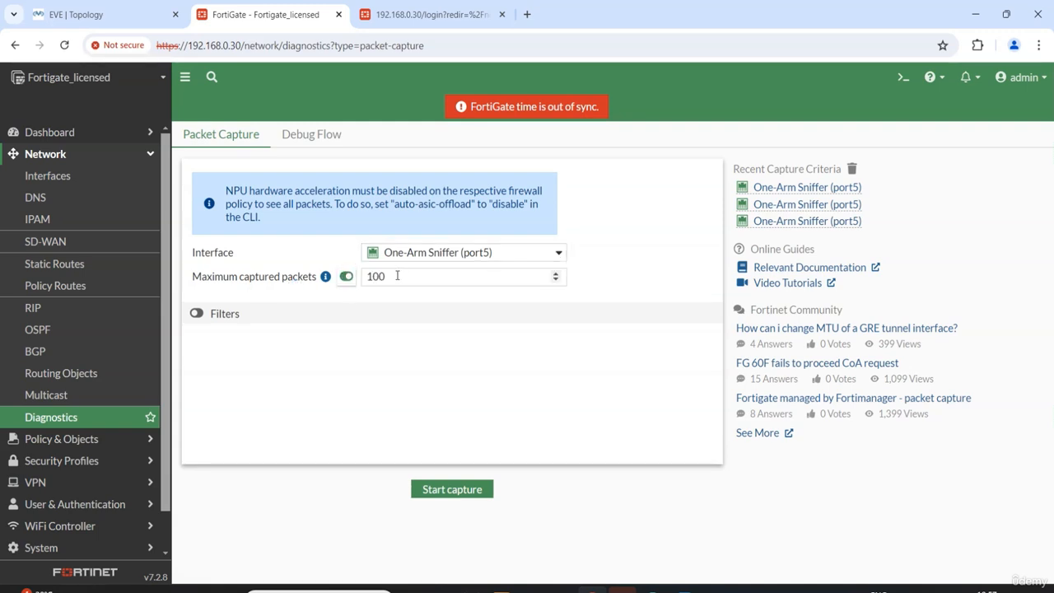
left_click(346, 277)
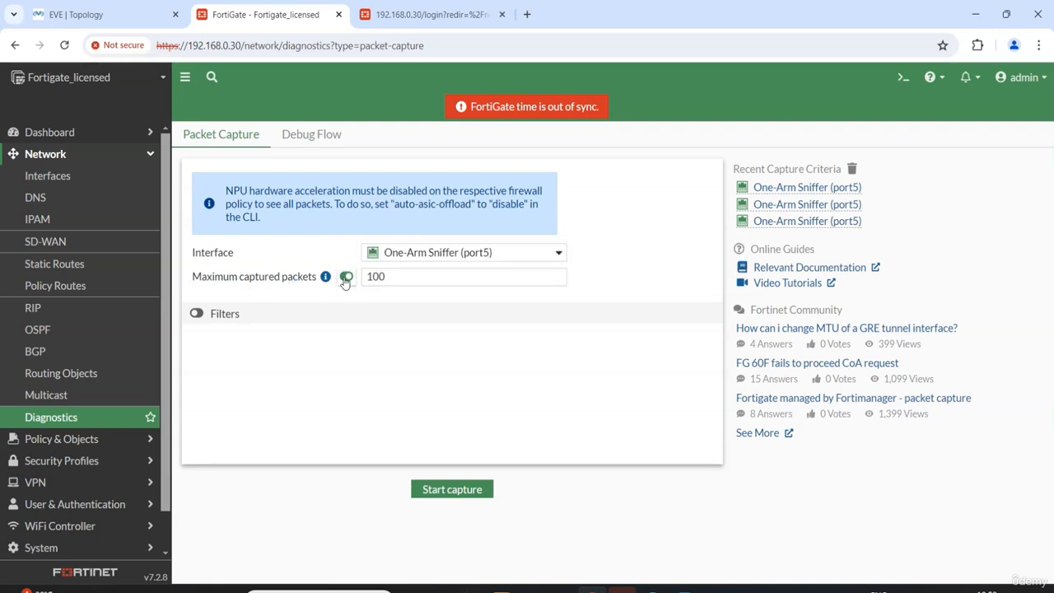
left_click(197, 313)
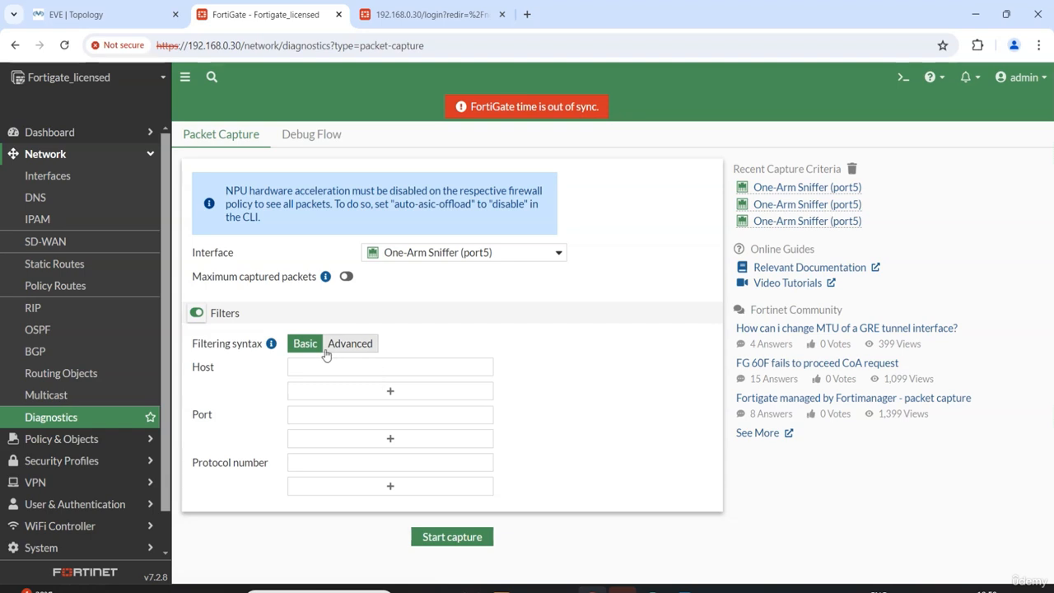
Disable the packet capture filters and start the capture on One-Arm Sniffer (port5)
left_click(196, 314)
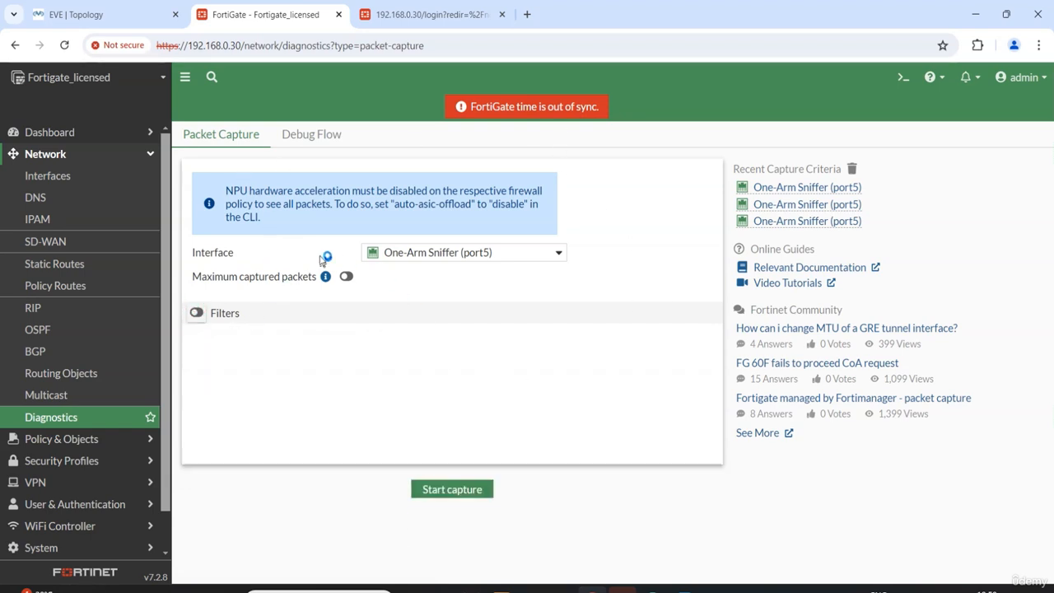
mouse_move(454, 257)
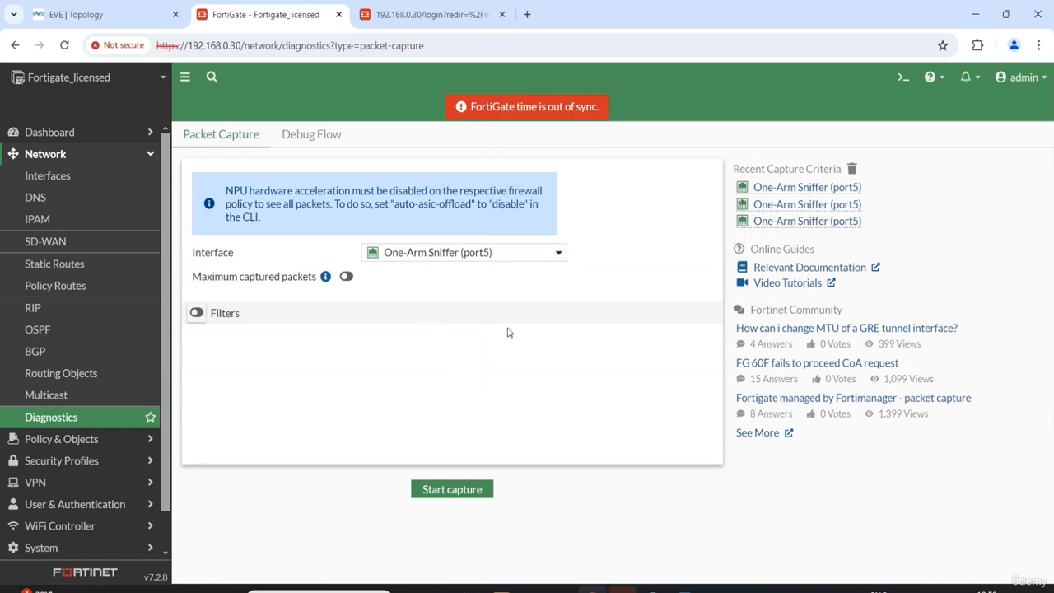
left_click(453, 489)
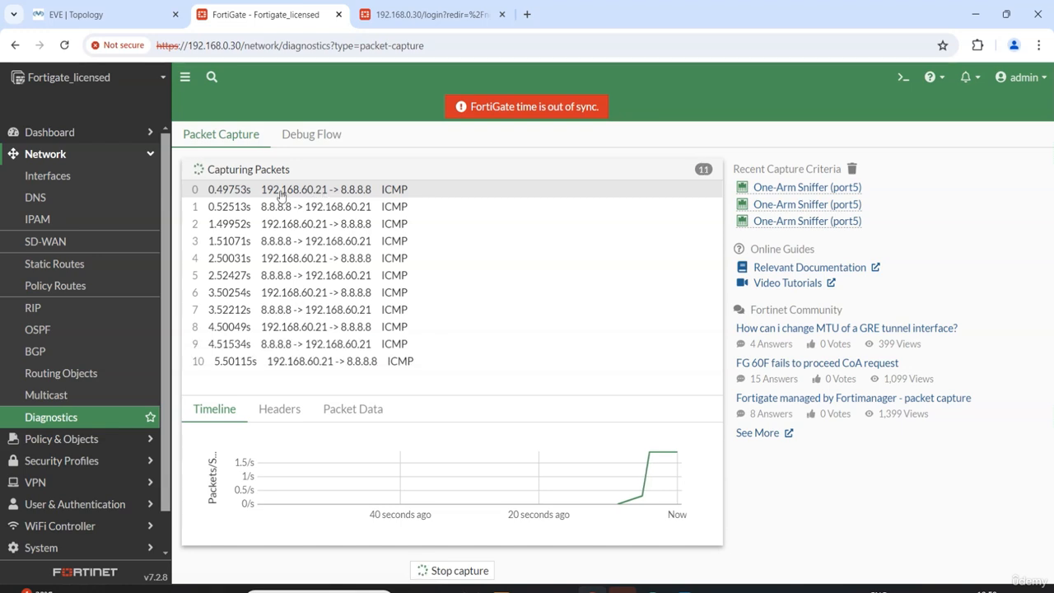
Switch to the EVE topology and make Node6's console window opaque
left_click(76, 15)
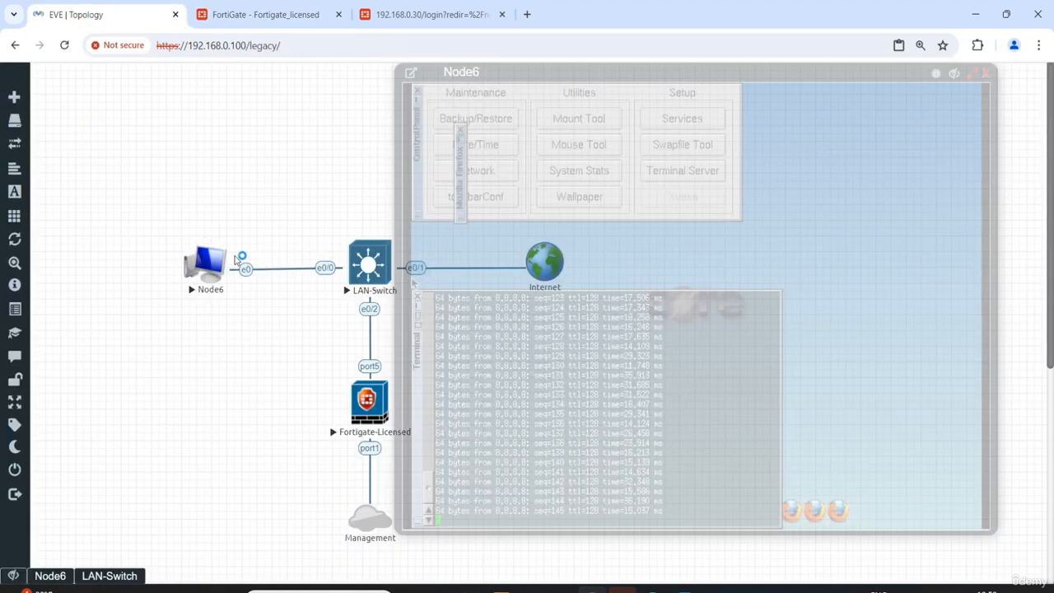
left_click(936, 73)
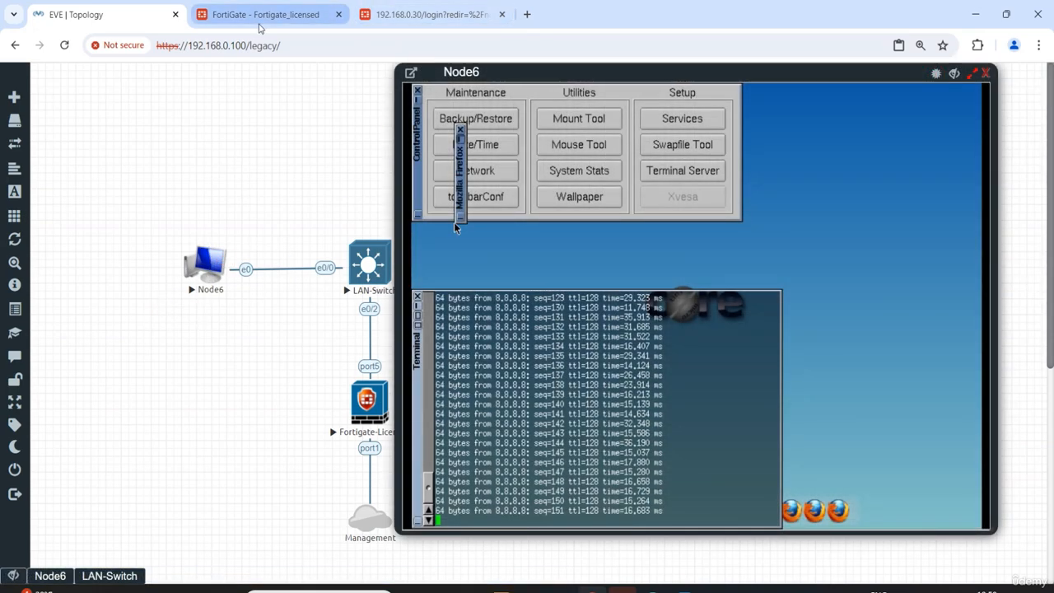
Switch to the FortiGate web interface and examine a captured ICMP packet's headers and packet data, and the capture timeline
left_click(258, 20)
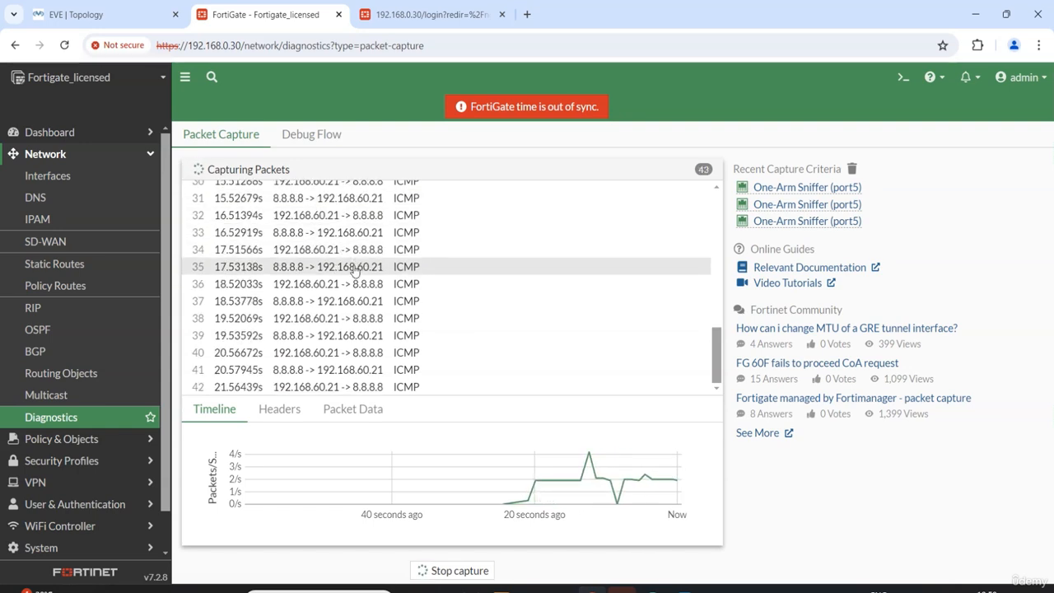
left_click(279, 408)
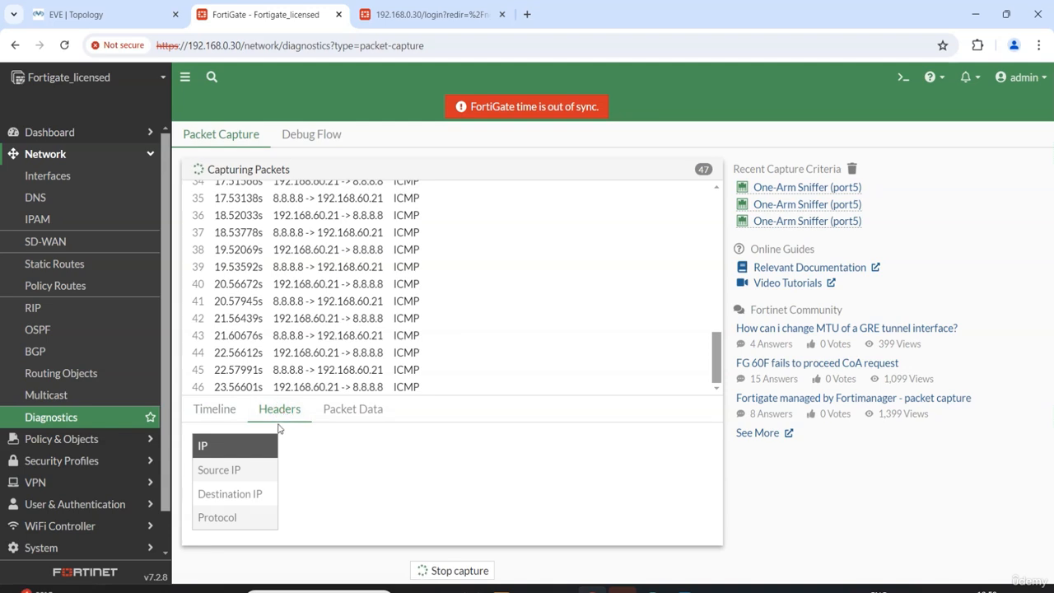
left_click(307, 335)
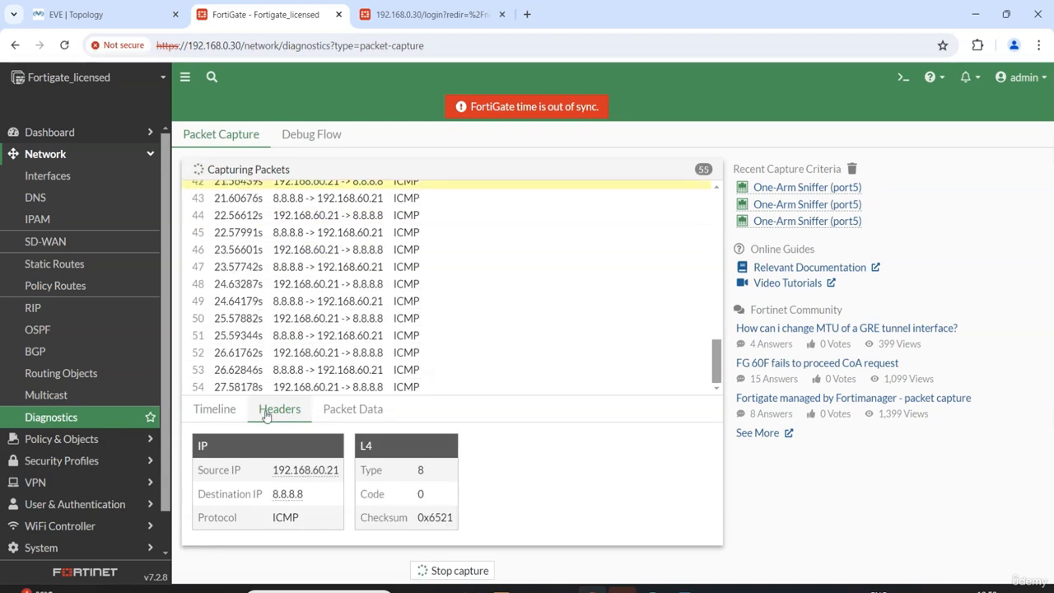
left_click(340, 411)
left_click(229, 407)
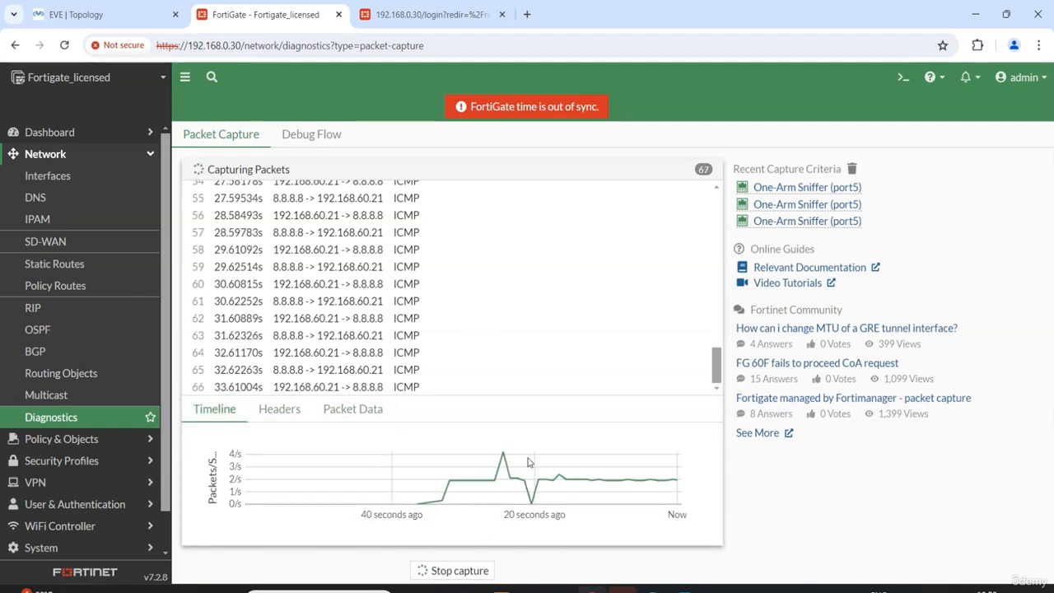
Switch to the EVE topology, stop the running ping on Node6, and open Firefox there
left_click(137, 17)
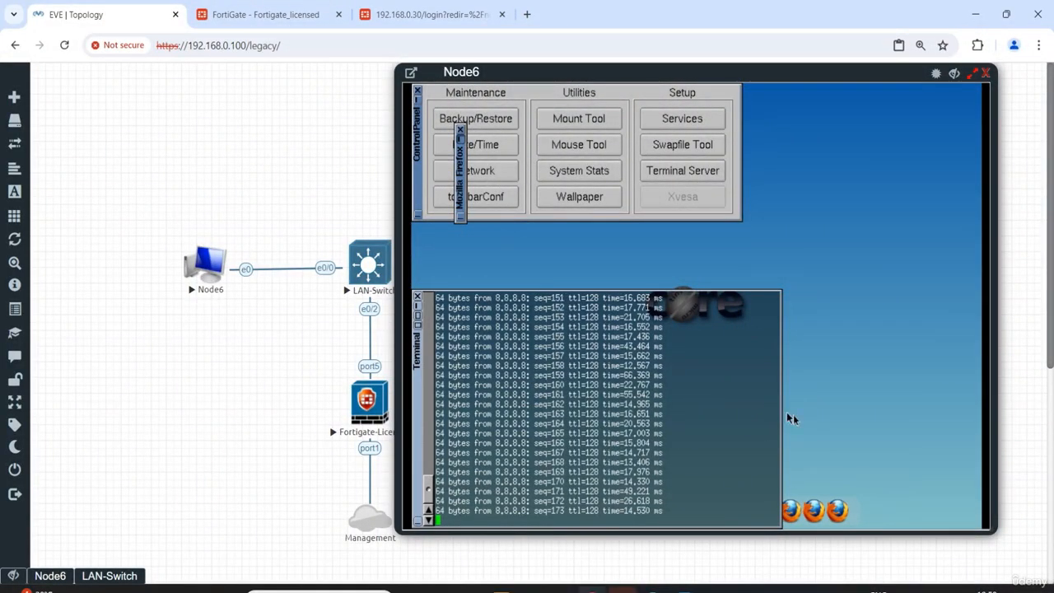
key("ctrl+c")
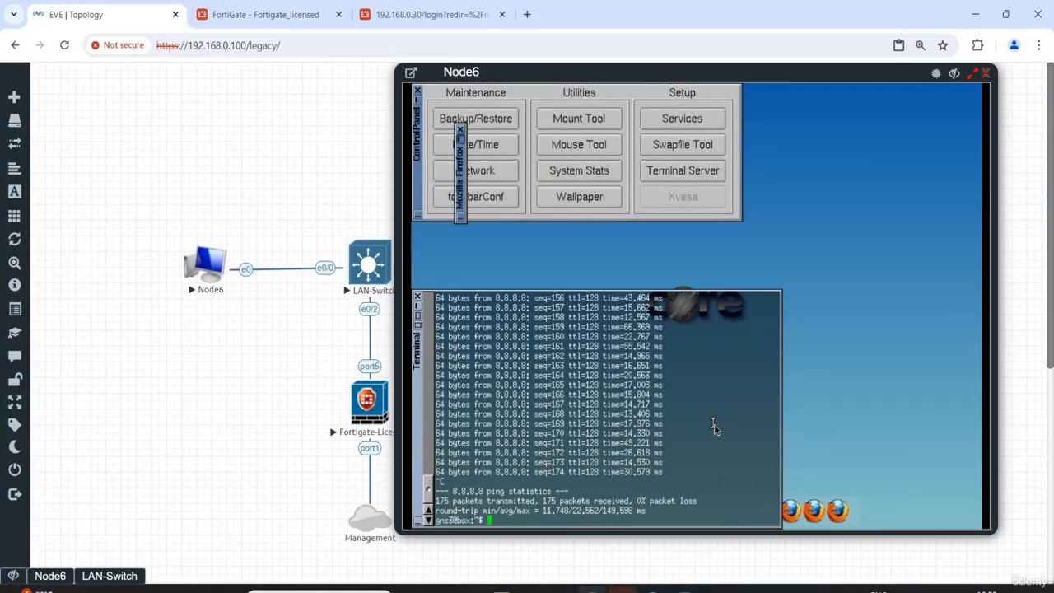
right_click(852, 379)
left_click(840, 510)
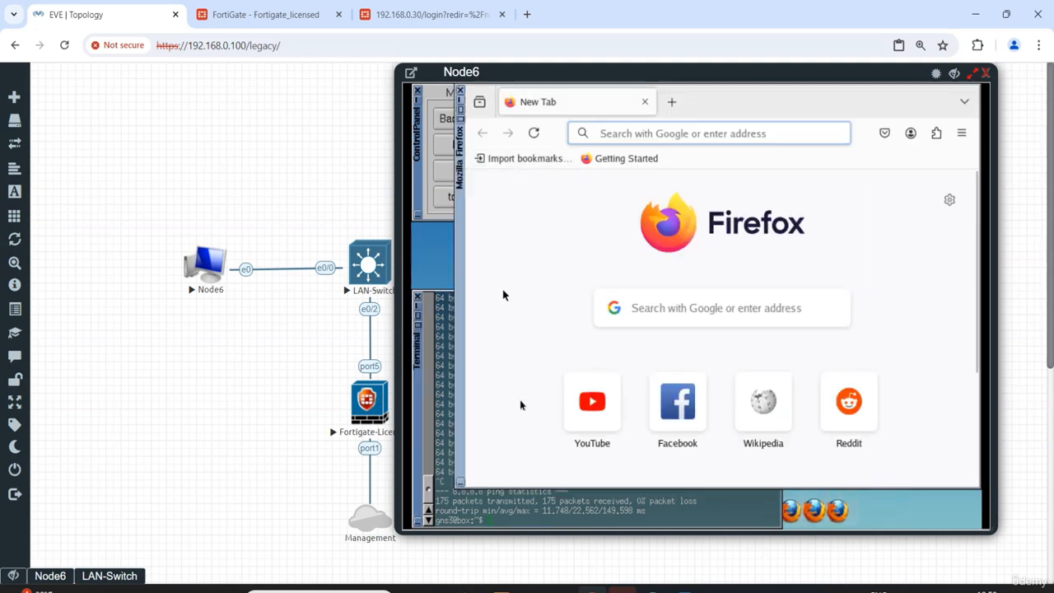
Load YouTube, Facebook and Wikipedia in three separate tabs of Node6's Firefox
left_click(610, 410)
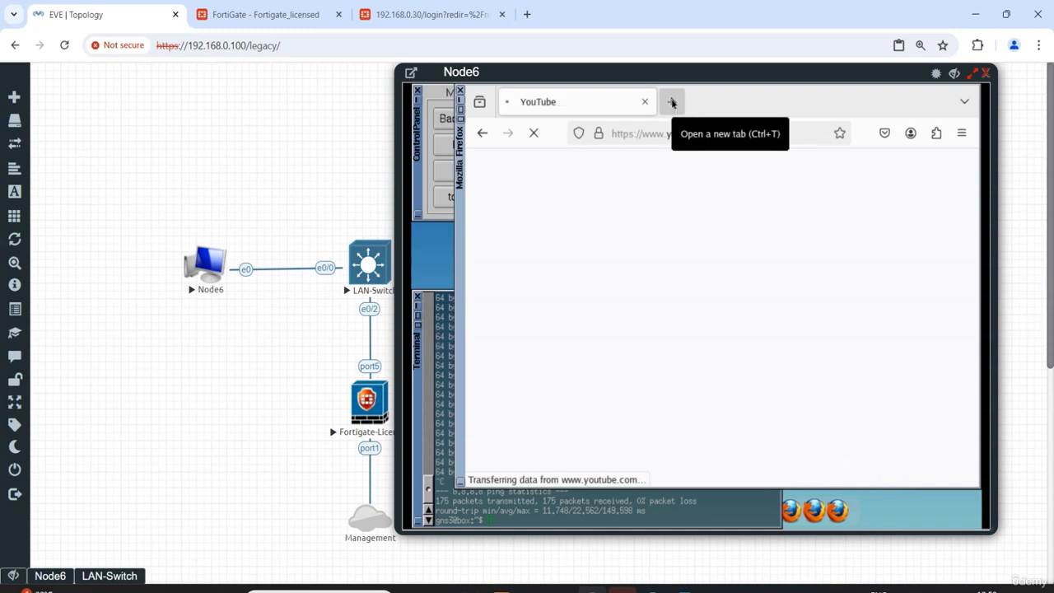
left_click(672, 102)
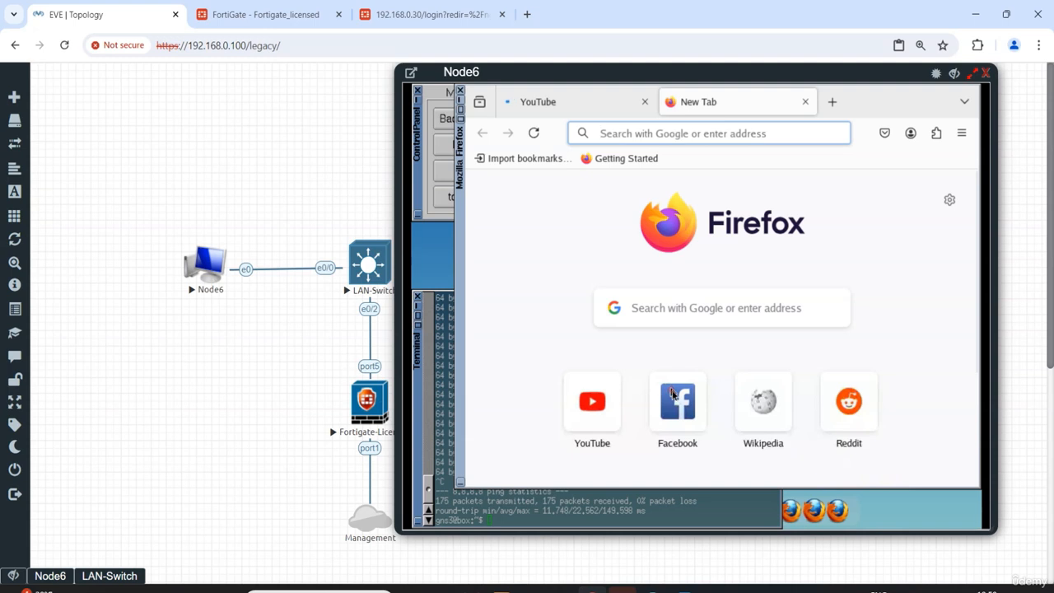
left_click(673, 395)
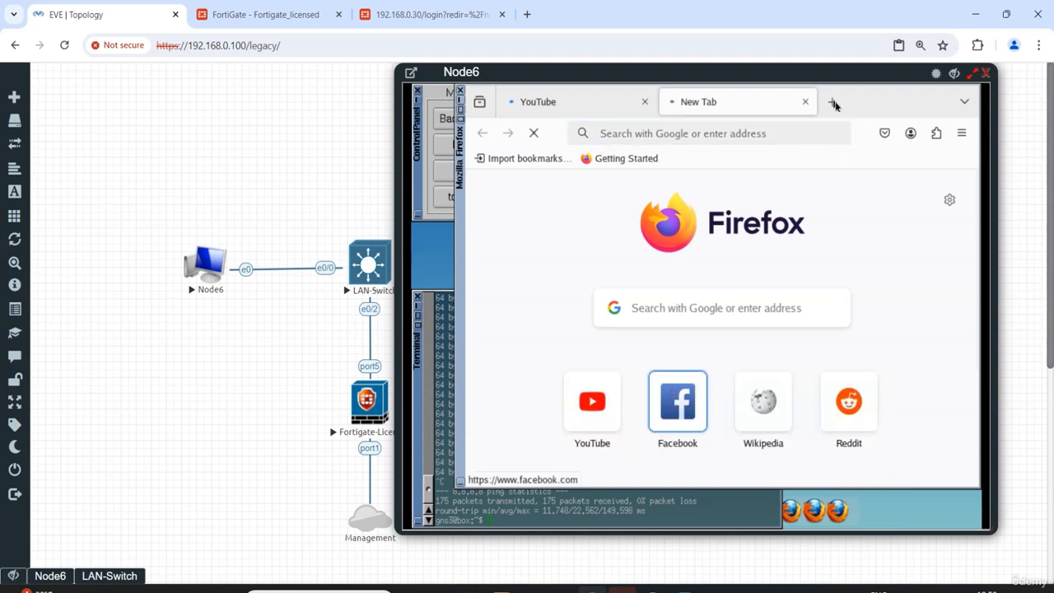
key("ctrl+t")
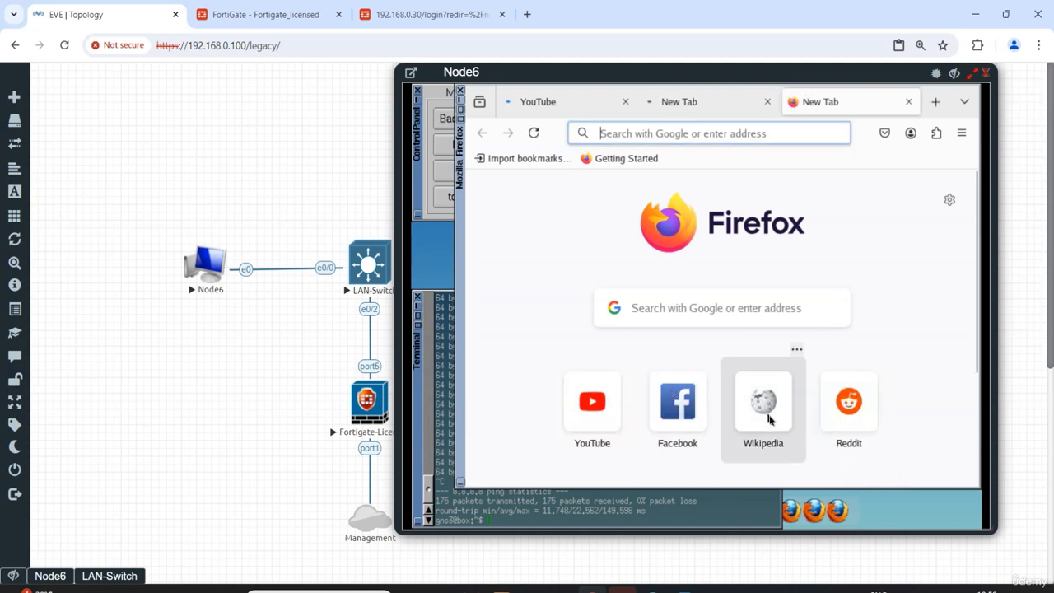
left_click(766, 408)
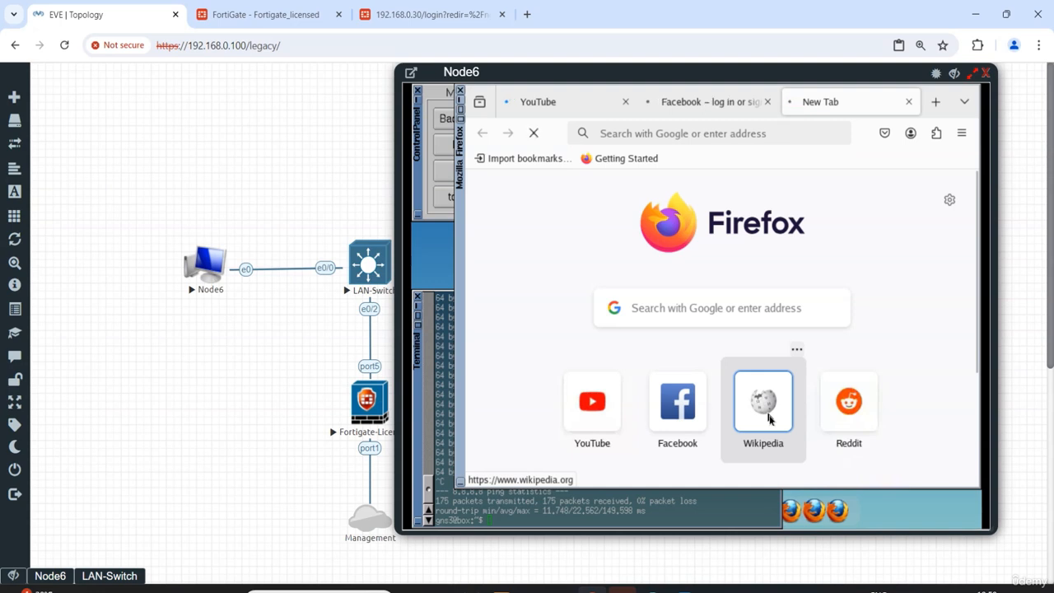
Check in each Firefox tab whether the YouTube, Facebook and Wikipedia pages load
left_click(706, 101)
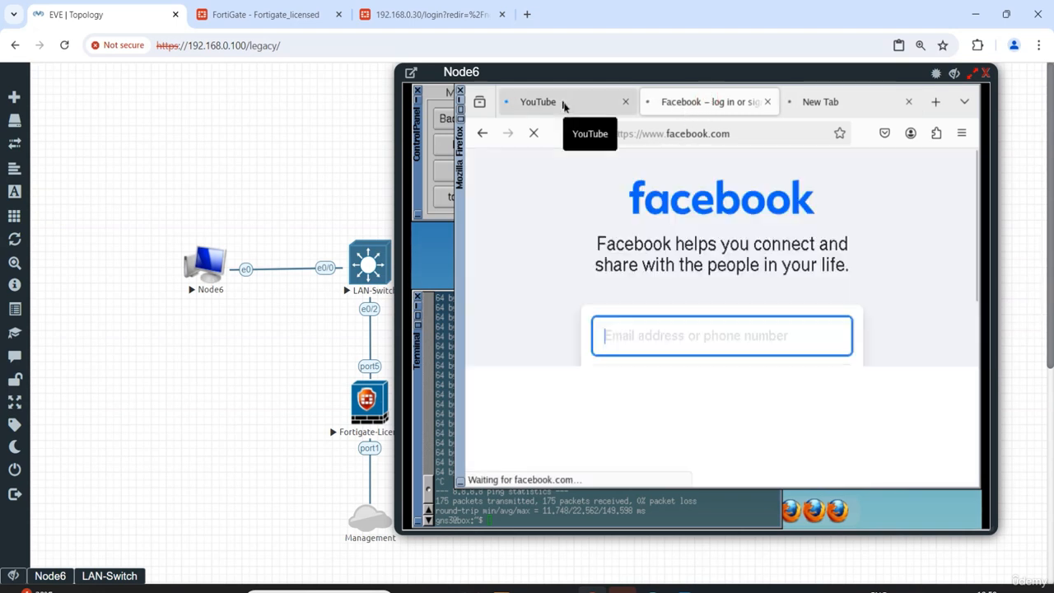
key("ctrl+shift+Tab")
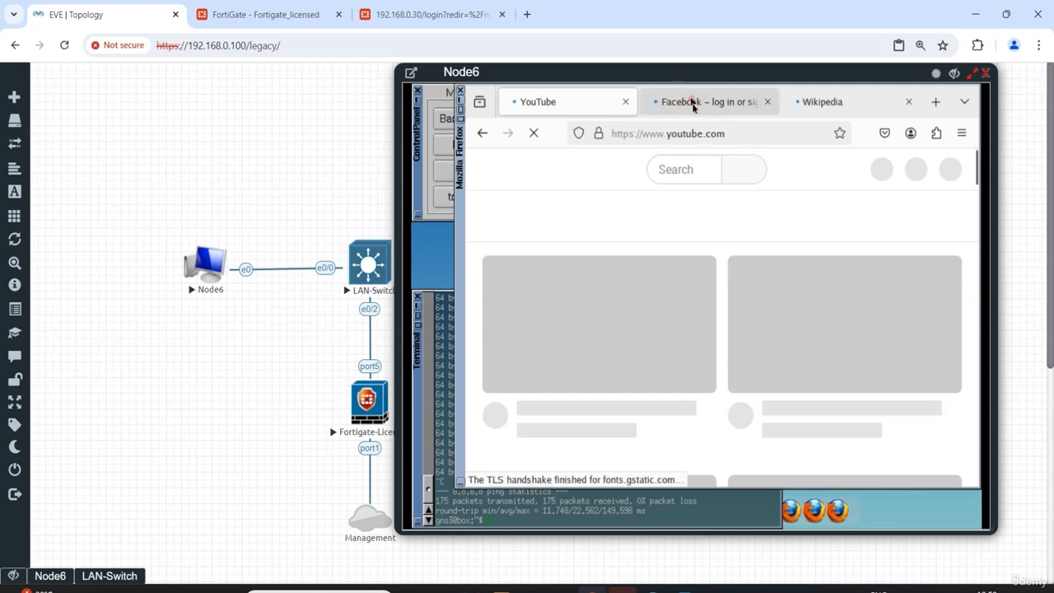
left_click(693, 103)
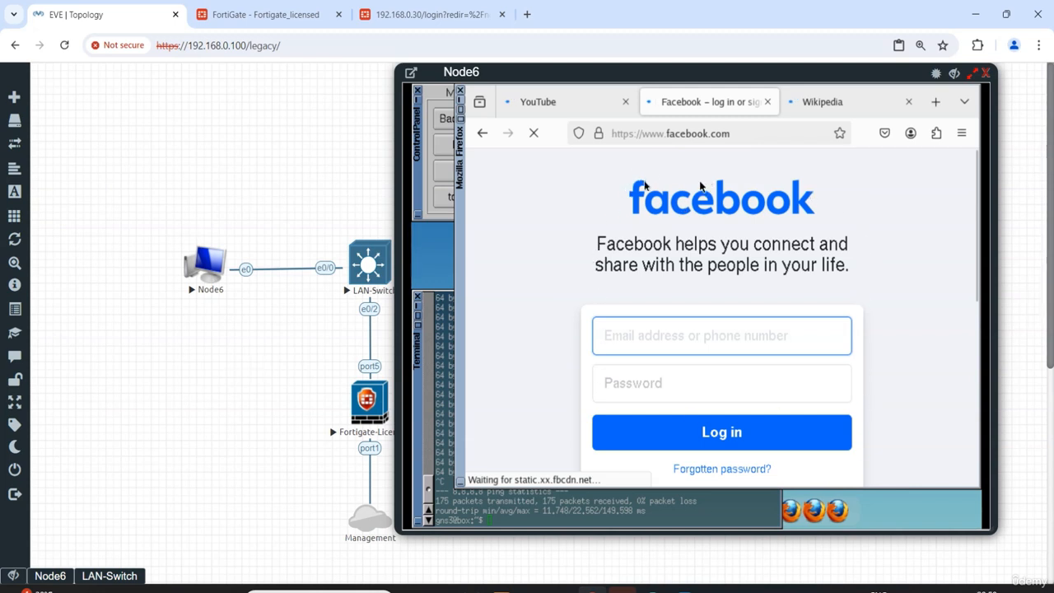
left_click(836, 107)
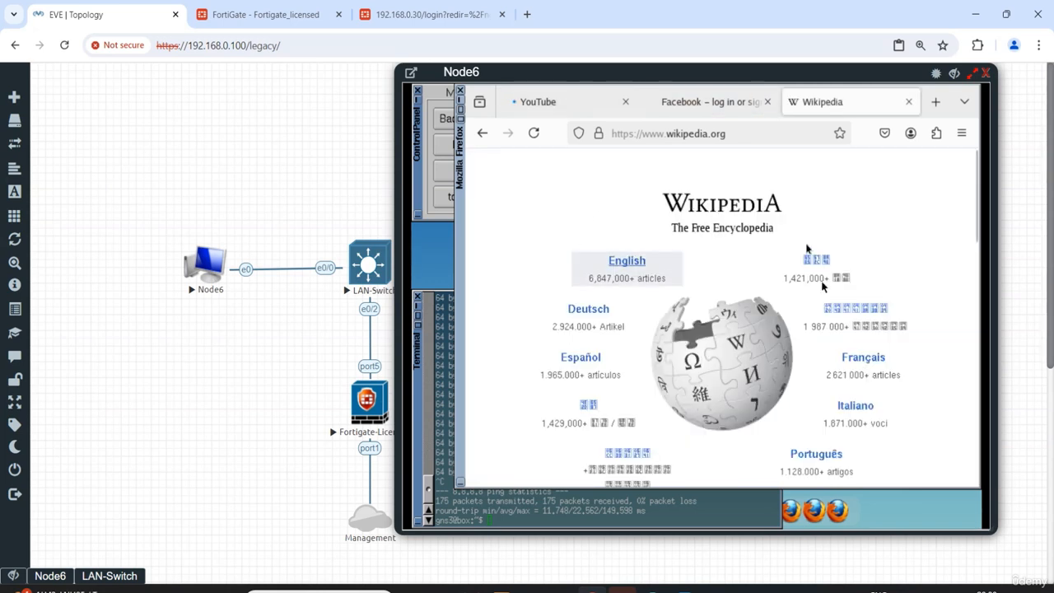
left_click(556, 106)
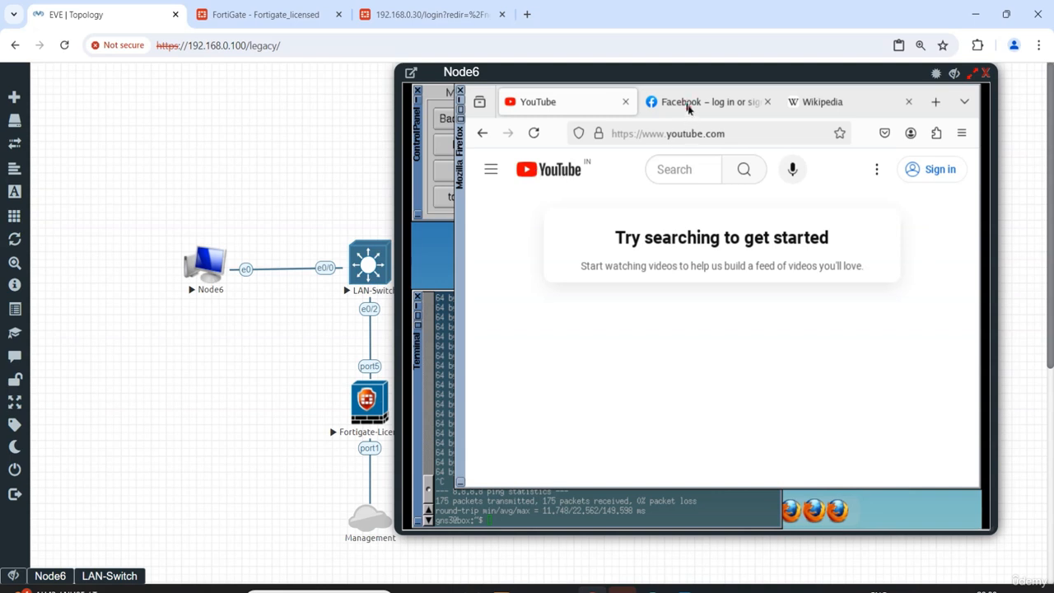
left_click(689, 104)
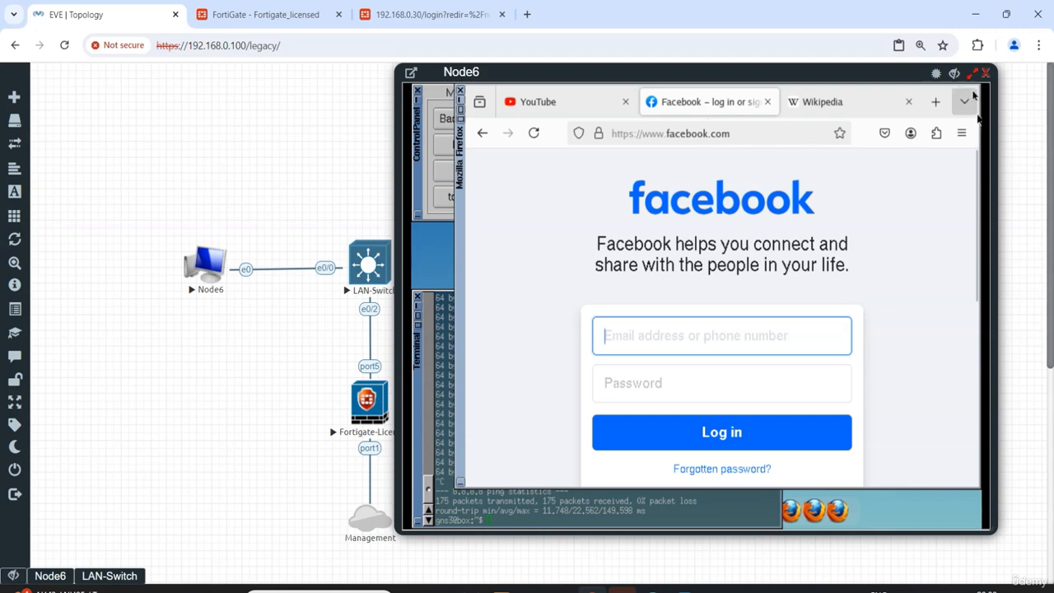
Switch to the FortiGate web interface, stop the running packet capture, and show its timeline
left_click(272, 14)
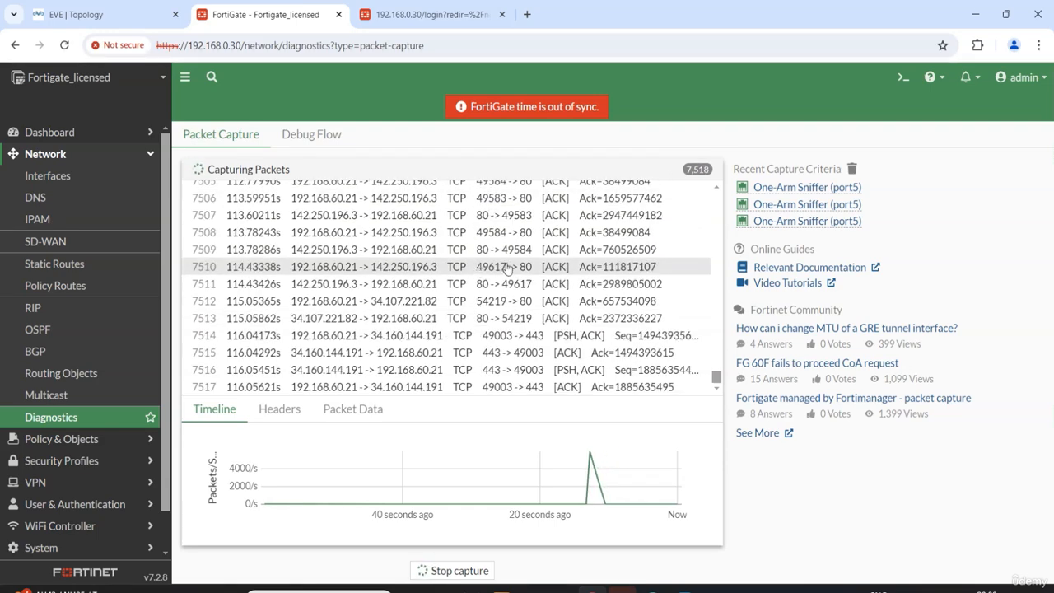
left_click(459, 571)
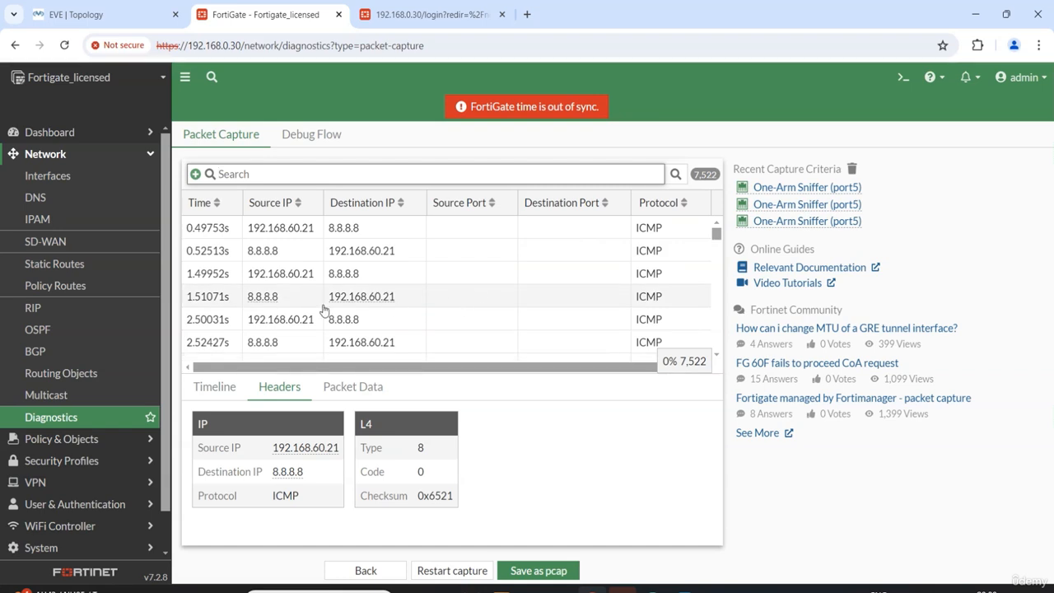
left_click(221, 389)
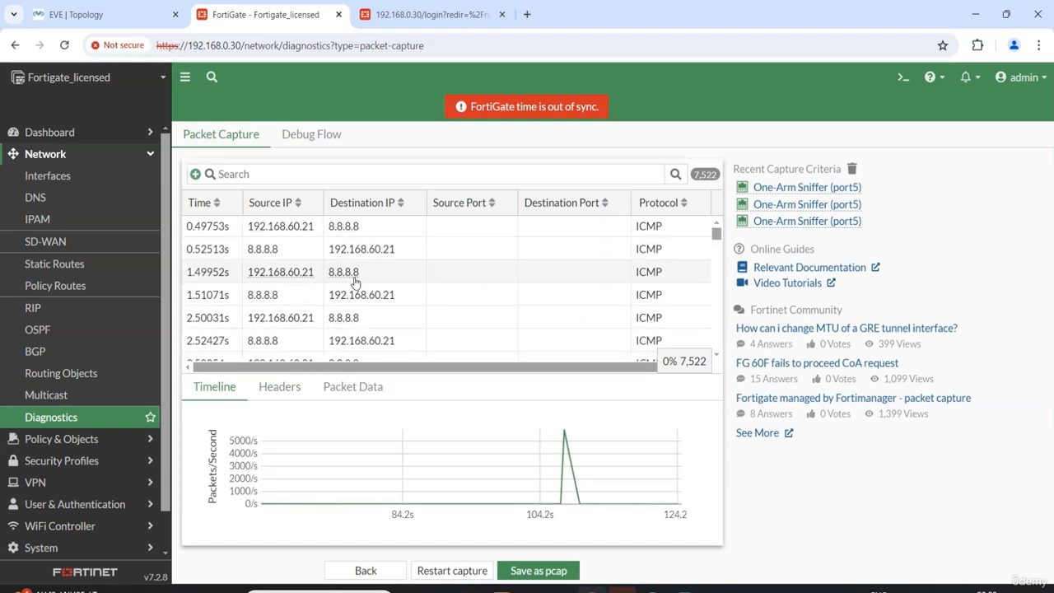
Look through the captured packet list, comparing source and destination IPs, ports and protocols
scroll(356, 280, "down", 3)
scroll(355, 282, "up", 3)
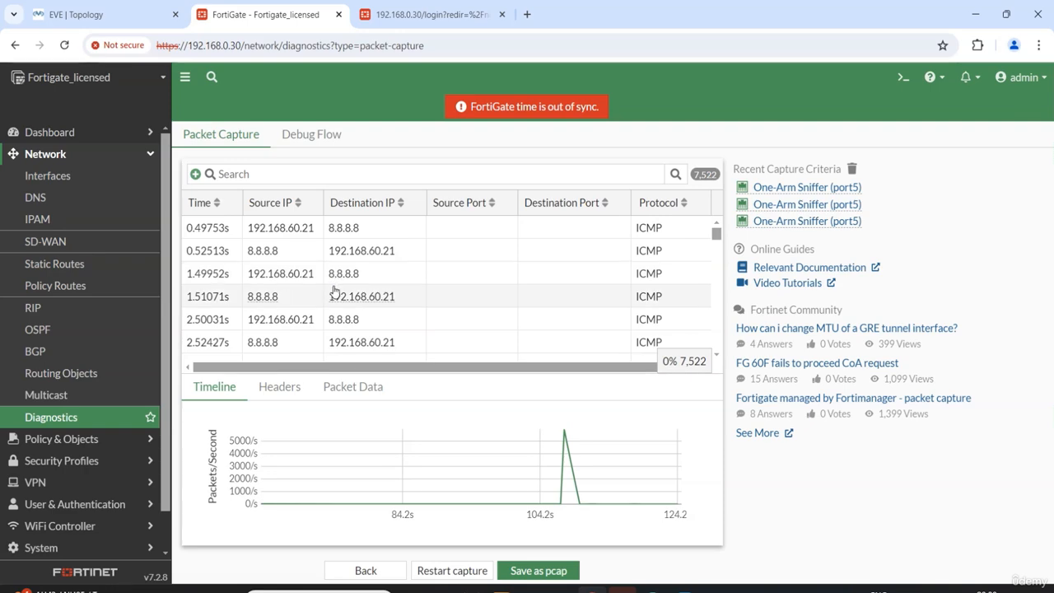
scroll(335, 293, "down", 3)
scroll(334, 292, "down", 12)
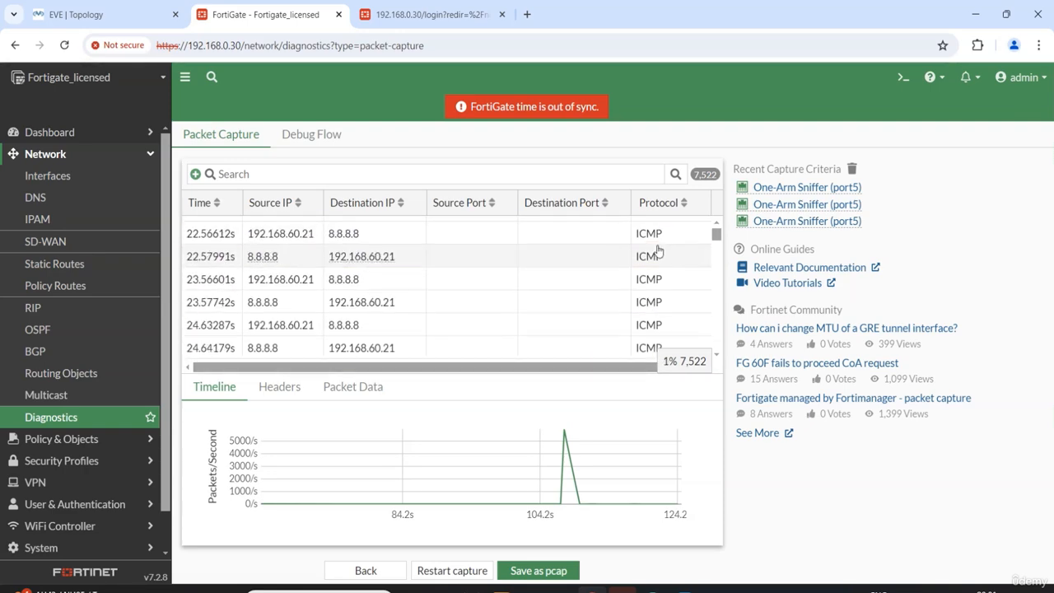
scroll(659, 231, "up", 9)
scroll(329, 268, "up", 5)
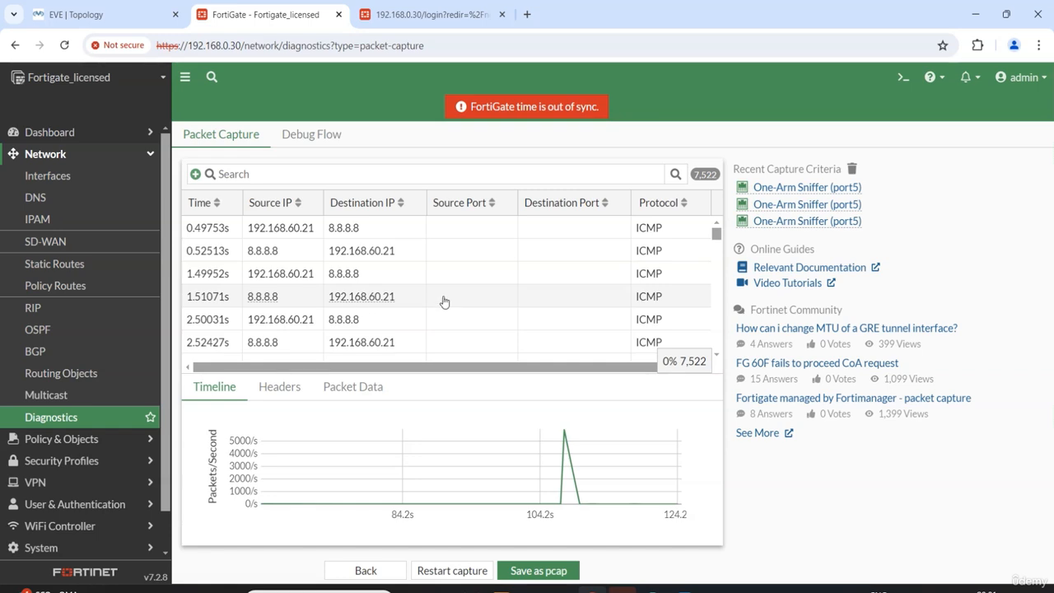
scroll(393, 304, "down", 15)
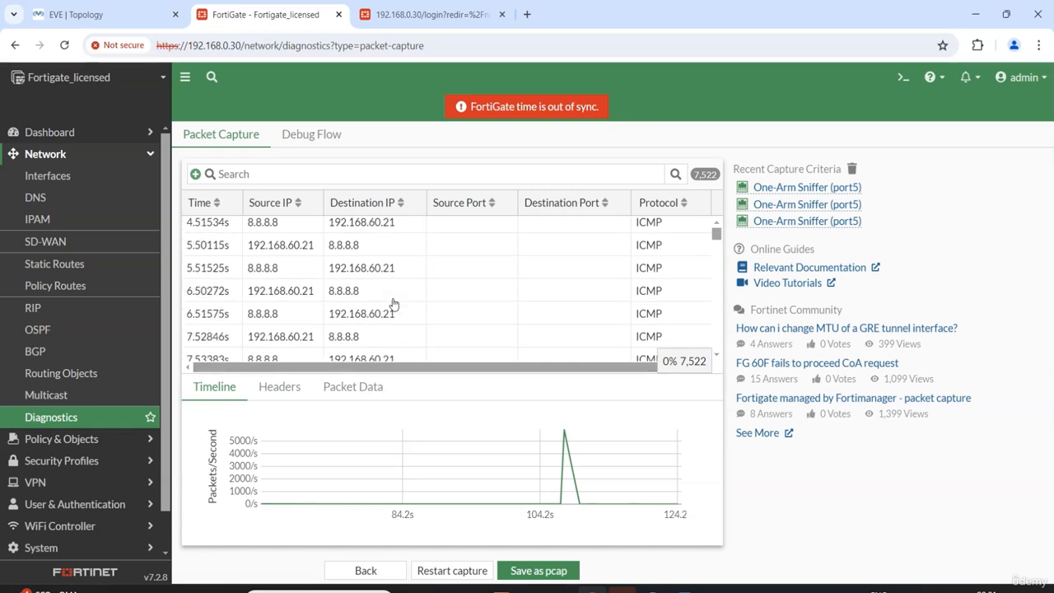
scroll(393, 304, "down", 10)
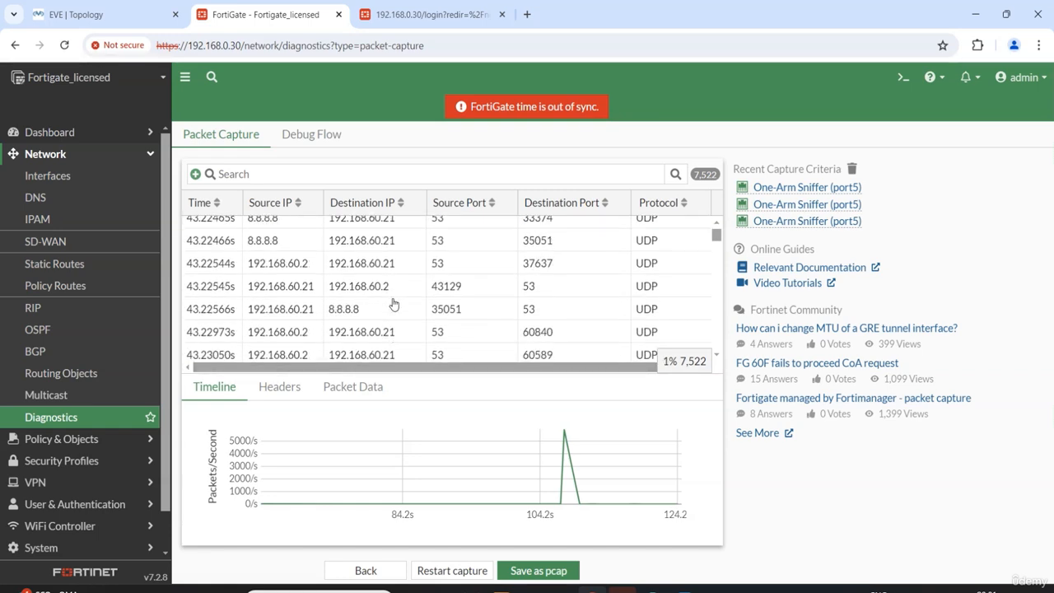
scroll(393, 304, "down", 6)
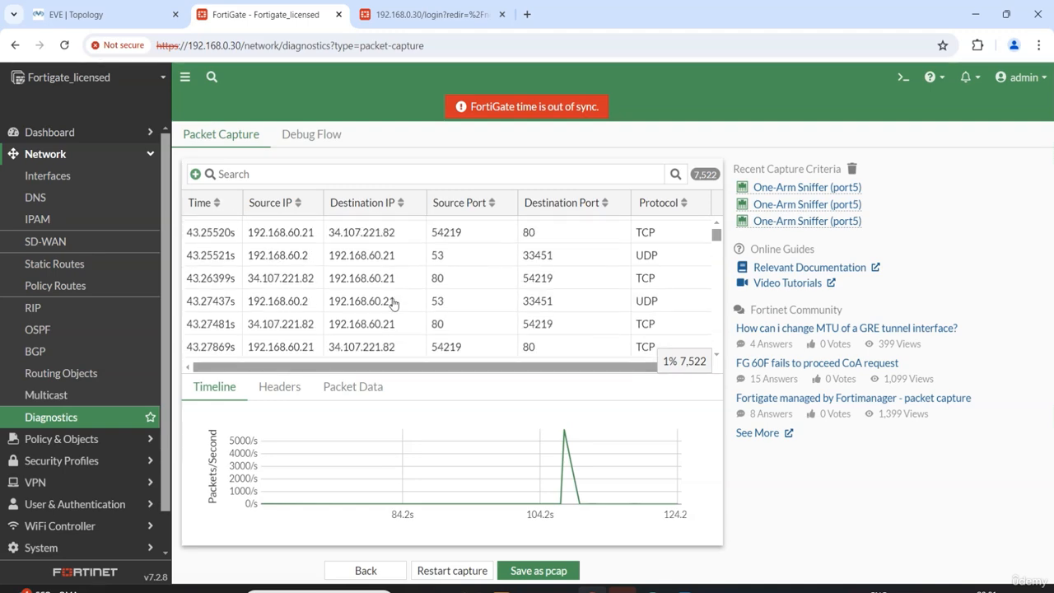
Show the headers of a captured TCP packet from 34.107.221.82 and review the packets listed after it
left_click(344, 245)
scroll(455, 280, "down", 5)
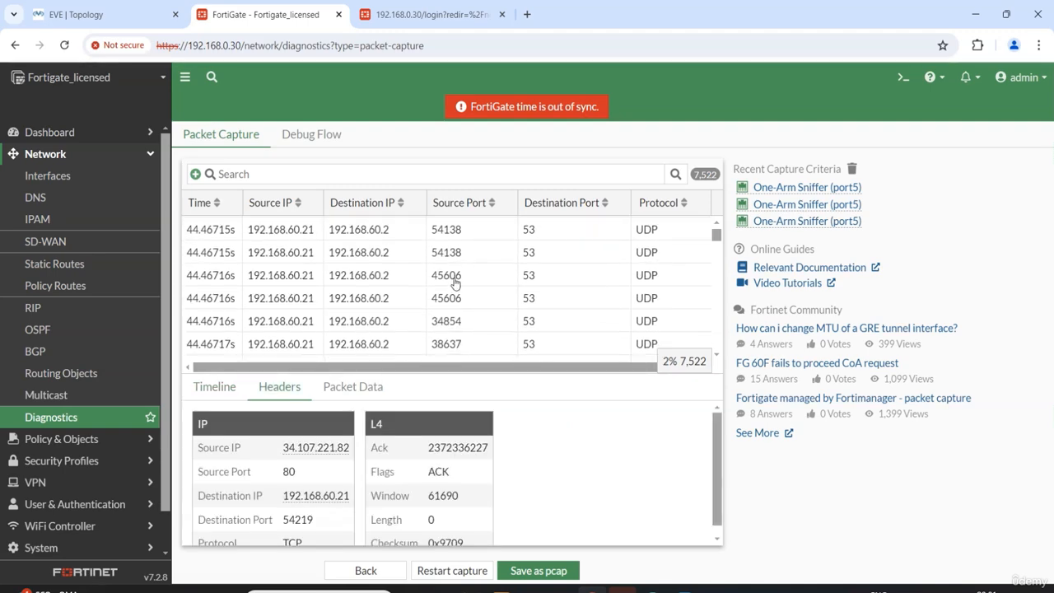
scroll(455, 282, "down", 3)
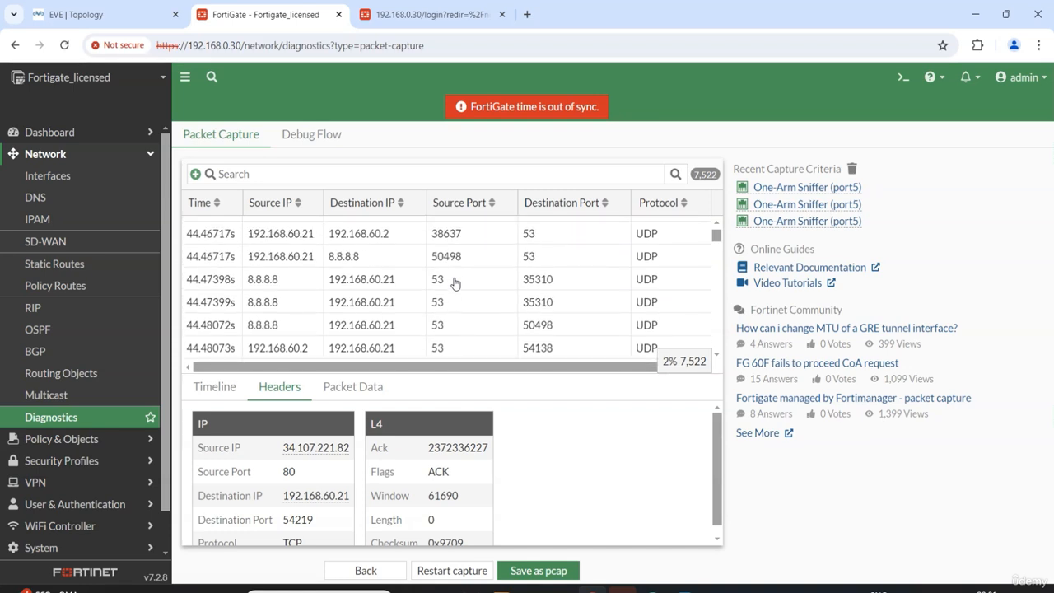
scroll(455, 283, "up", 4)
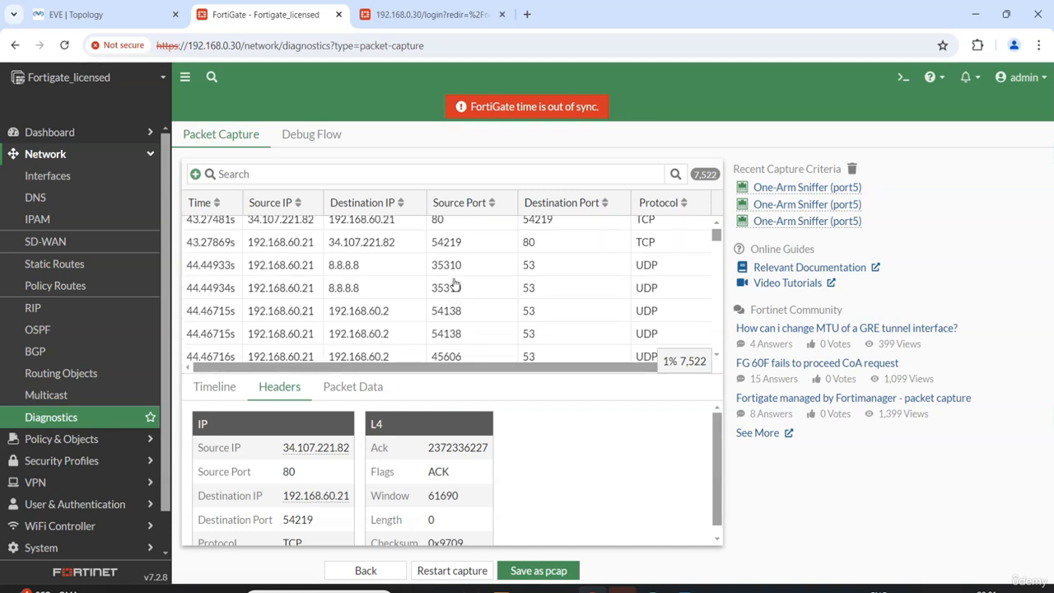
Show the headers of captured UDP port 53 packets sent from 192.168.60.21 to 192.168.60.2 and to 8.8.8.8
scroll(455, 285, "up", 3)
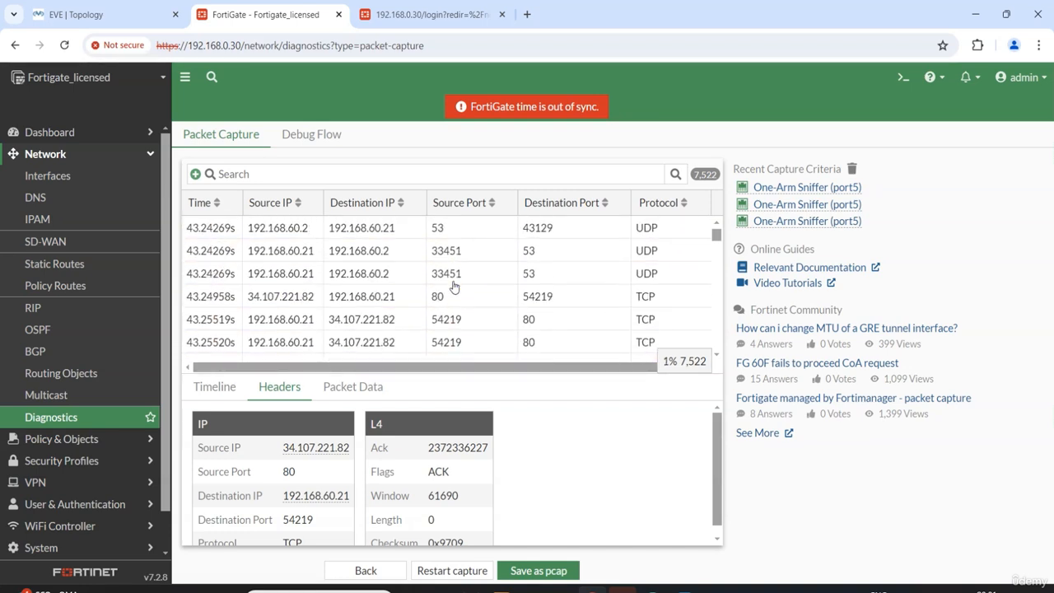
scroll(455, 286, "up", 4)
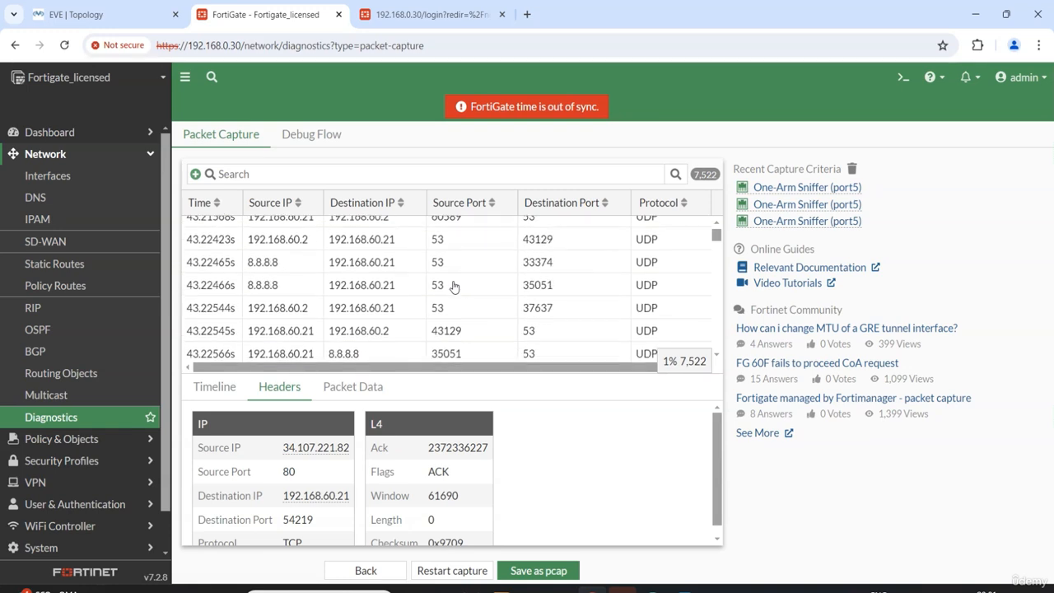
scroll(453, 287, "up", 5)
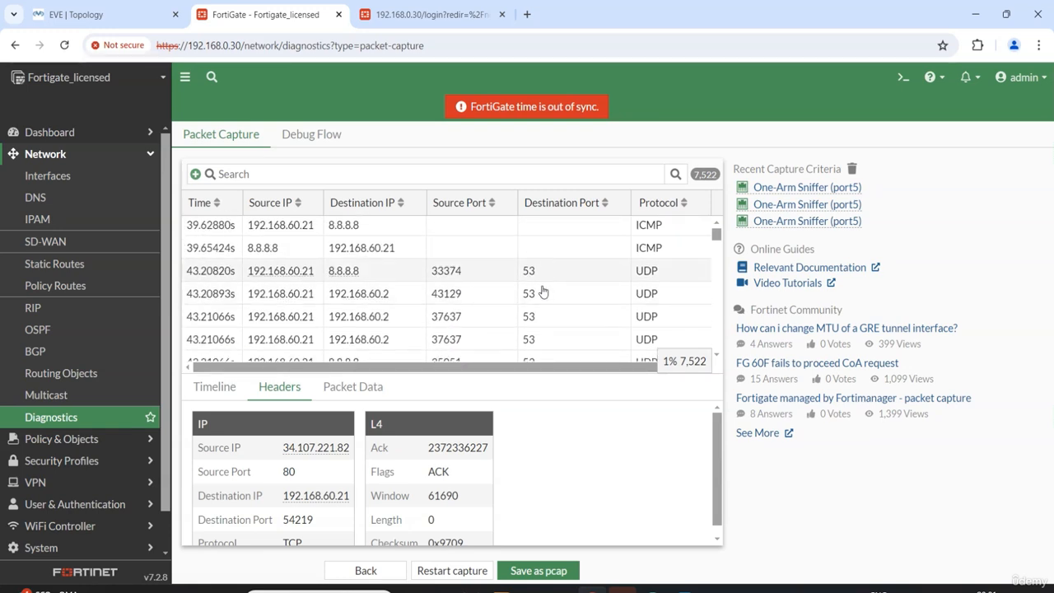
scroll(537, 319, "down", 2)
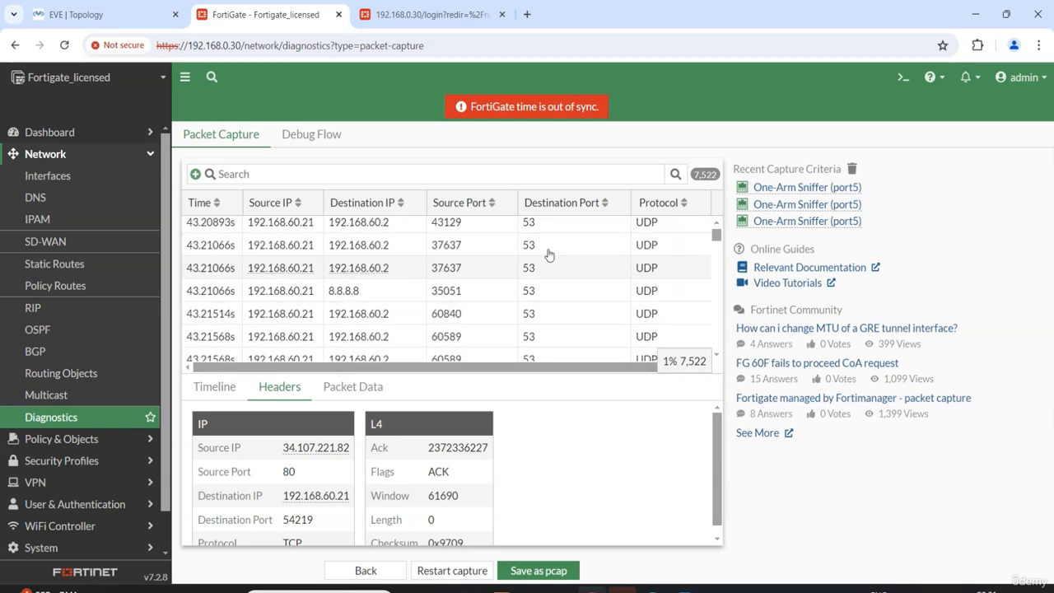
left_click(542, 314)
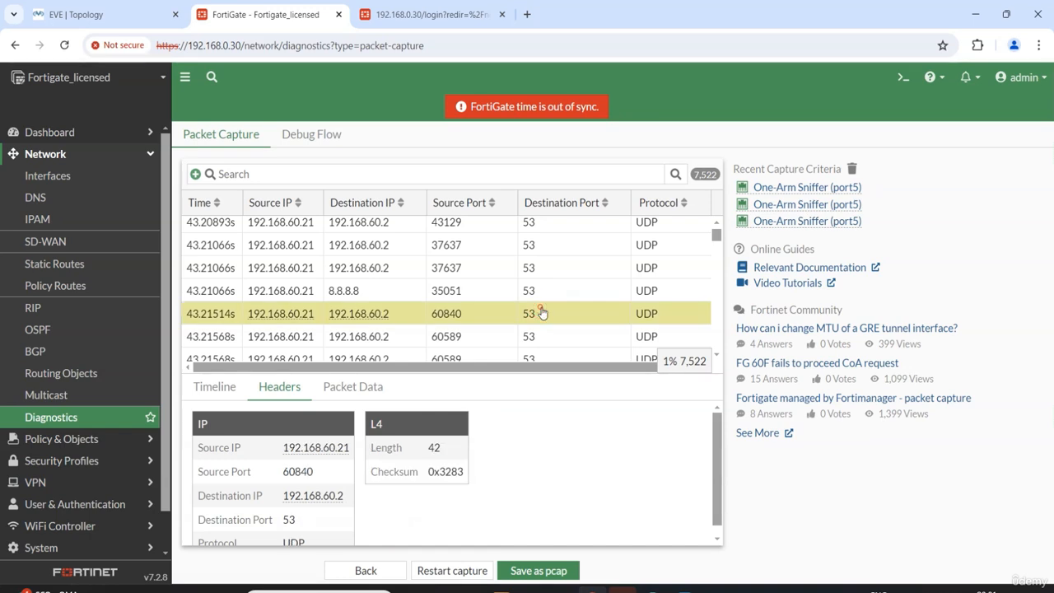
scroll(542, 314, "down", 5)
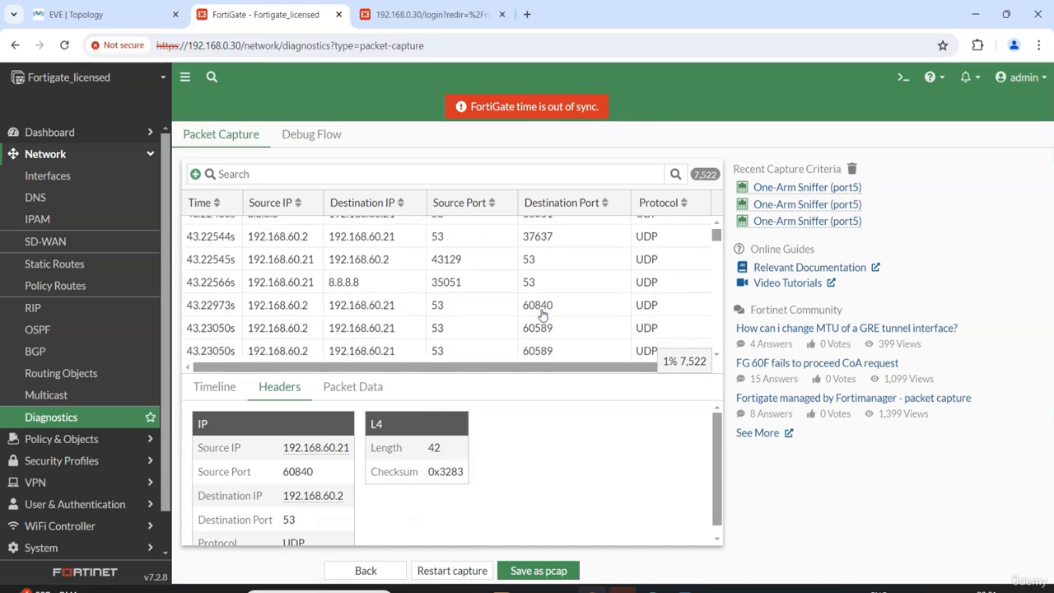
left_click(542, 311)
left_click(537, 285)
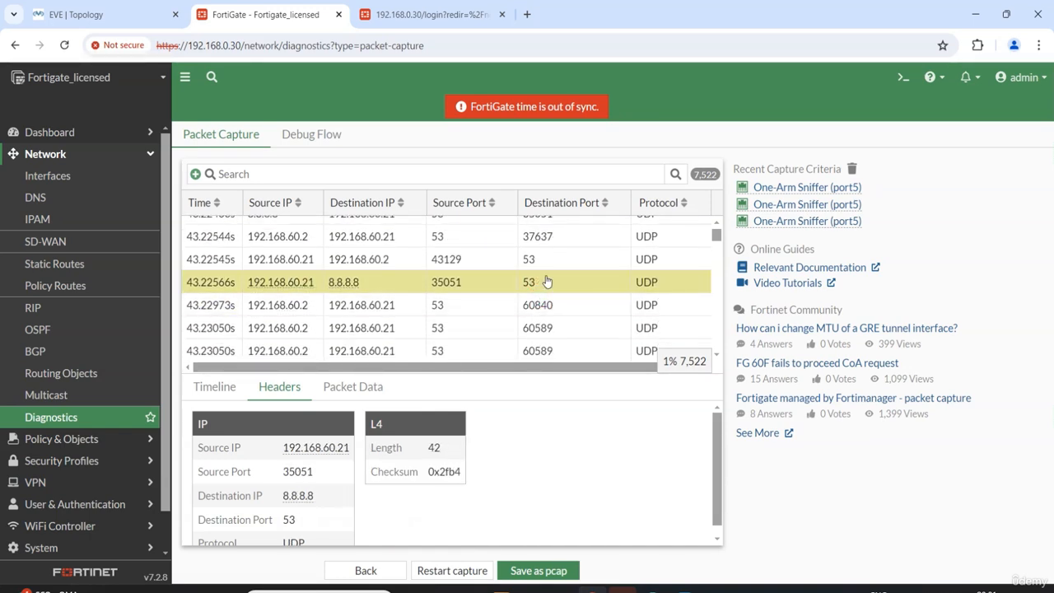
Show the headers of a TCP packet from 192.168.60.21 to 34.107.221.82 and check its ports, destination IP details and protocol
scroll(531, 311, "down", 2)
scroll(583, 299, "down", 2)
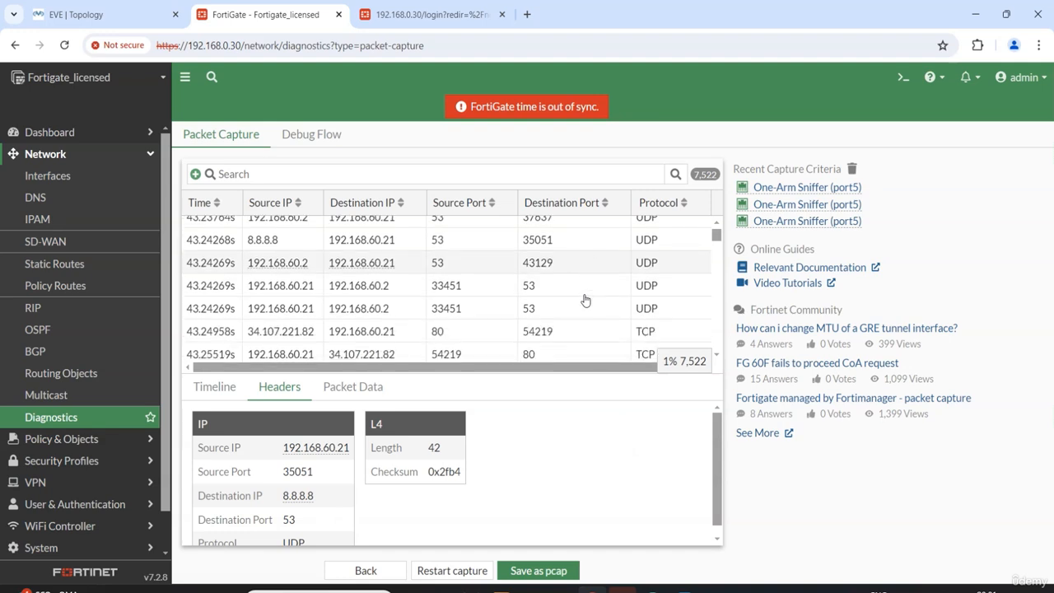
left_click(515, 321)
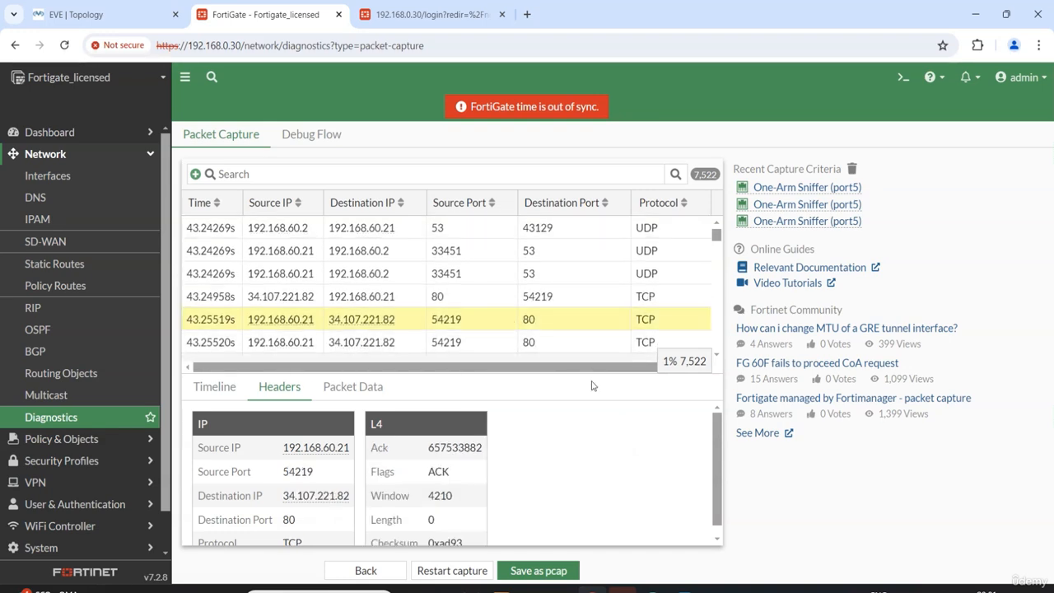
mouse_move(294, 450)
scroll(338, 458, "down", 1)
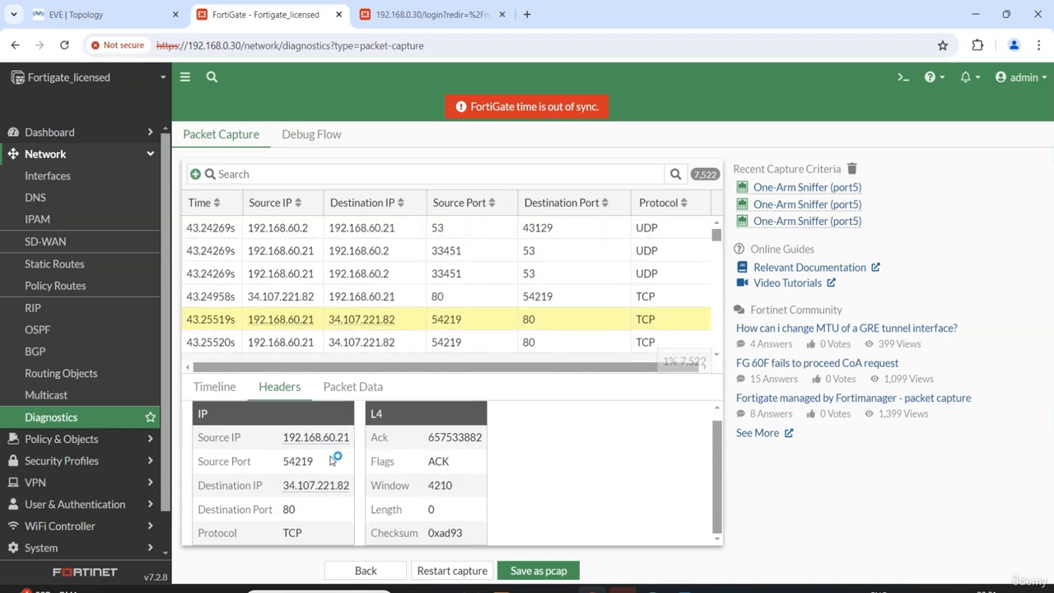
double_click(317, 464)
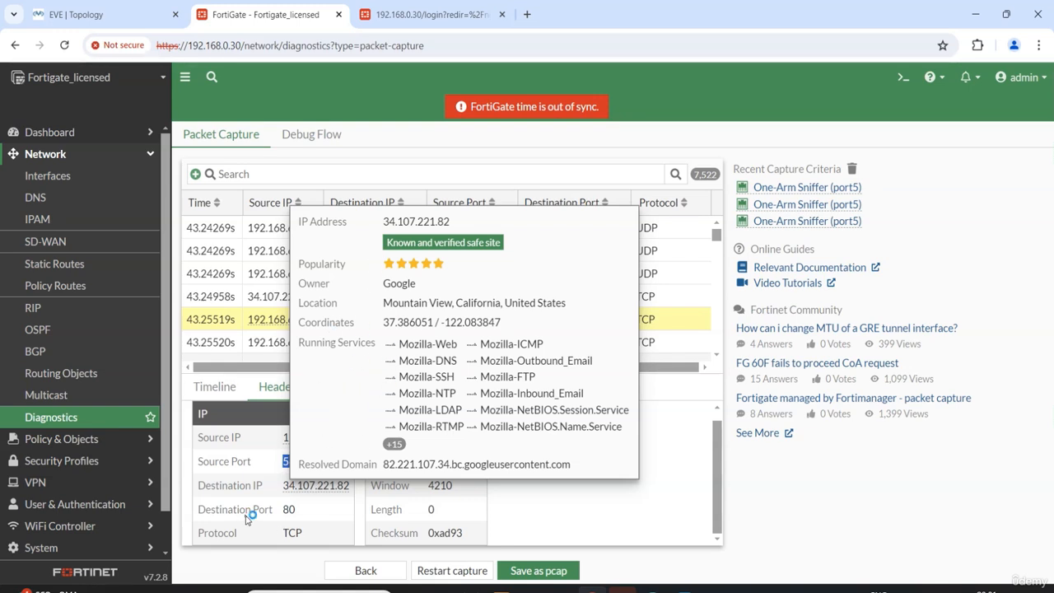
double_click(285, 510)
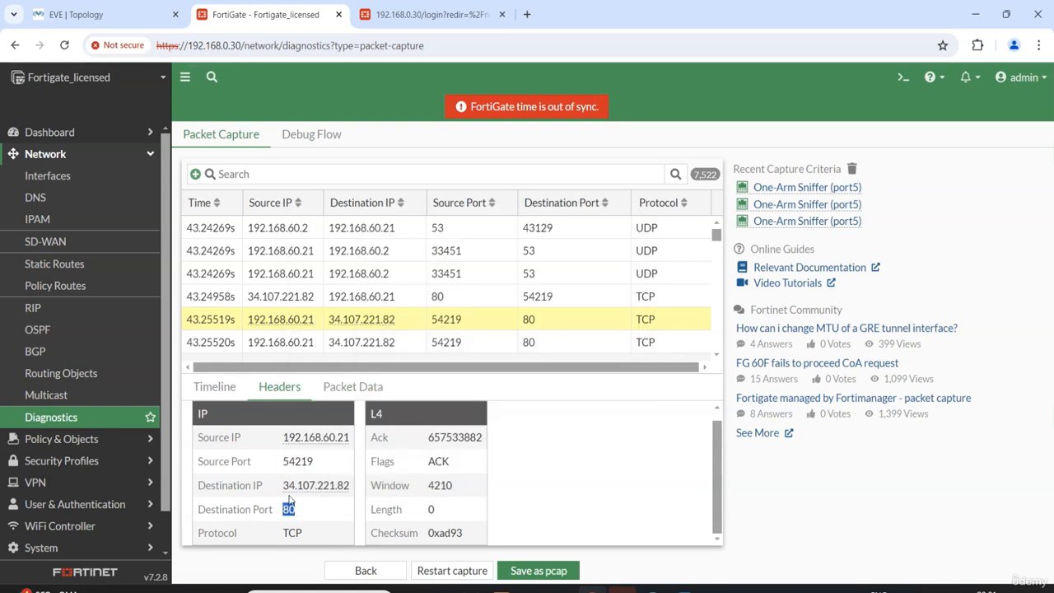
double_click(300, 533)
left_click(577, 510)
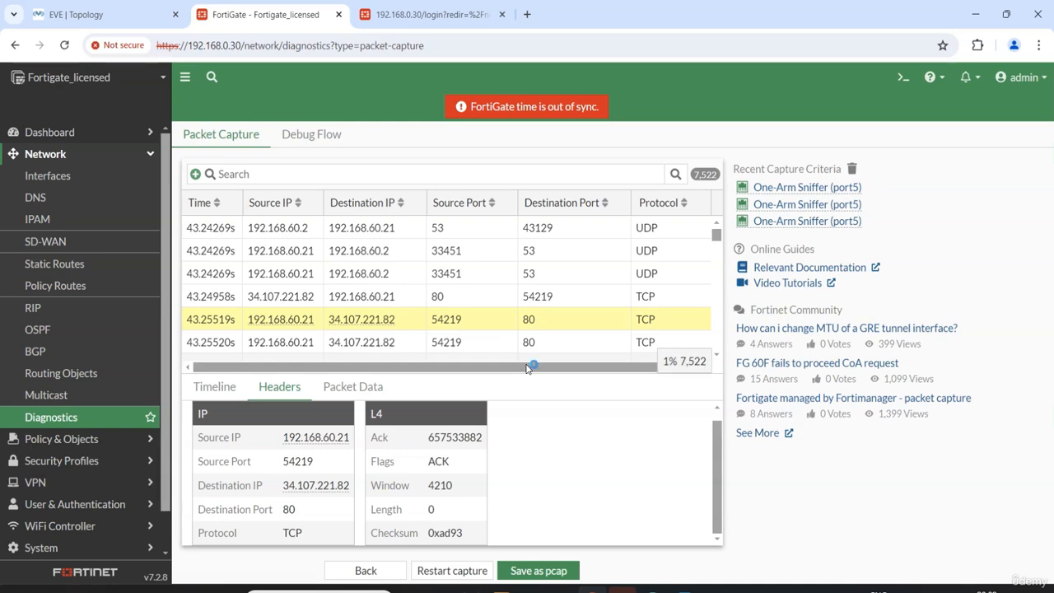
Show the headers of a captured TCP packet coming from 142.250.77.142 on source port 443
scroll(577, 297, "down", 5)
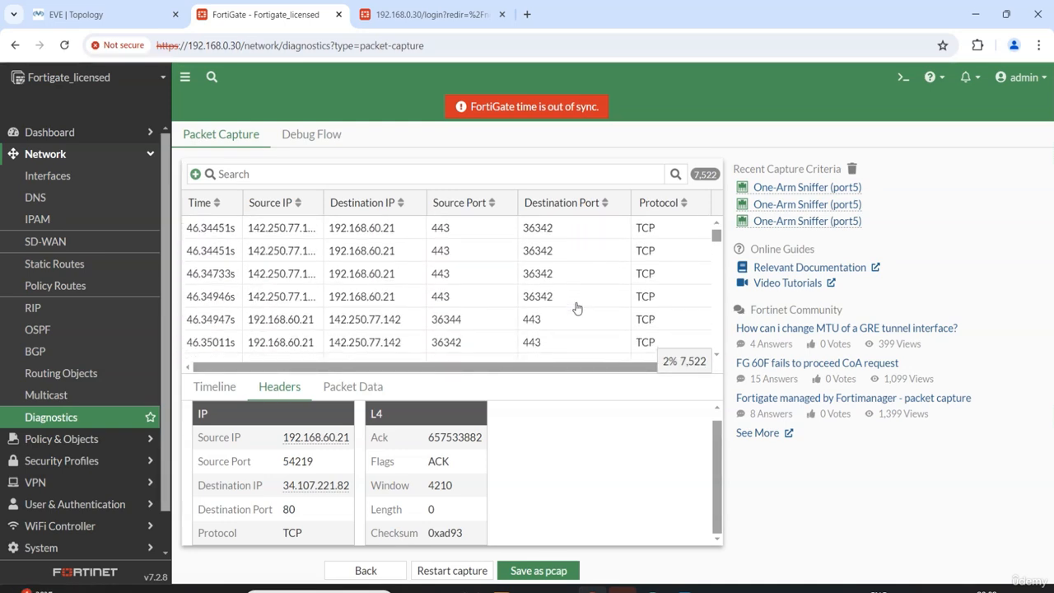
left_click(418, 275)
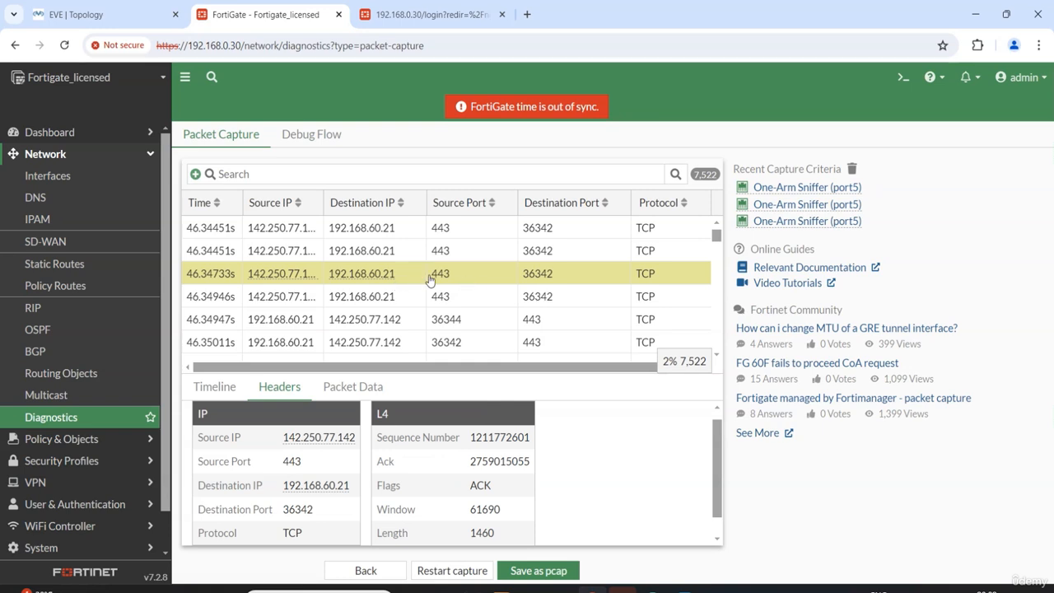
scroll(459, 285, "up", 2)
scroll(459, 284, "down", 2)
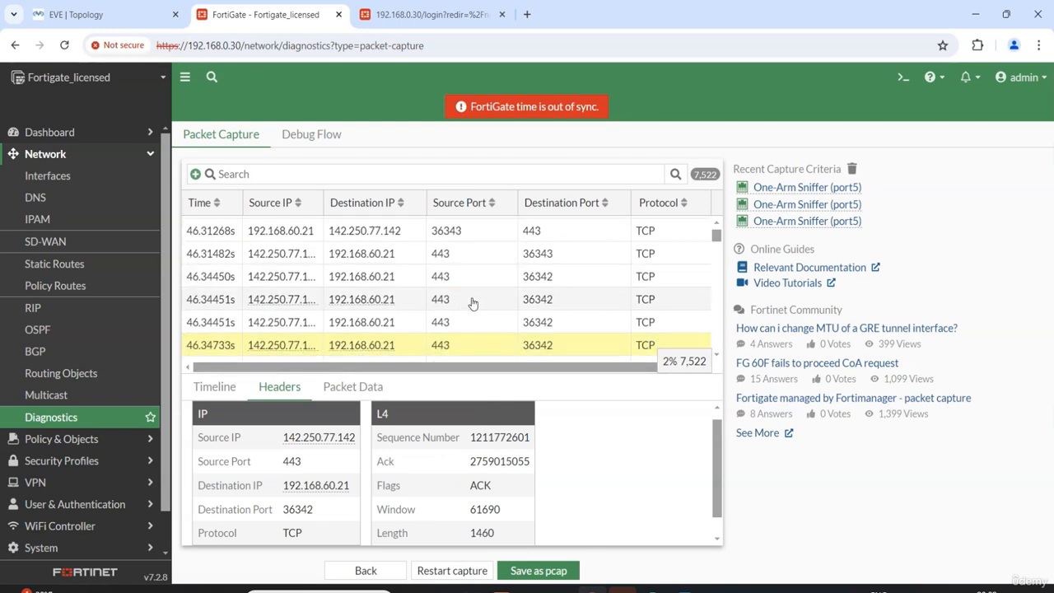
scroll(375, 486, "up", 1)
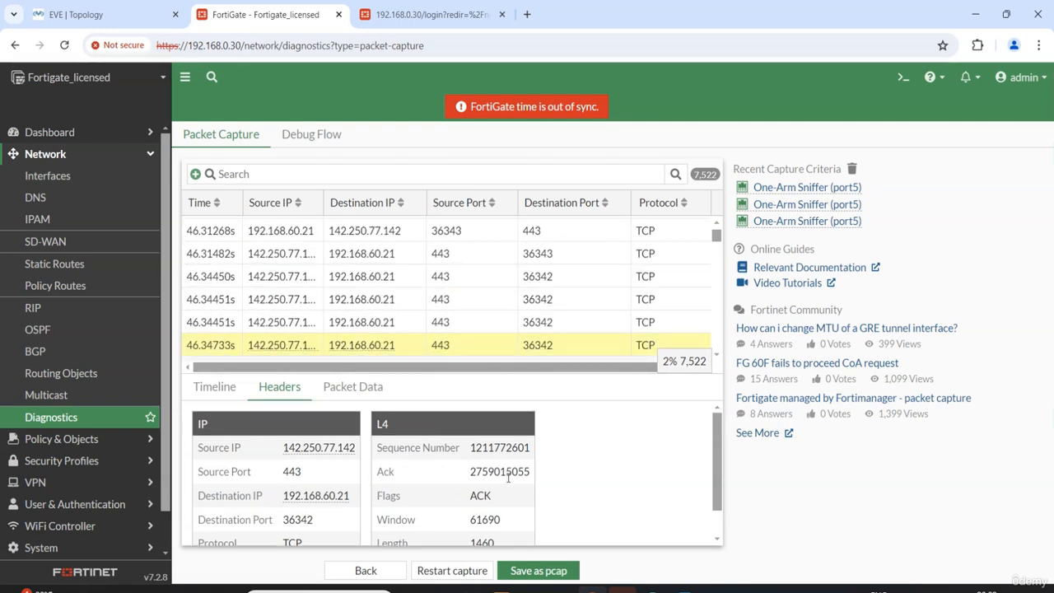
Review the raw packet data of the selected port 443 packet from start to end, and return to its headers
left_click(350, 384)
scroll(439, 437, "down", 15)
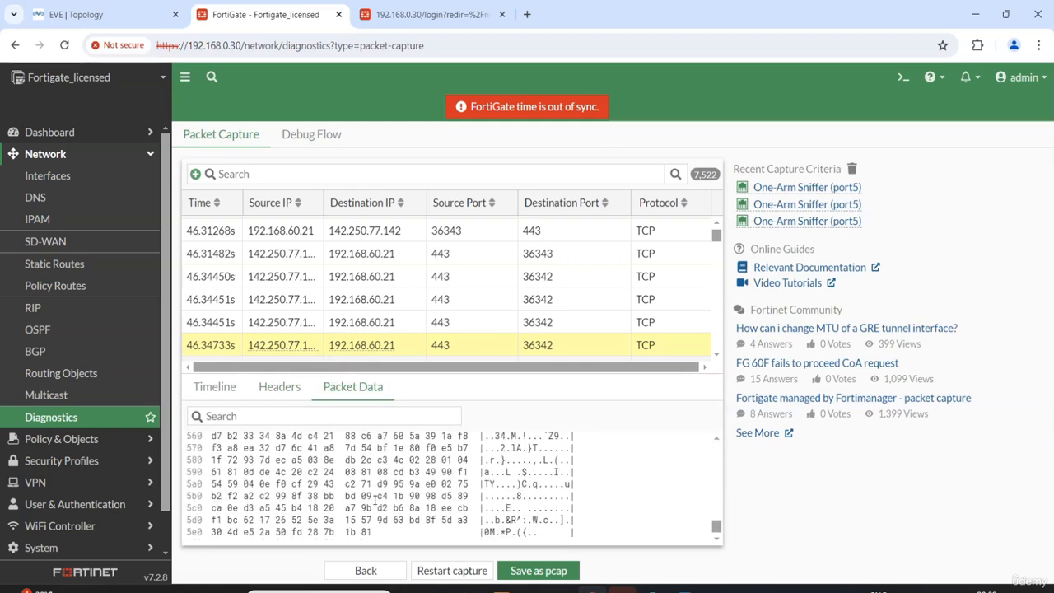
scroll(374, 500, "up", 15)
left_click(277, 386)
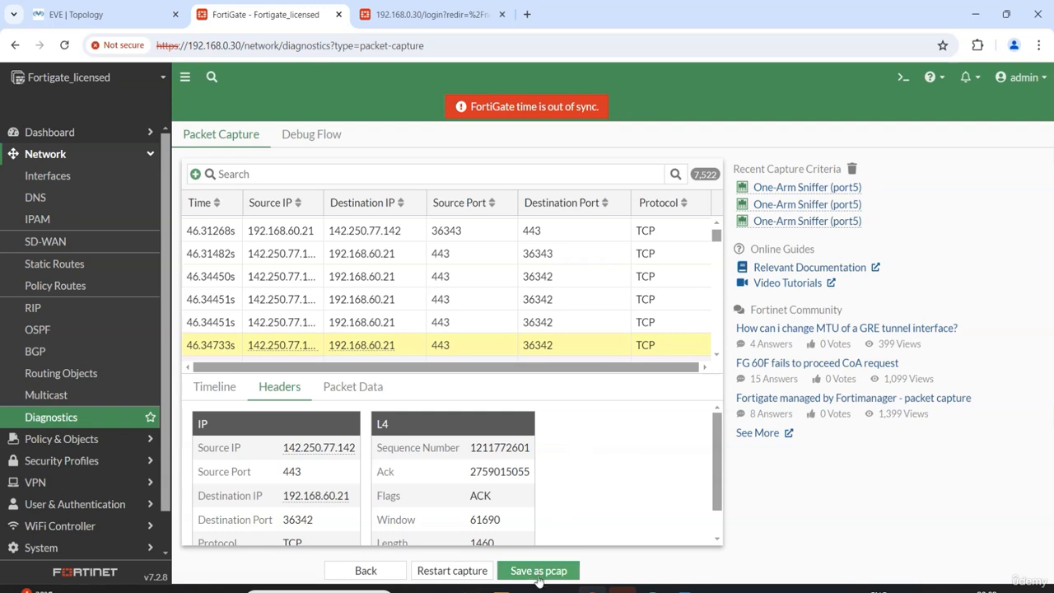
Save the capture as a pcap file, open packet-capture.pcap in Wireshark, and enlarge the packet list area
left_click(548, 573)
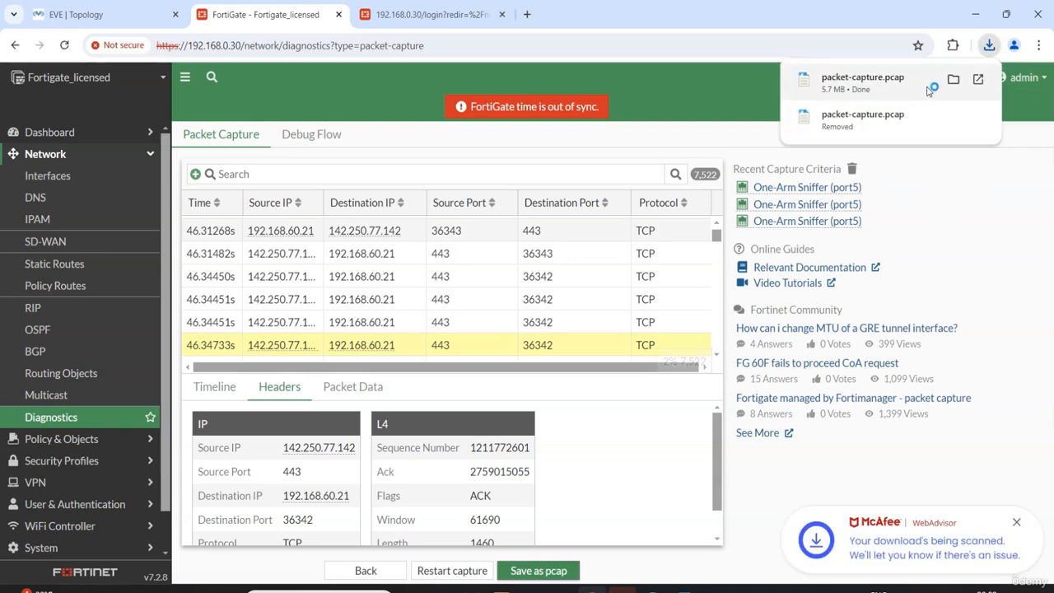
left_click(877, 80)
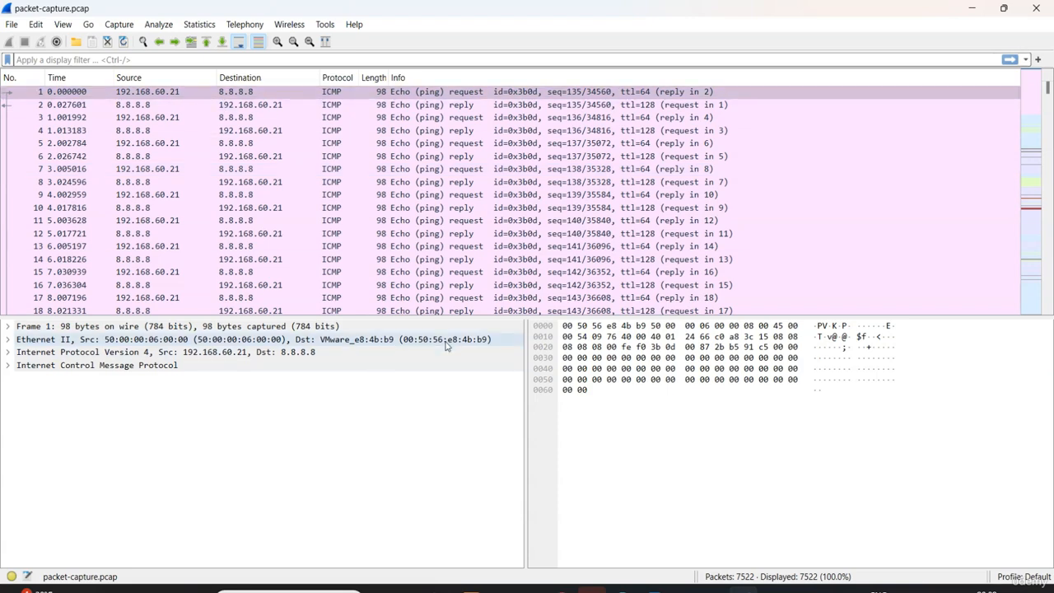
left_click_drag(454, 317, 453, 420)
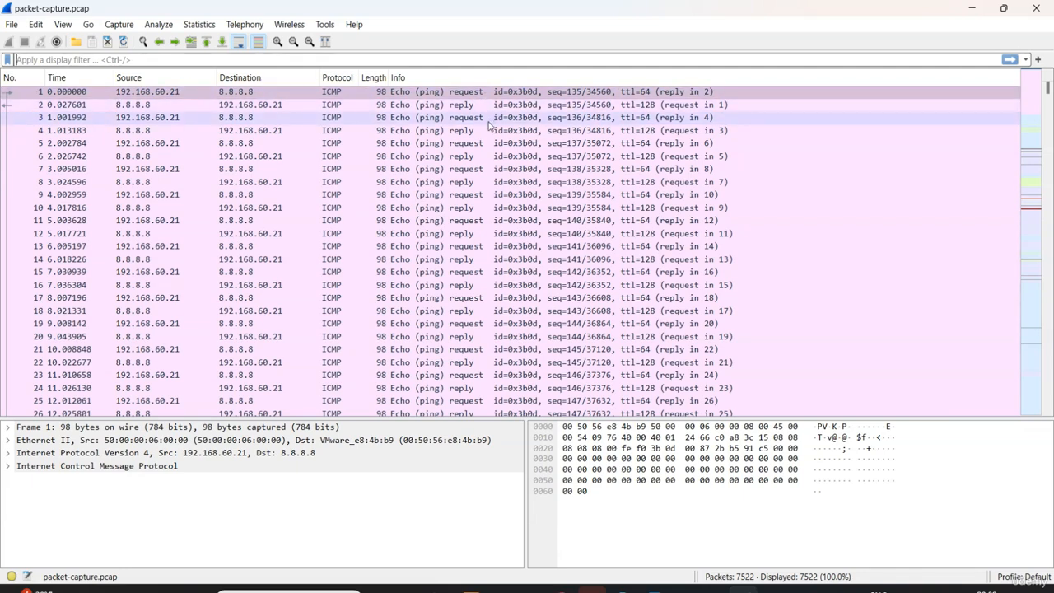
Look through the ICMP echo requests and replies and the DNS queries that follow them in the packet list
scroll(492, 124, "down", 1)
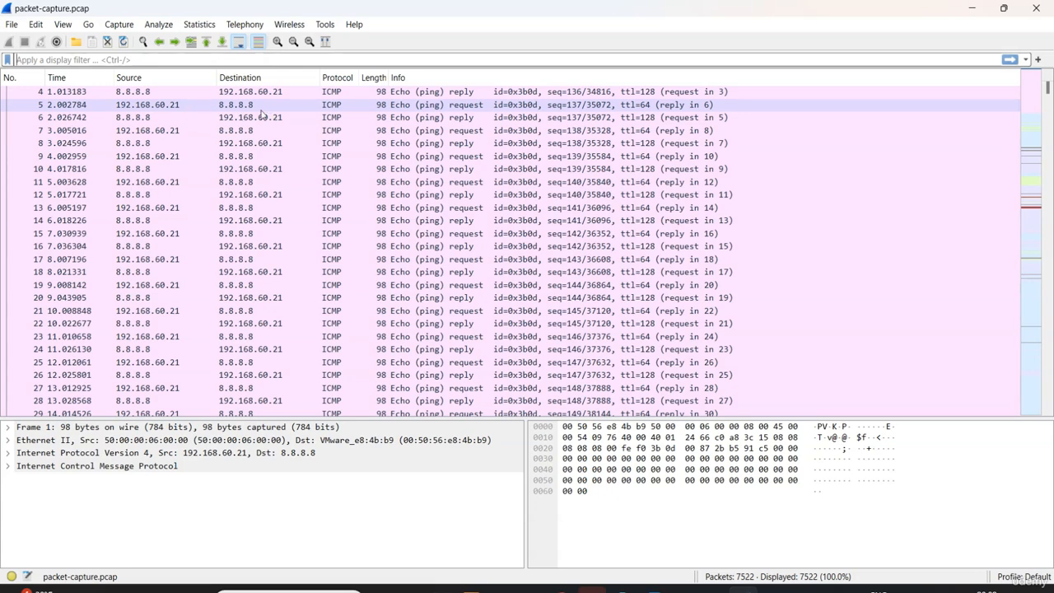
scroll(321, 164, "down", 4)
scroll(320, 164, "down", 17)
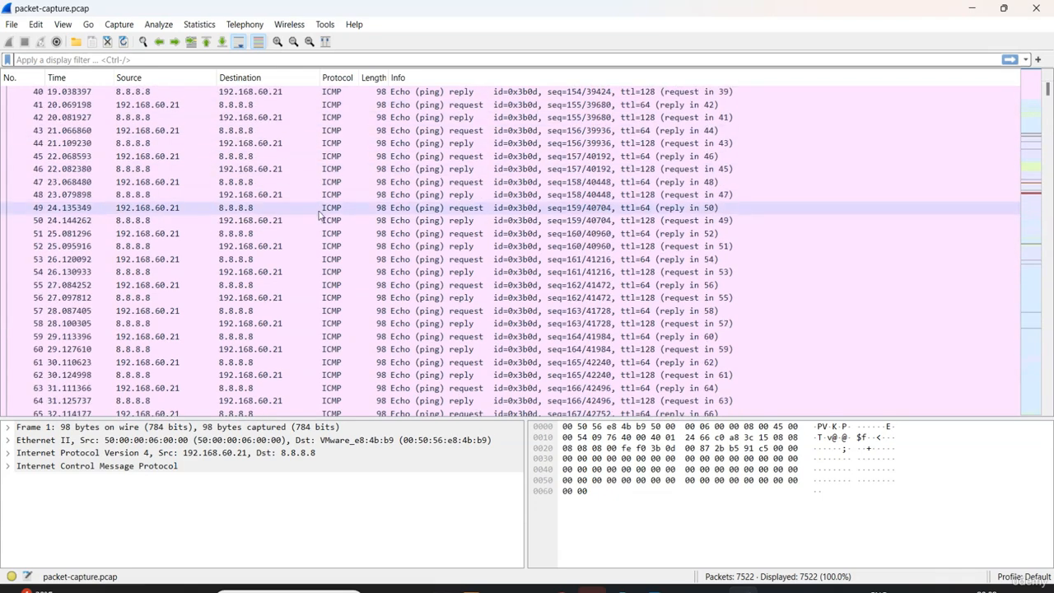
scroll(321, 229, "down", 2)
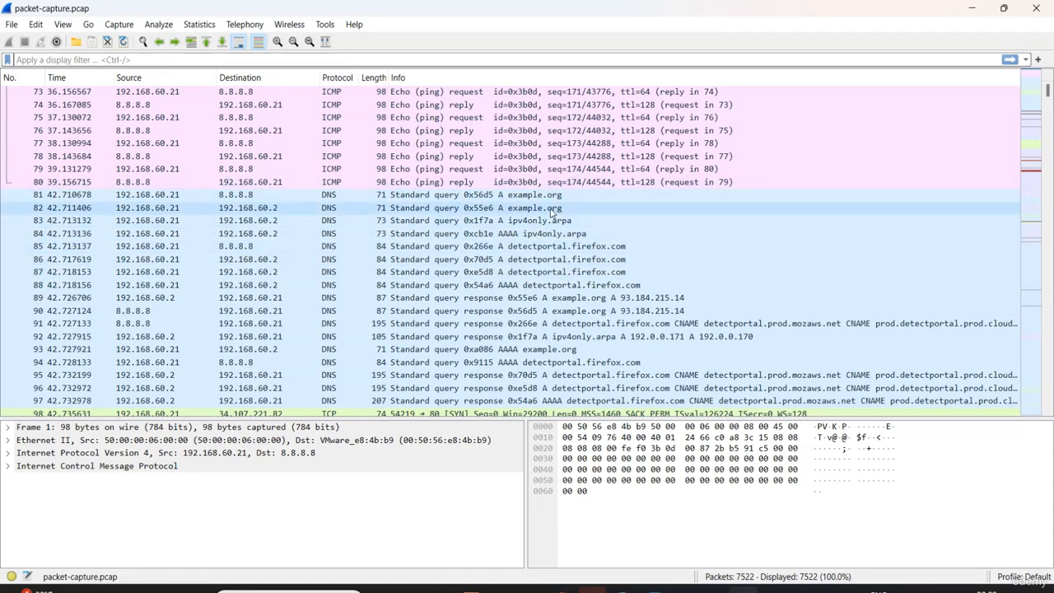
scroll(616, 276, "down", 1)
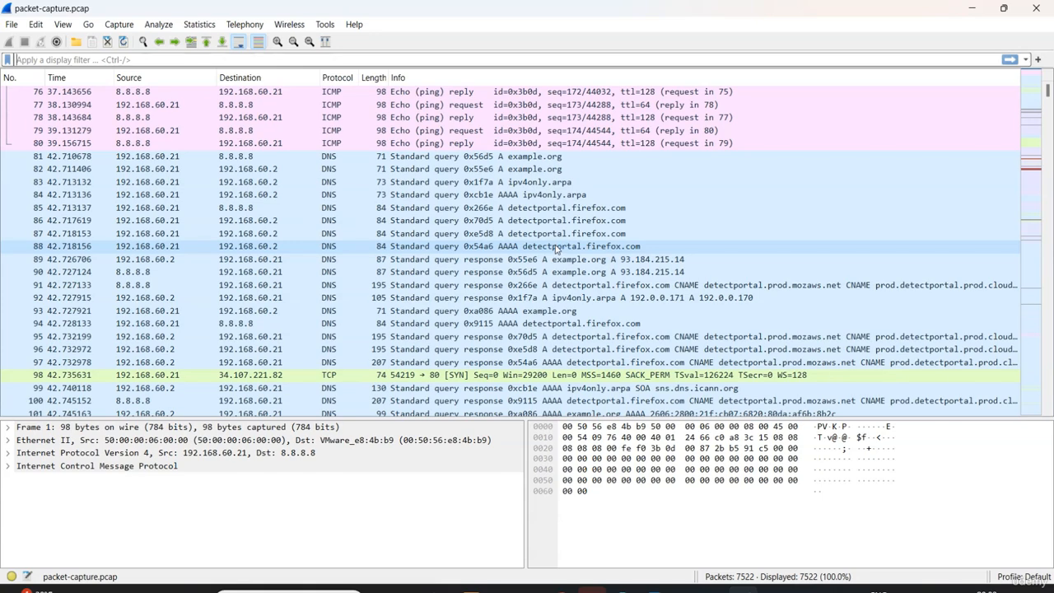
scroll(557, 250, "down", 2)
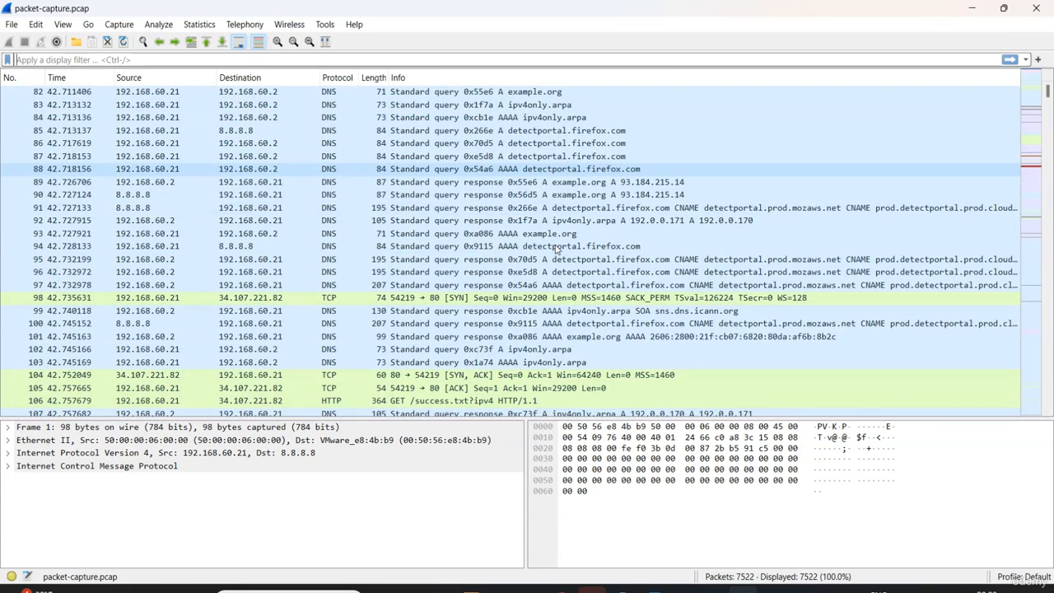
Filter the packet list by dns and review the domain names queried by 192.168.60.21
left_click(559, 59)
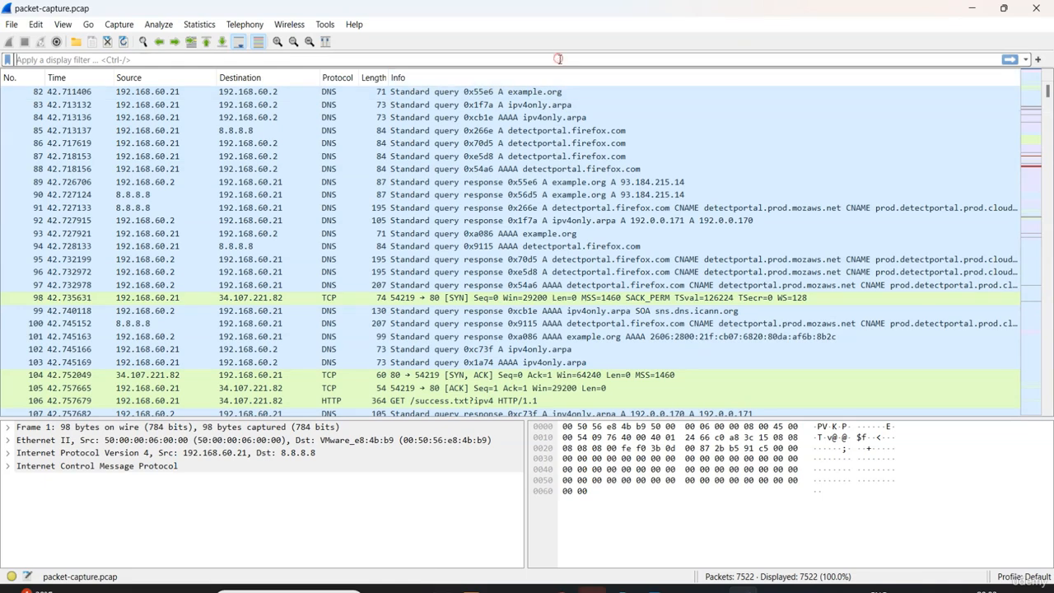
type("dns")
key("Return")
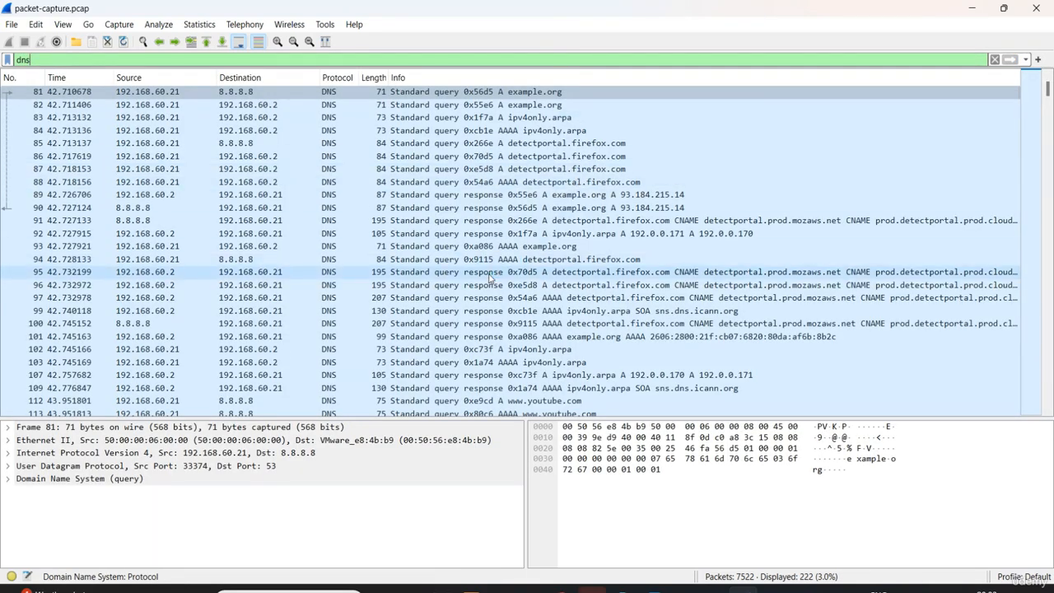
scroll(489, 279, "down", 3)
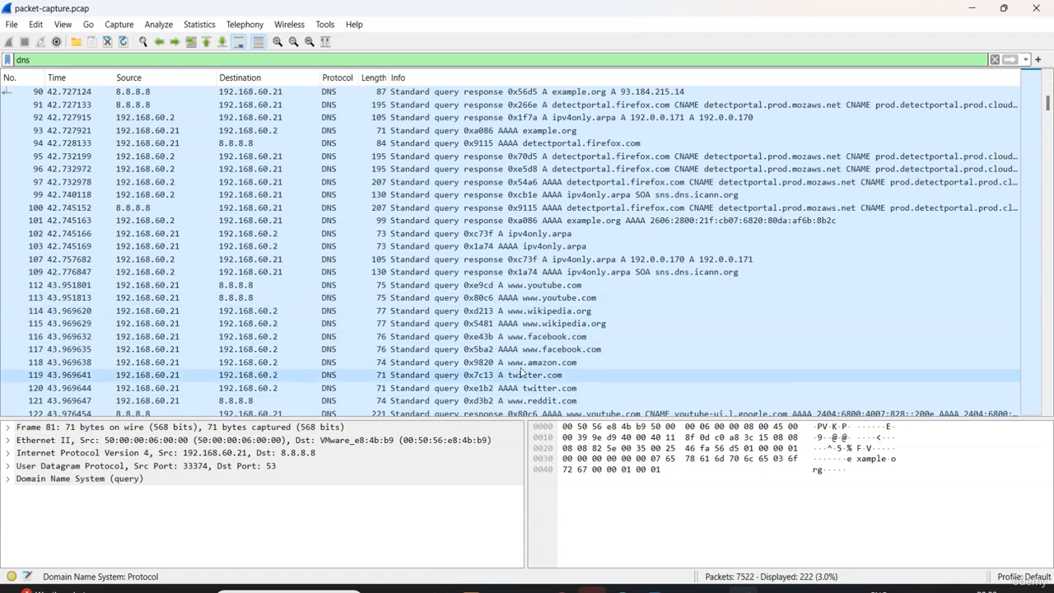
scroll(346, 311, "down", 2)
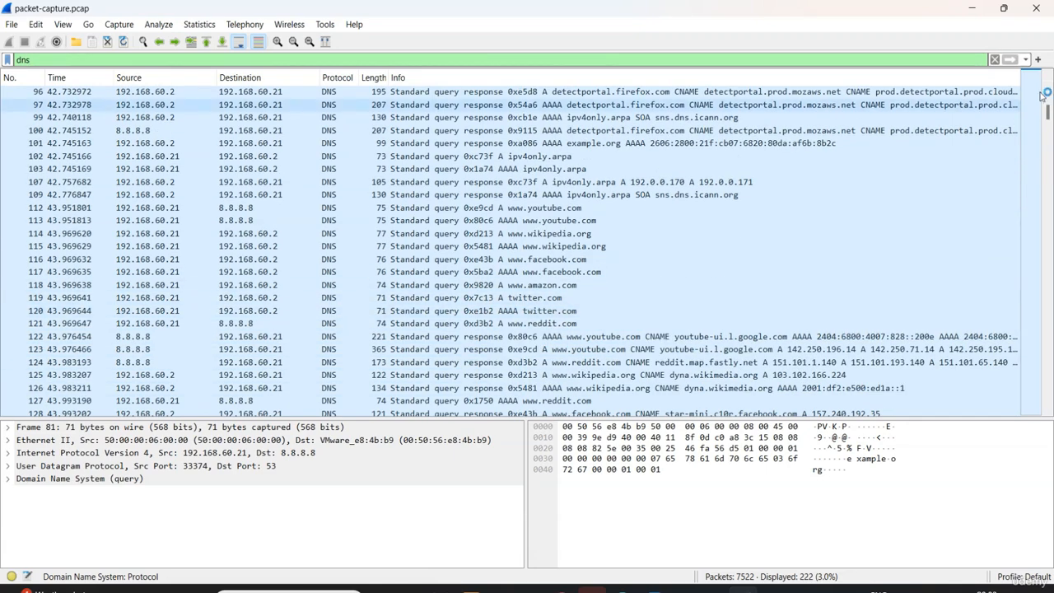
Clear the dns display filter and look through the TCP, TLSv1.3 and OCSP packets further down the full capture
left_click(995, 60)
scroll(555, 239, "down", 9)
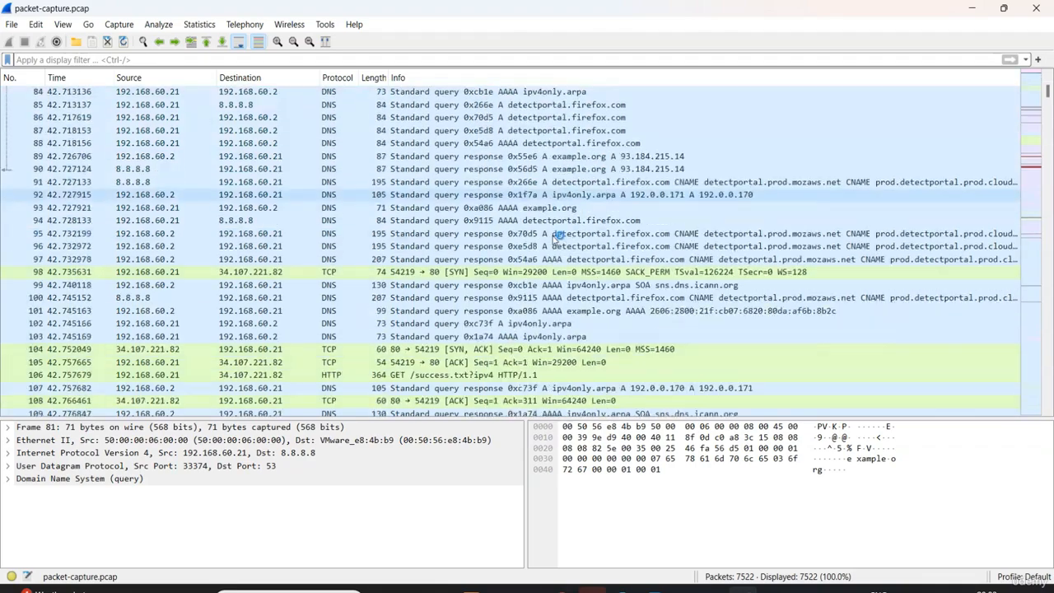
scroll(554, 239, "down", 20)
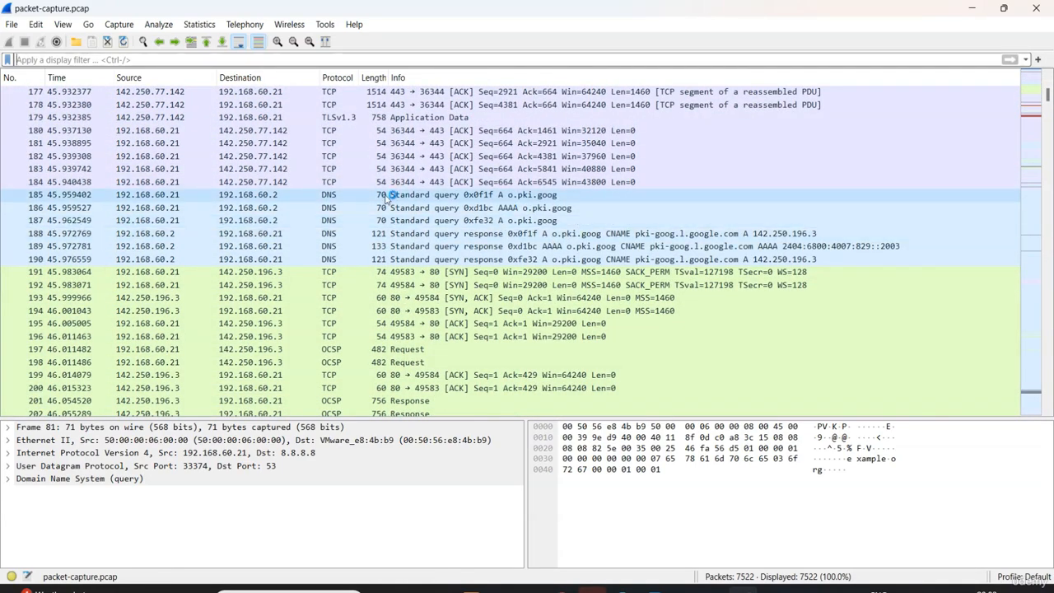
scroll(404, 272, "down", 3)
scroll(401, 273, "down", 8)
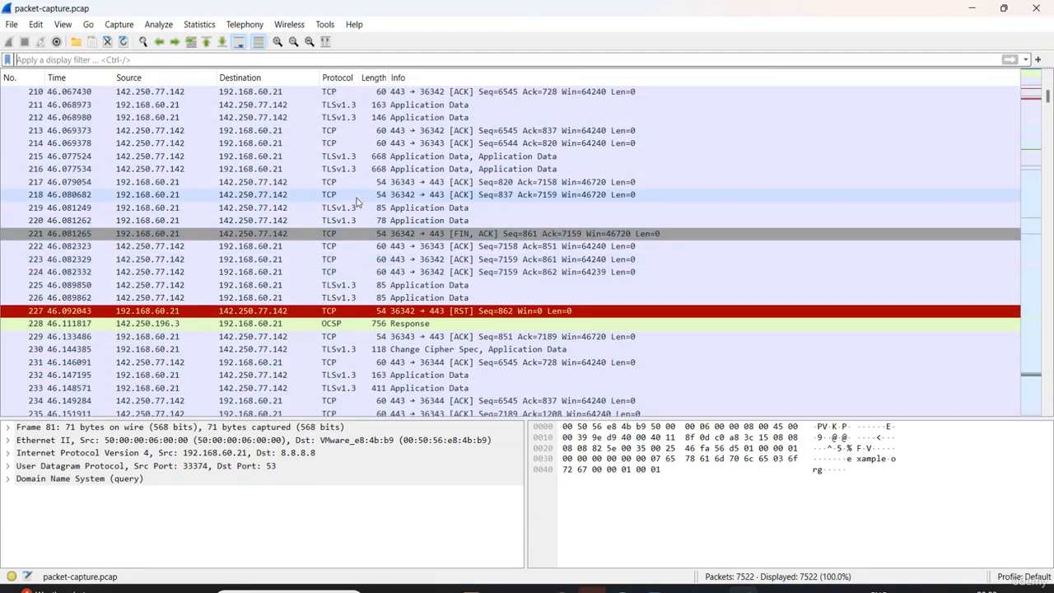
scroll(356, 205, "down", 6)
scroll(341, 259, "down", 15)
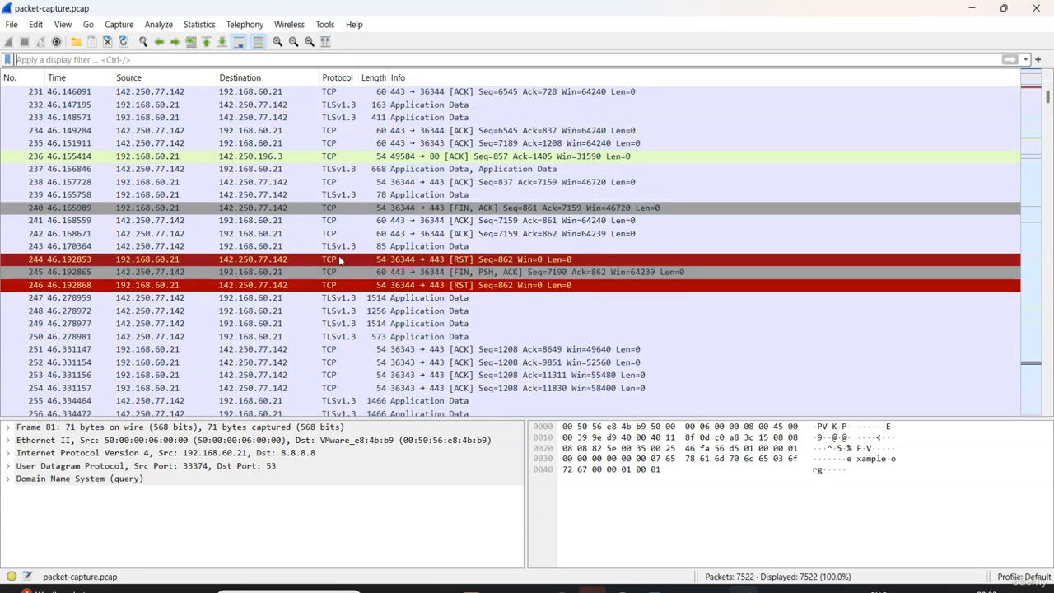
Look through the QUIC, OCSP and TLSv1.3 packets further down the capture and close Wireshark
scroll(341, 259, "down", 20)
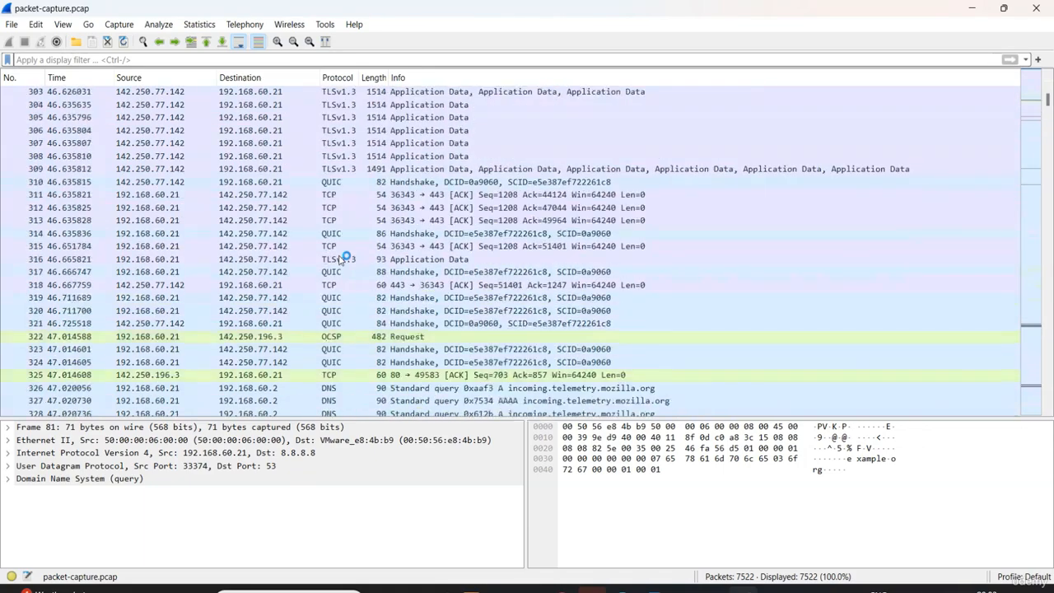
scroll(341, 258, "down", 3)
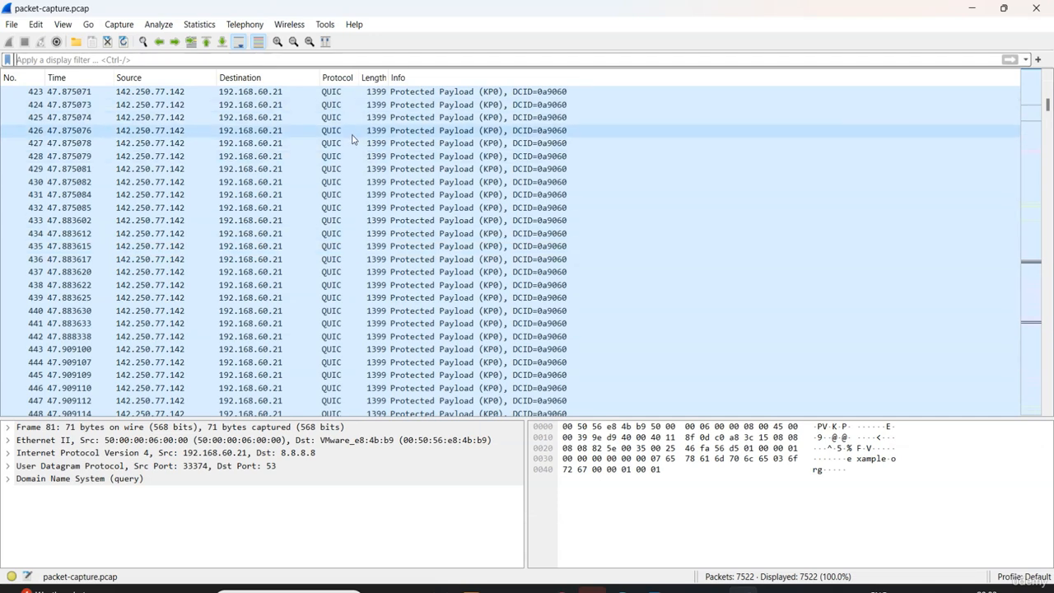
scroll(354, 165, "down", 20)
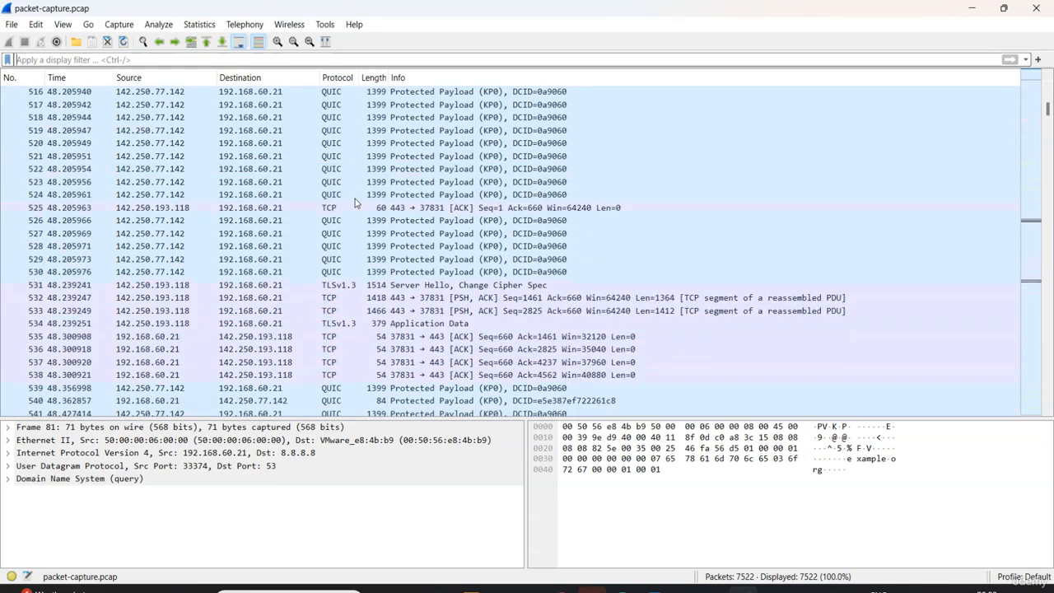
scroll(355, 203, "down", 6)
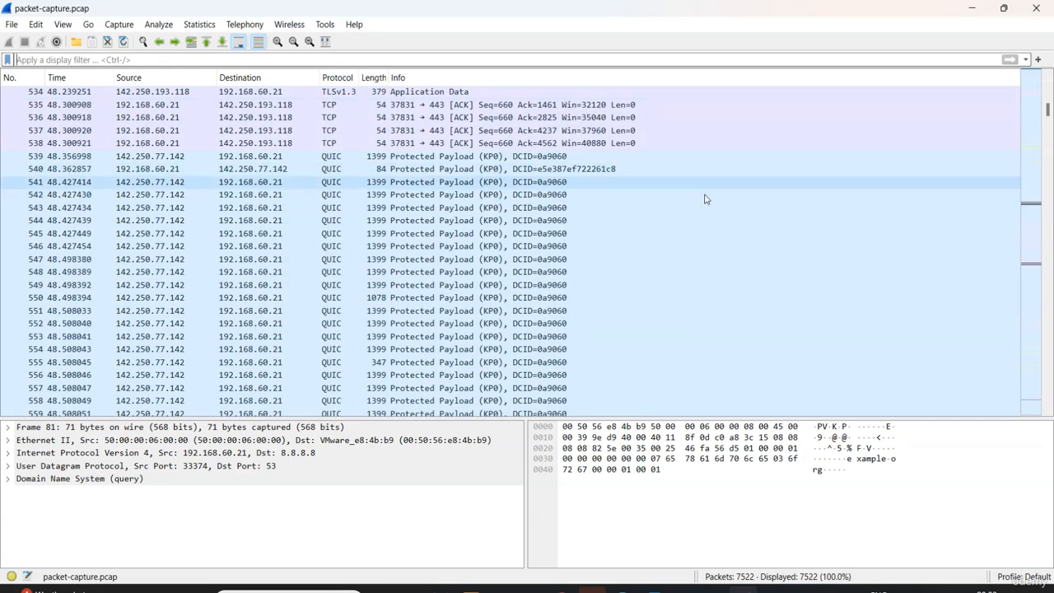
left_click(1038, 7)
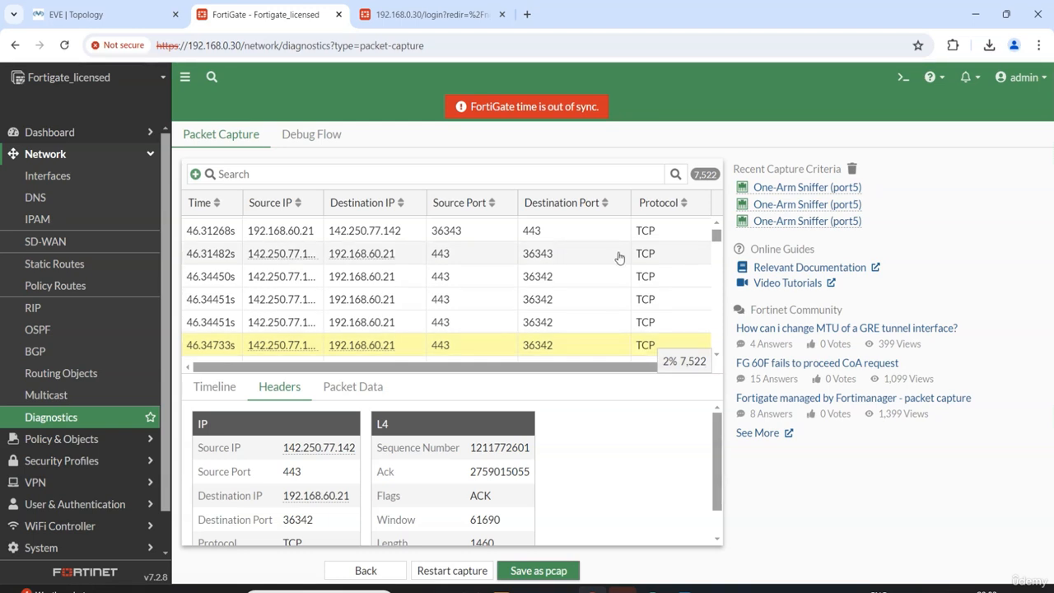
Check the FortiGate's Sniffer Traffic log and return to the network Diagnostics packet capture page
scroll(52, 412, "down", 1)
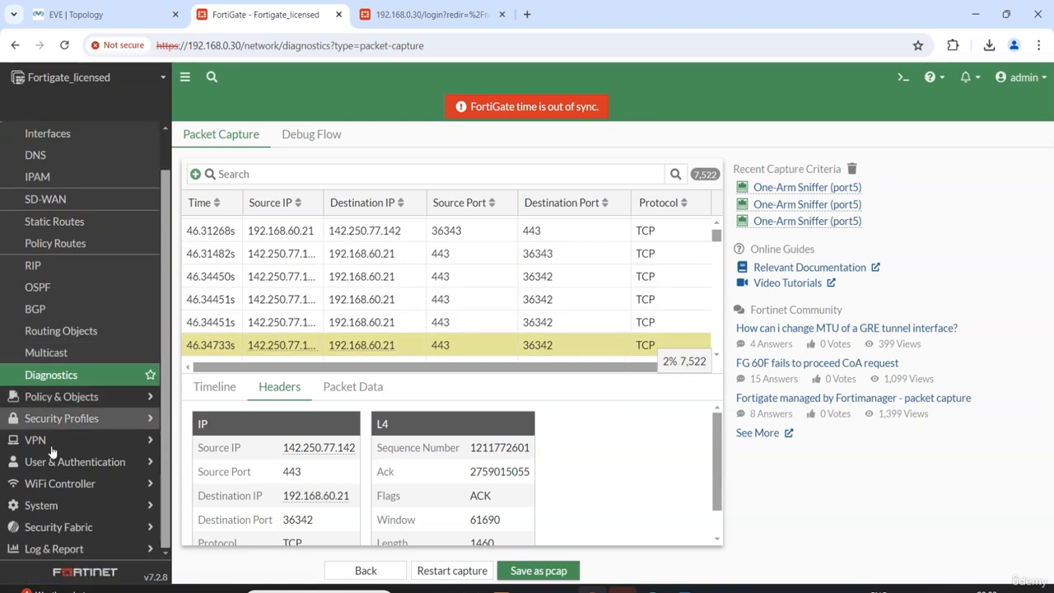
left_click(79, 549)
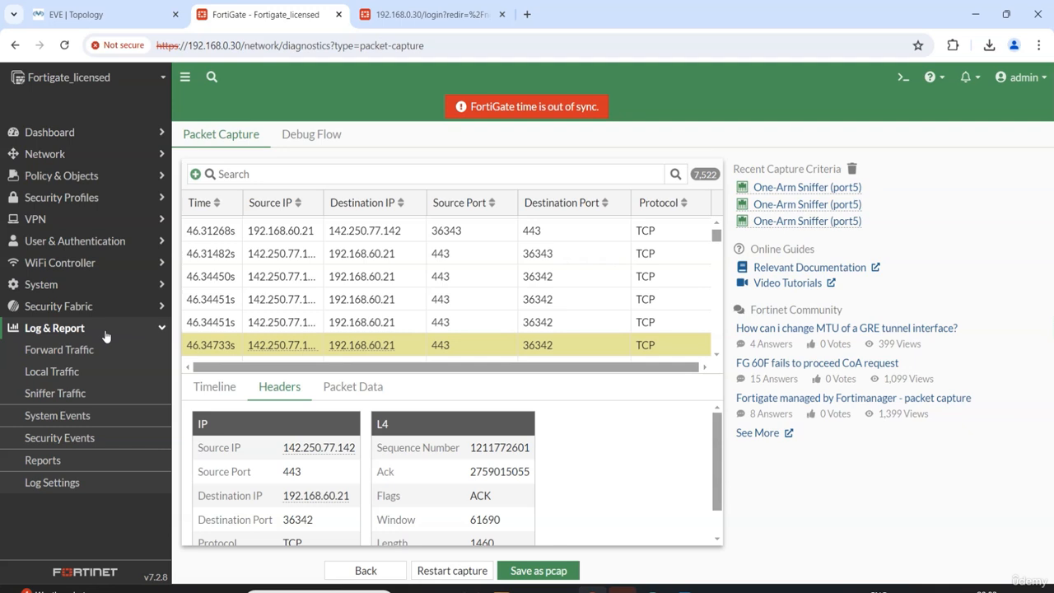
left_click(56, 394)
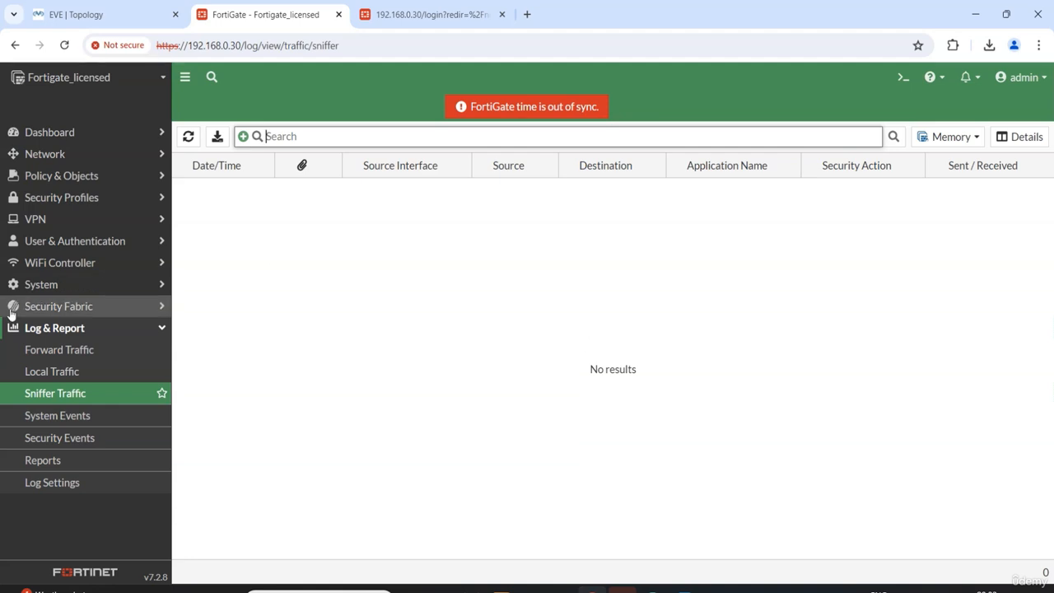
left_click(51, 154)
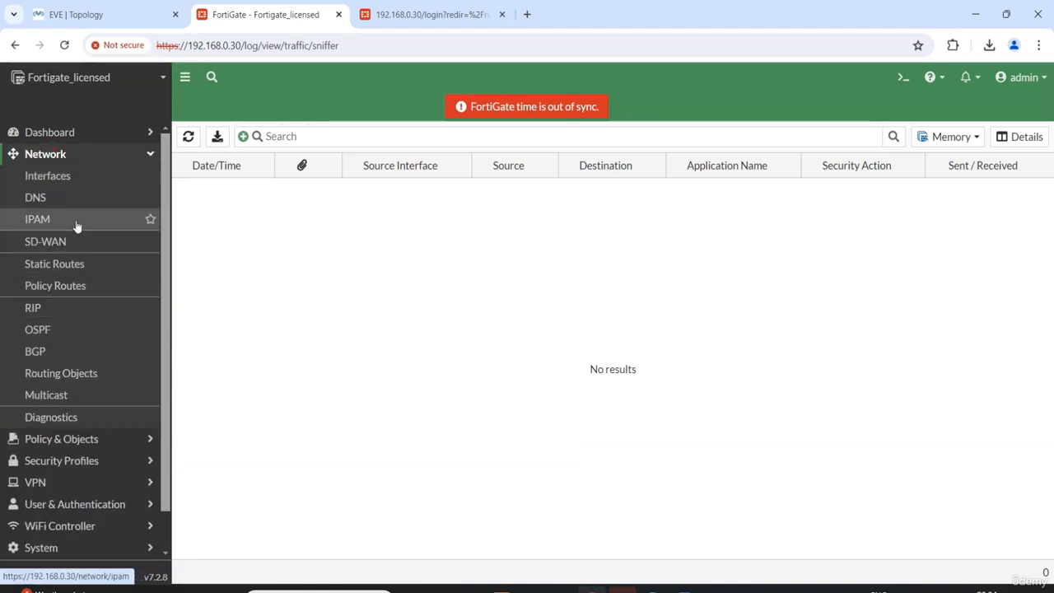
left_click(66, 416)
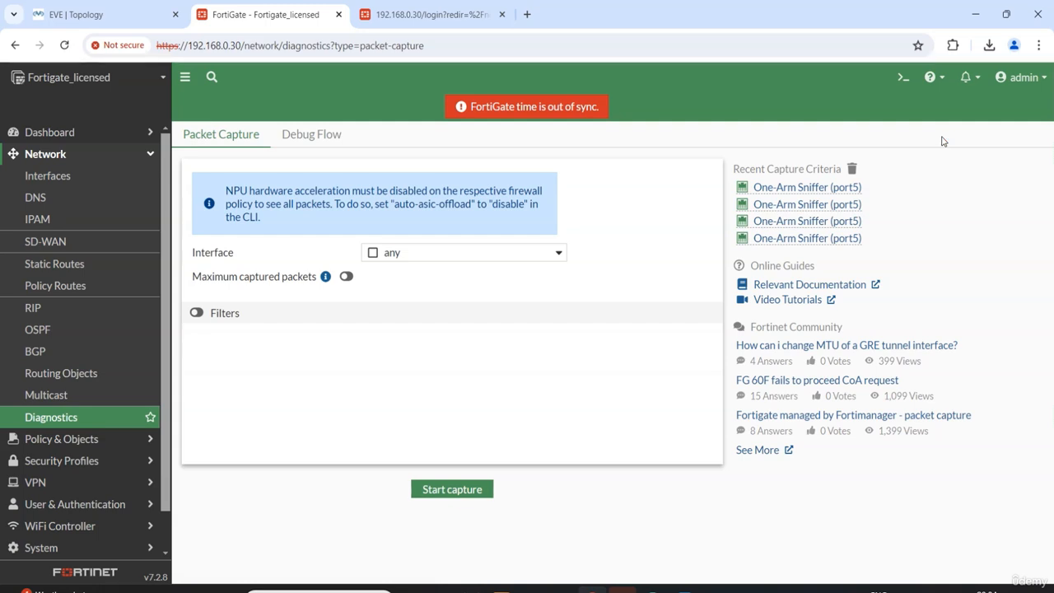
Open the FortiGate CLI console and run diagnose sniffer packet port5
left_click(903, 78)
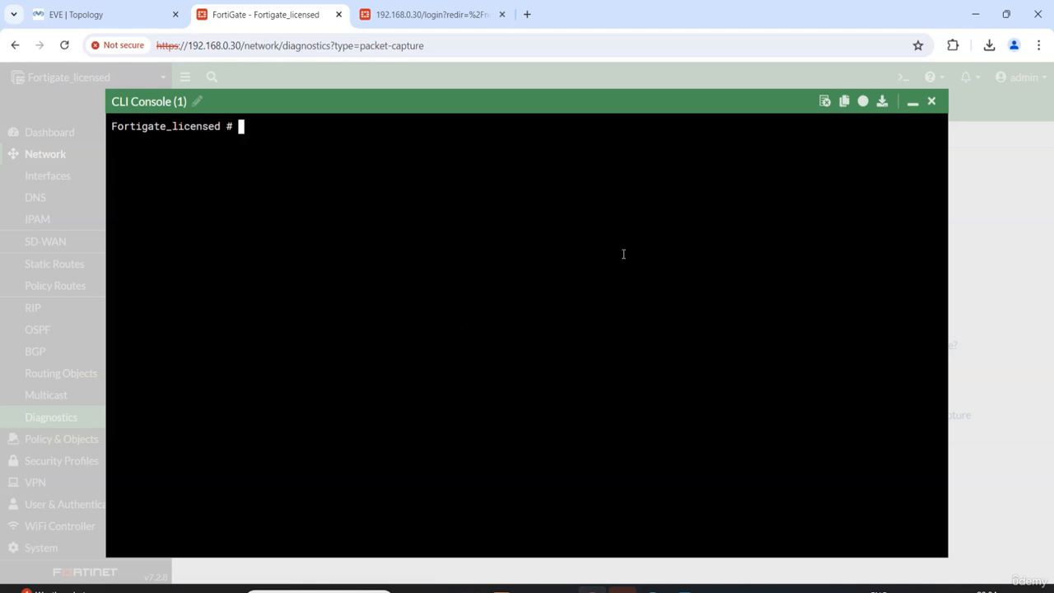
key("Return")
key("Return")
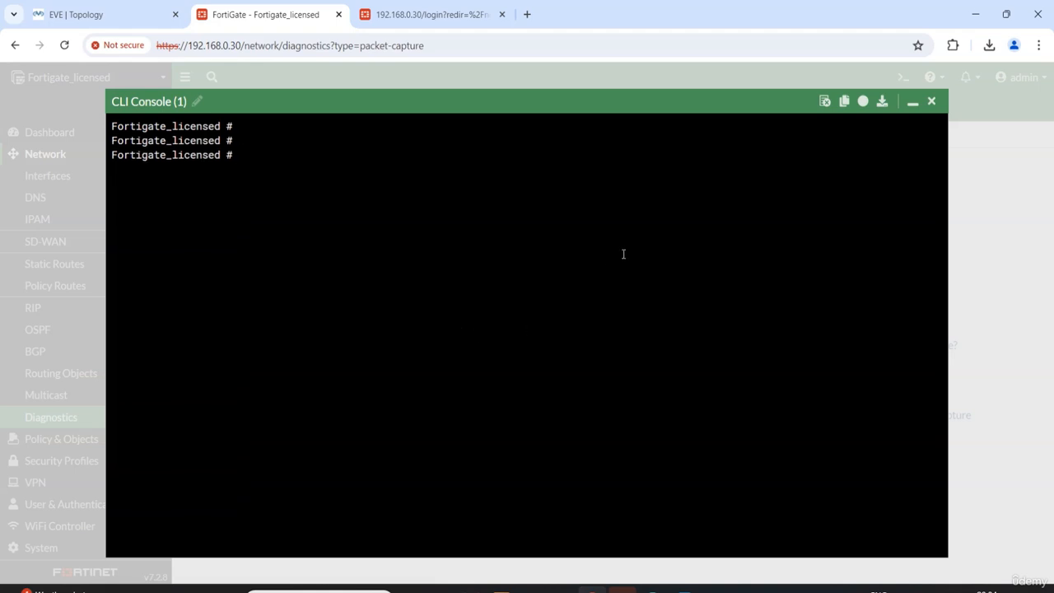
type("di")
key("Tab")
type("saas")
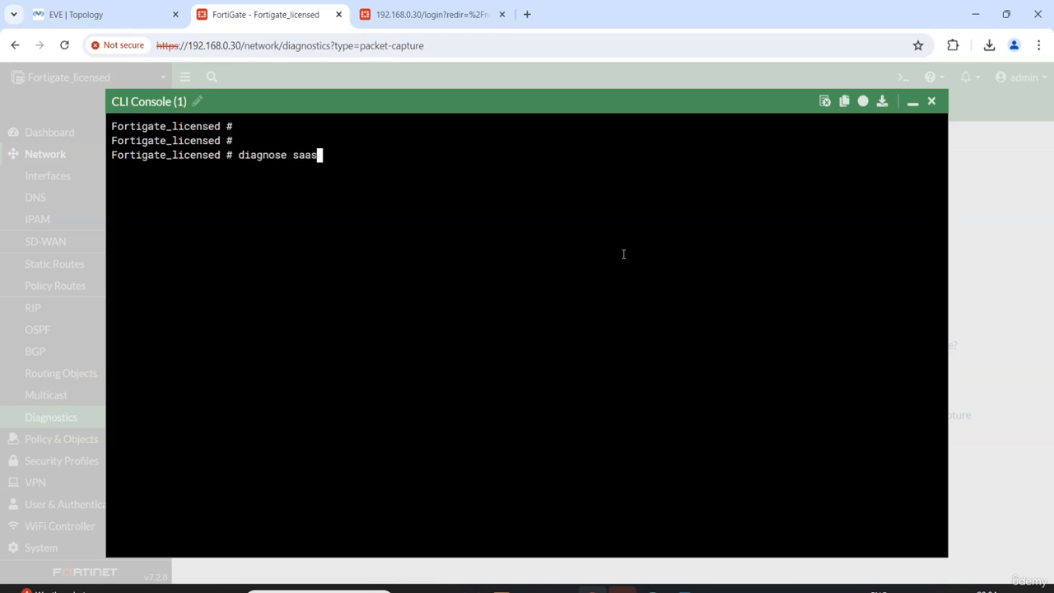
key("BackSpace")
key("BackSpace")
key("BackSpace")
key("BackSpace")
key("BackSpace")
type("sniffer packet port5")
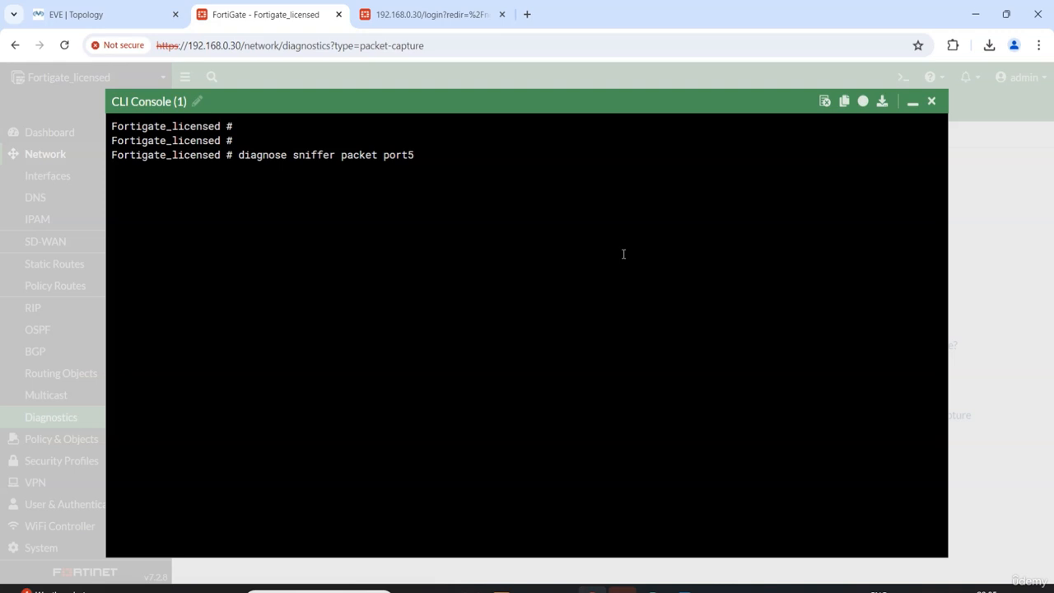
key("Return")
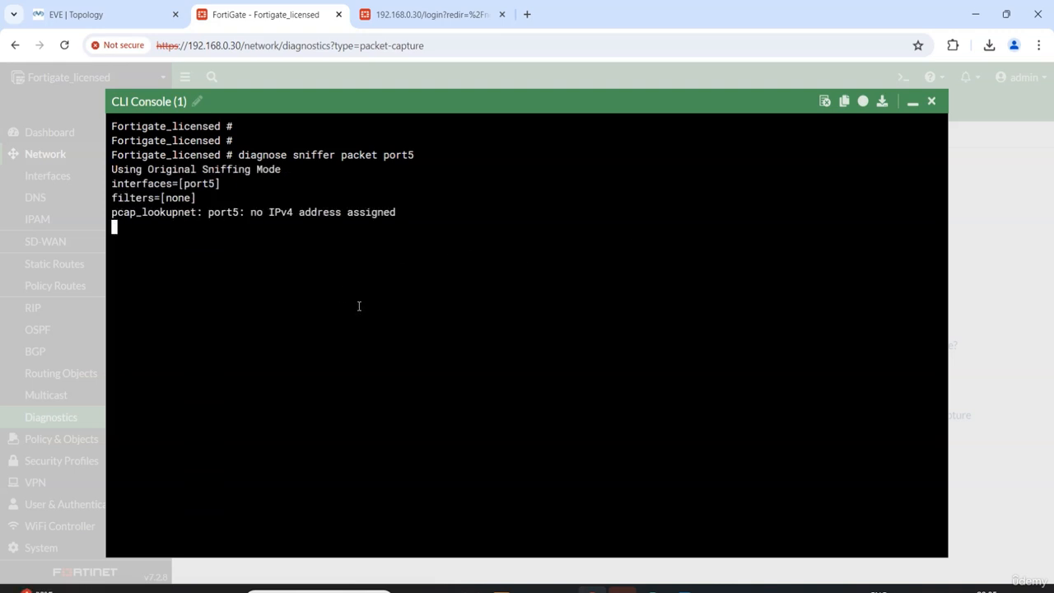
Switch to the EVE topology, close Node6's YouTube, Facebook and Wikipedia pages, and start a ping to 8.8.8.8 from its terminal
left_click(78, 14)
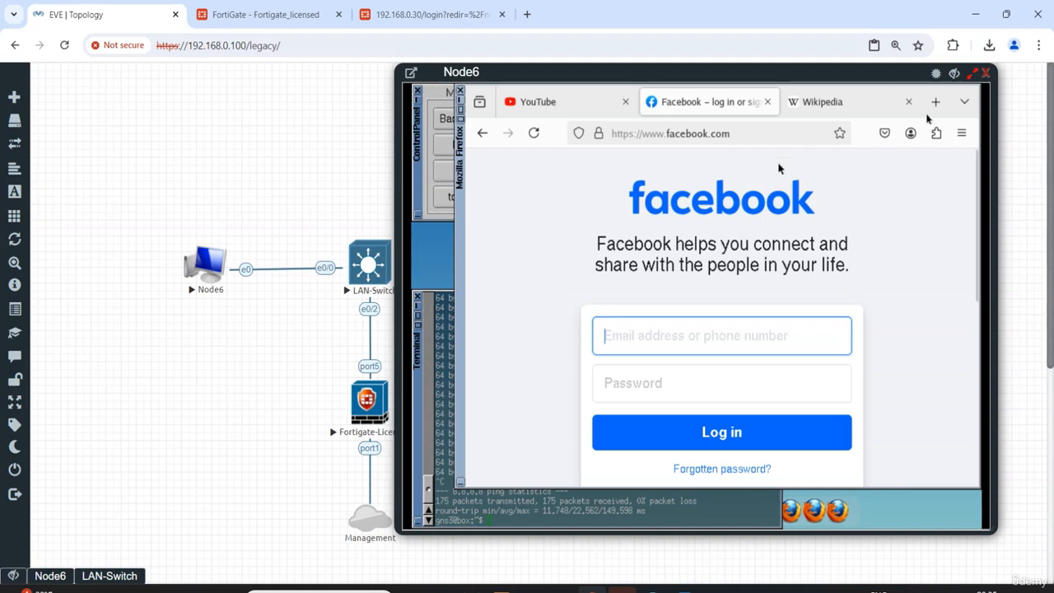
left_click(626, 102)
left_click(626, 102)
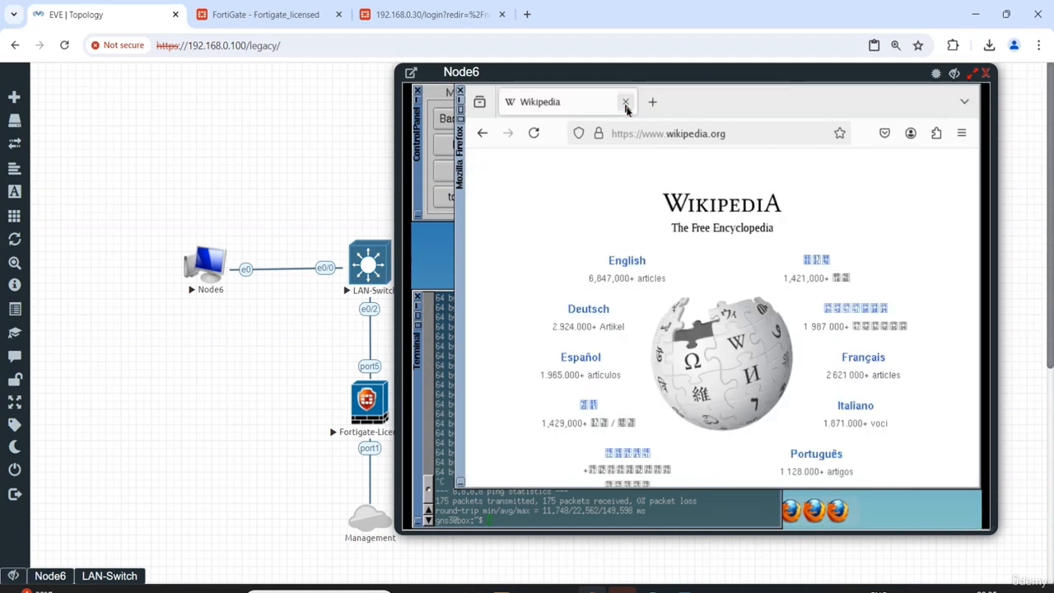
left_click(627, 103)
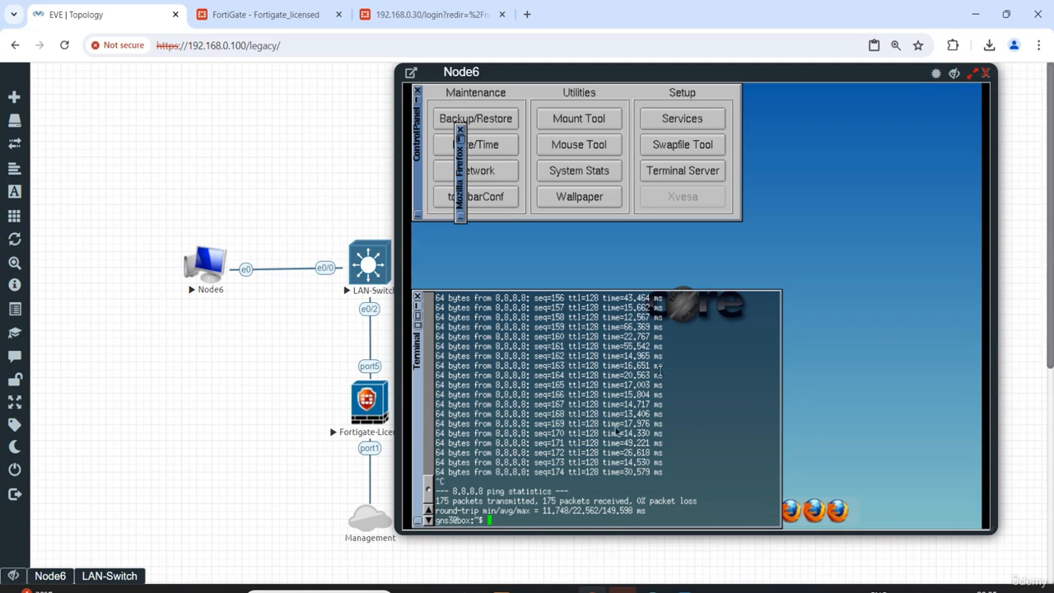
type("ping 8.8.8.8")
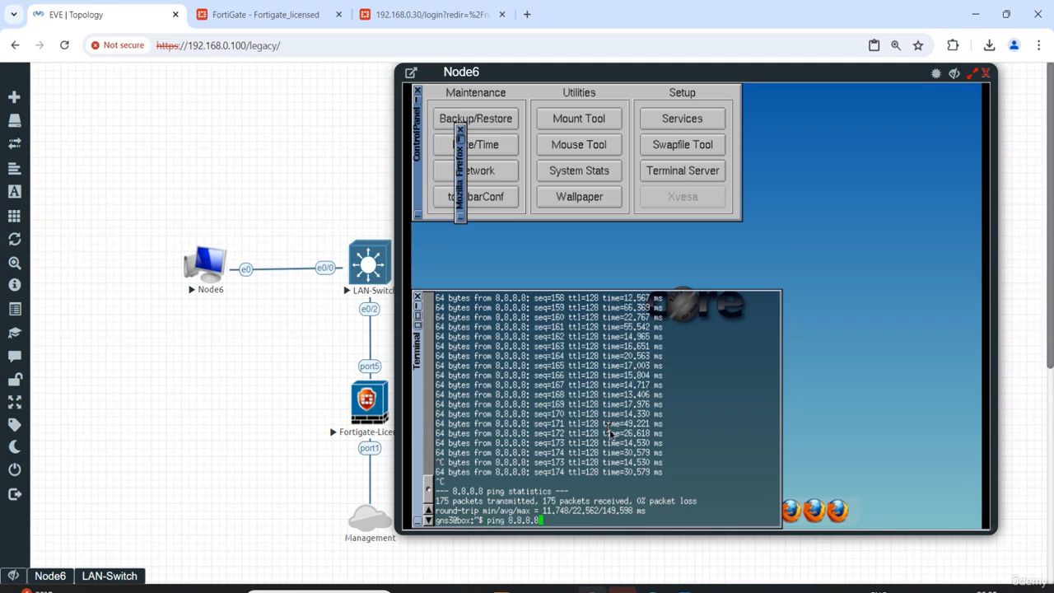
key("Return")
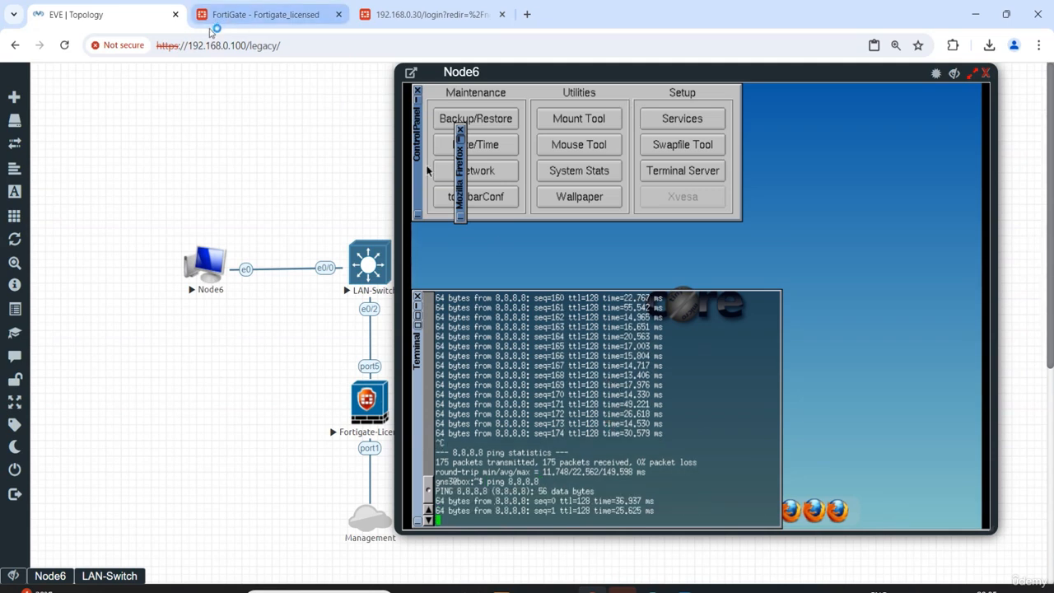
Return to the FortiGate CLI console, review the TCP and ICMP packets sniffed on port5, and stop the sniffer
left_click(247, 14)
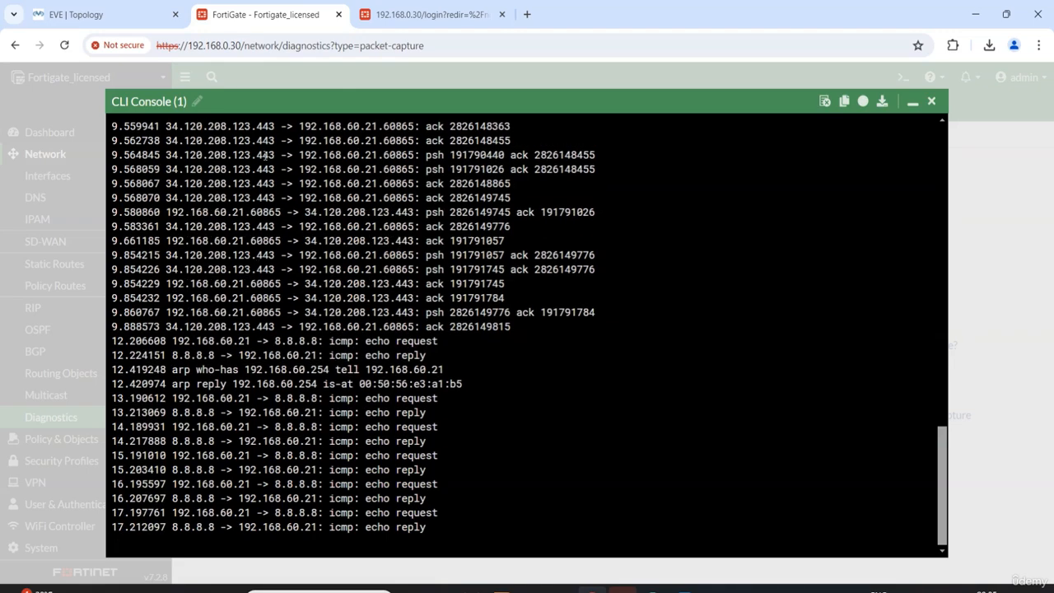
left_click_drag(646, 255, 329, 120)
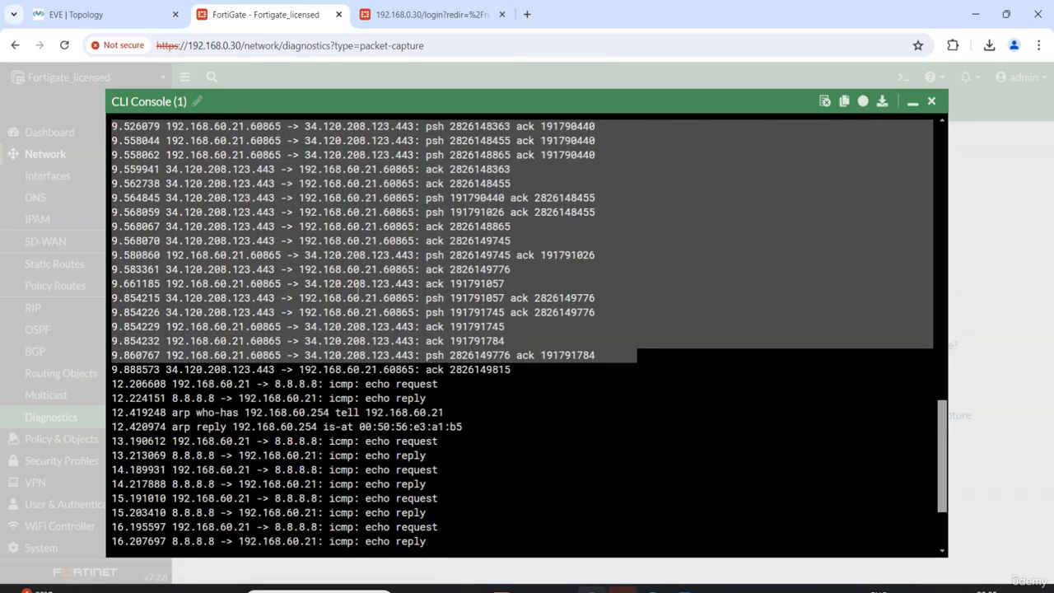
scroll(409, 362, "up", 10)
scroll(409, 363, "down", 10)
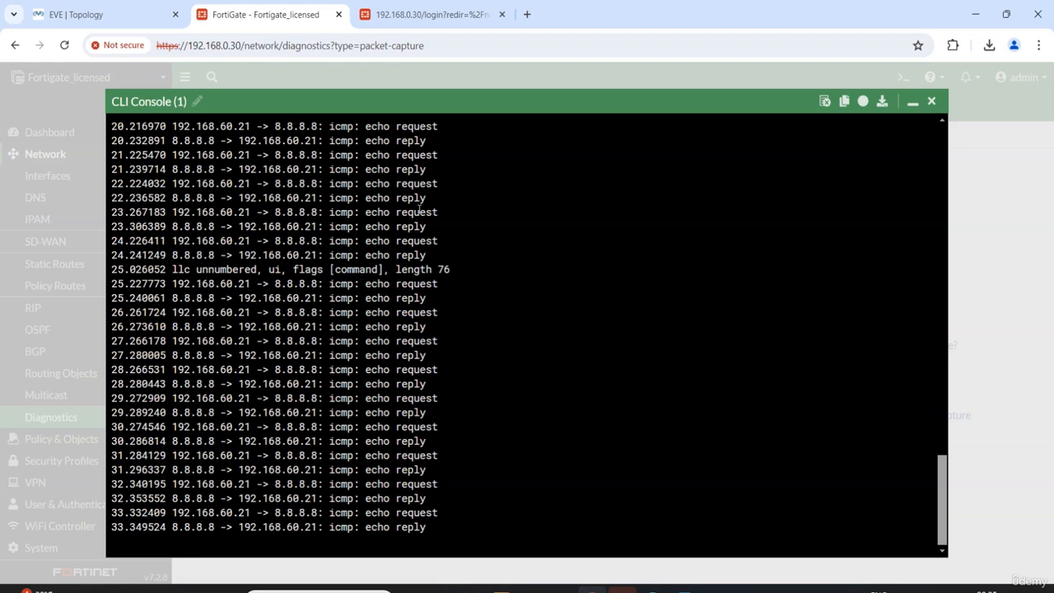
key("ctrl+c")
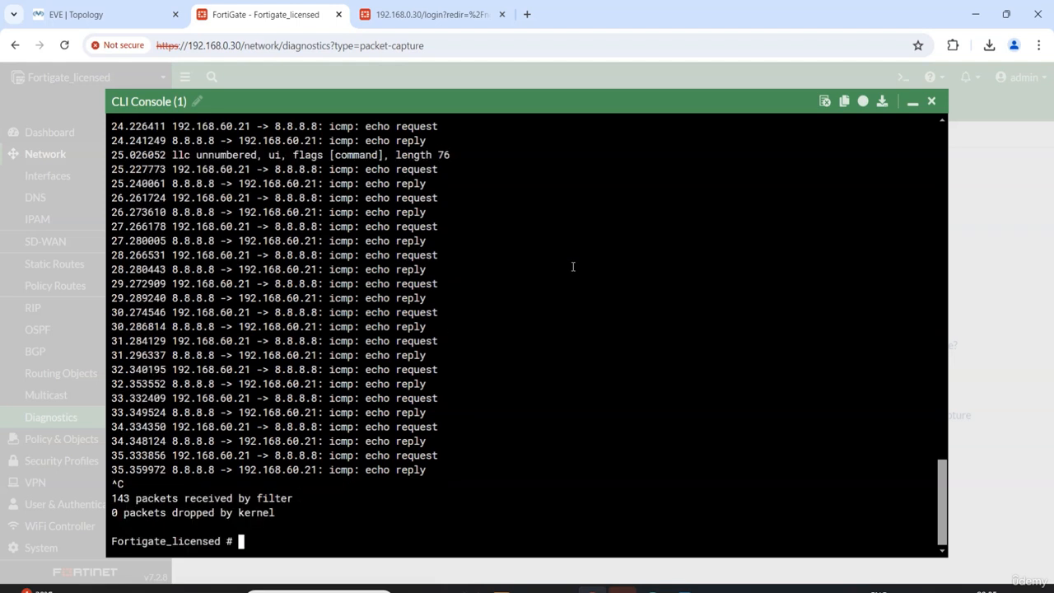
Stop the running ping on Node6 and close the FortiGate's CLI console
left_click(99, 22)
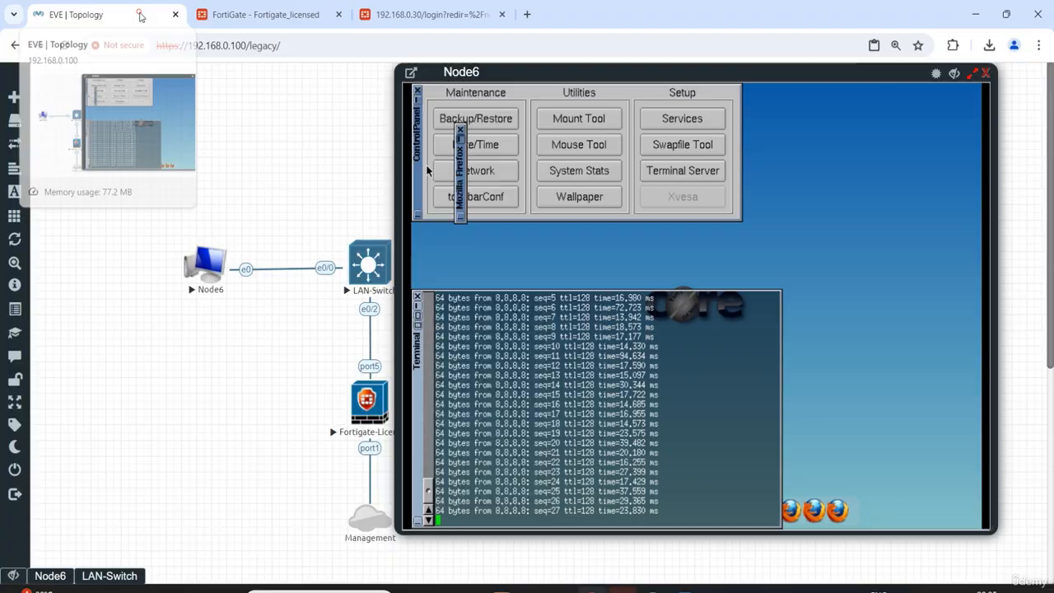
key("ctrl+c")
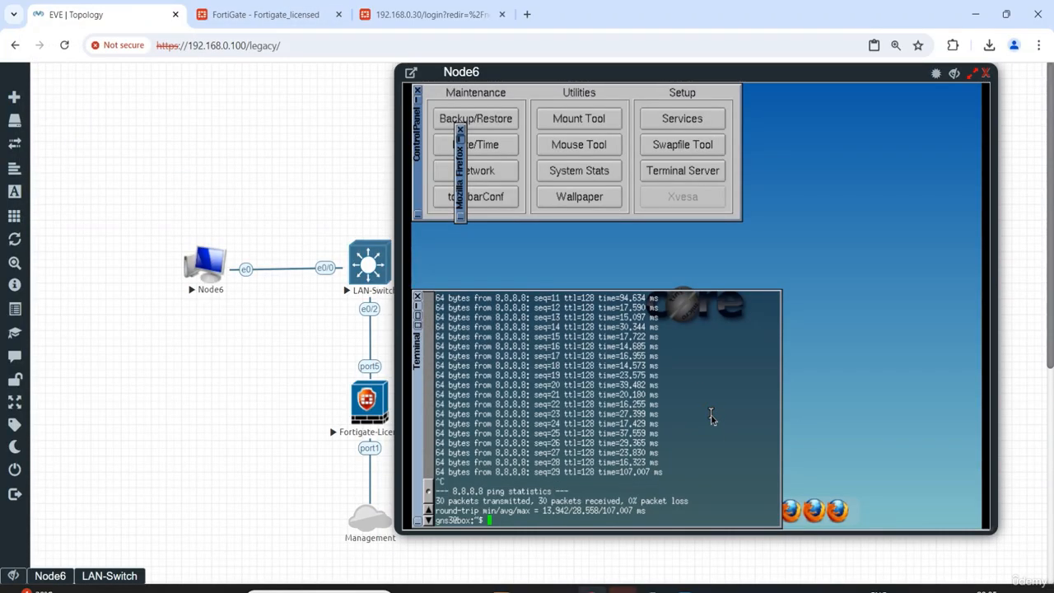
left_click(260, 15)
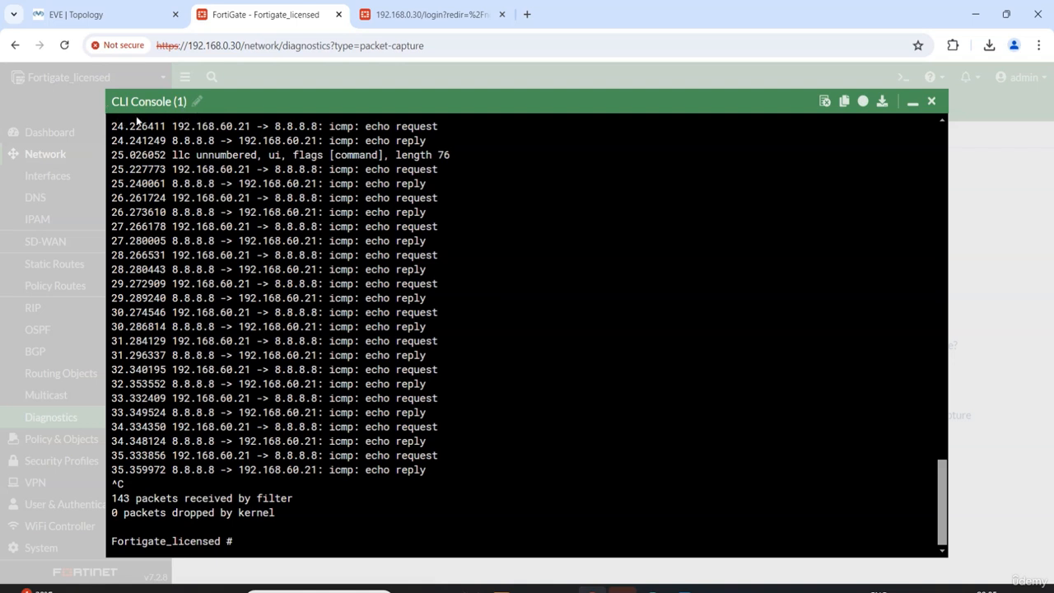
left_click(932, 102)
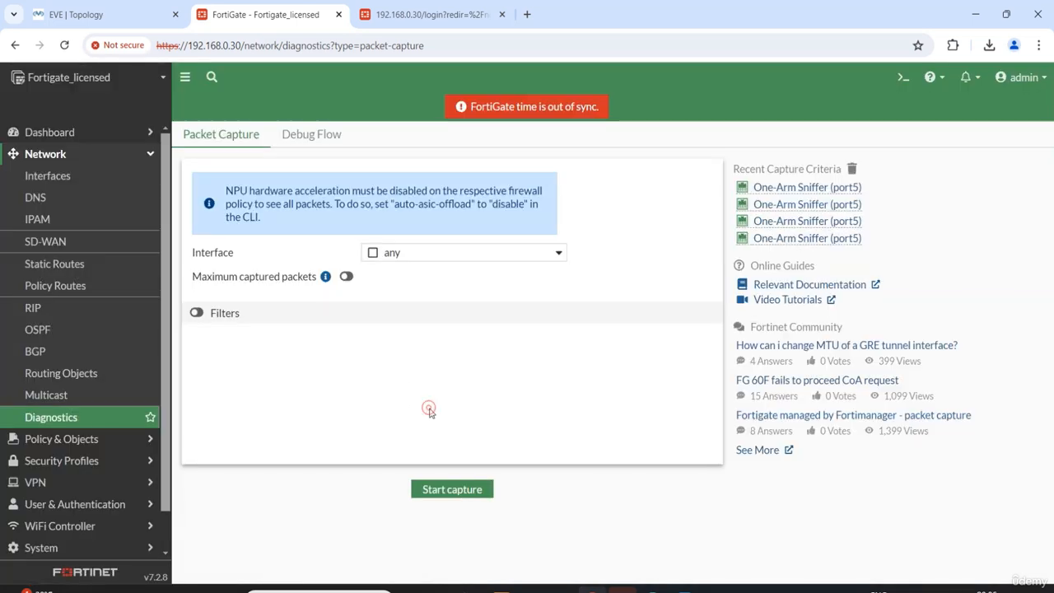